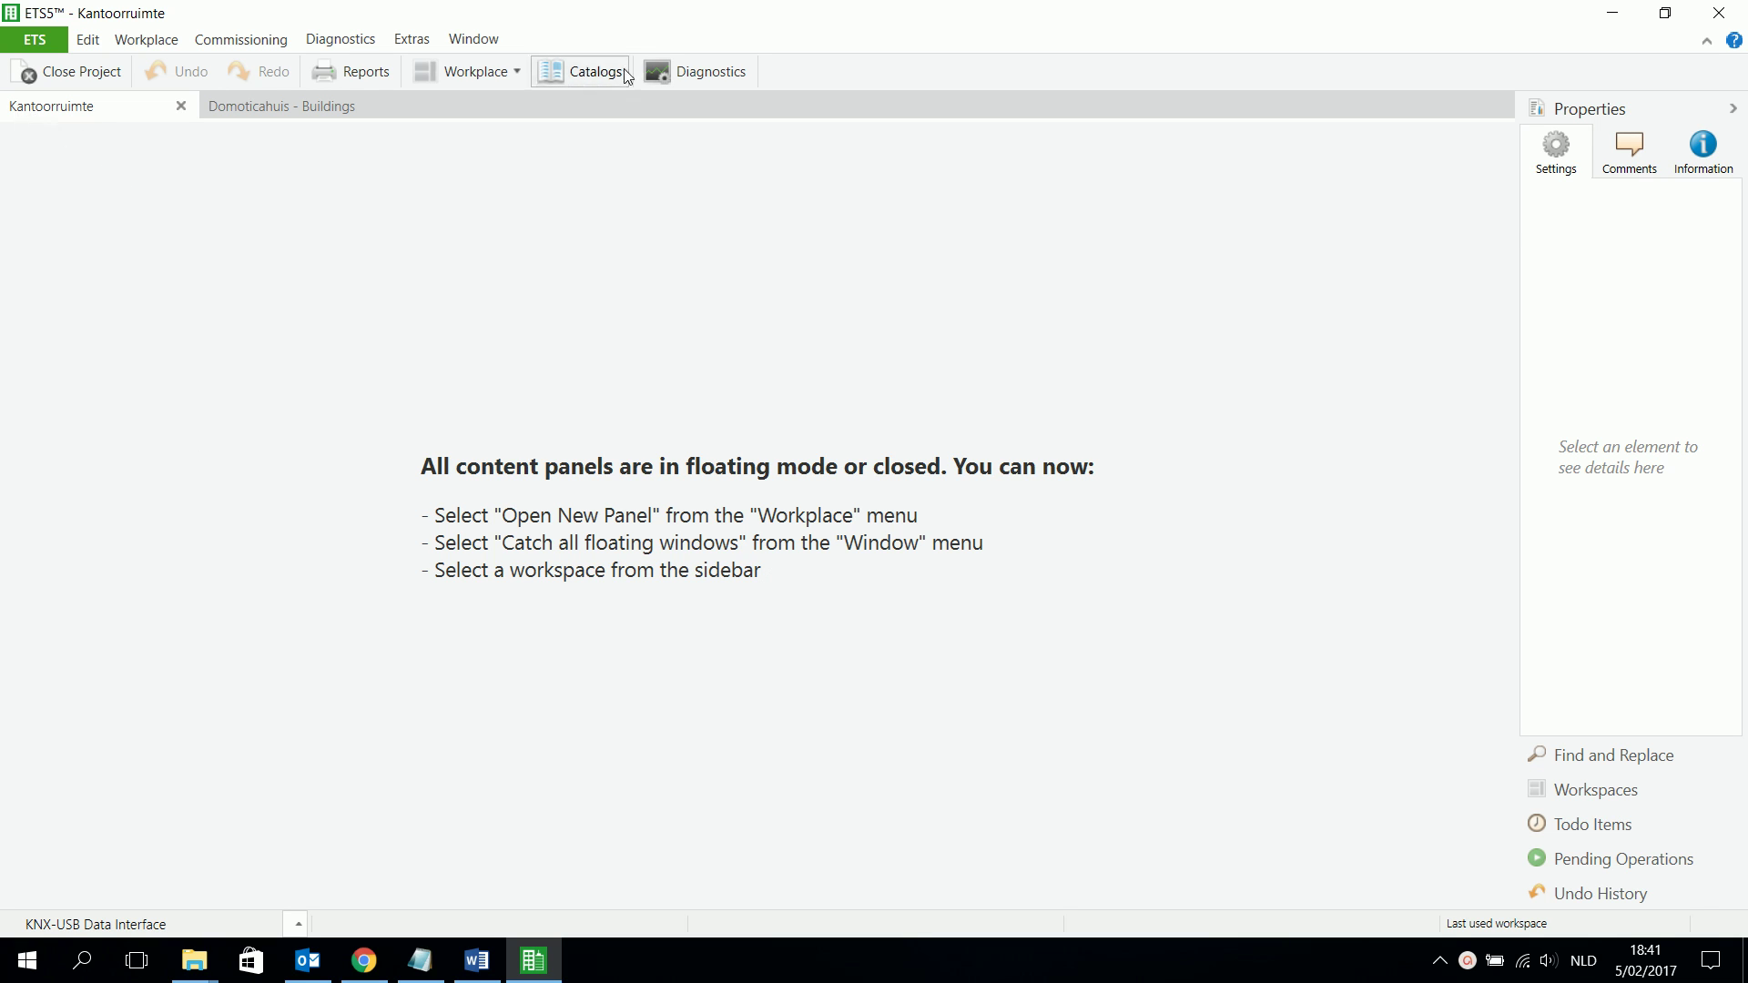
# - Open a Buildings panel for the Kantoorruimte project from the Workplace panel menu
pyautogui.click(517, 73)
pyautogui.moveTo(576, 169)
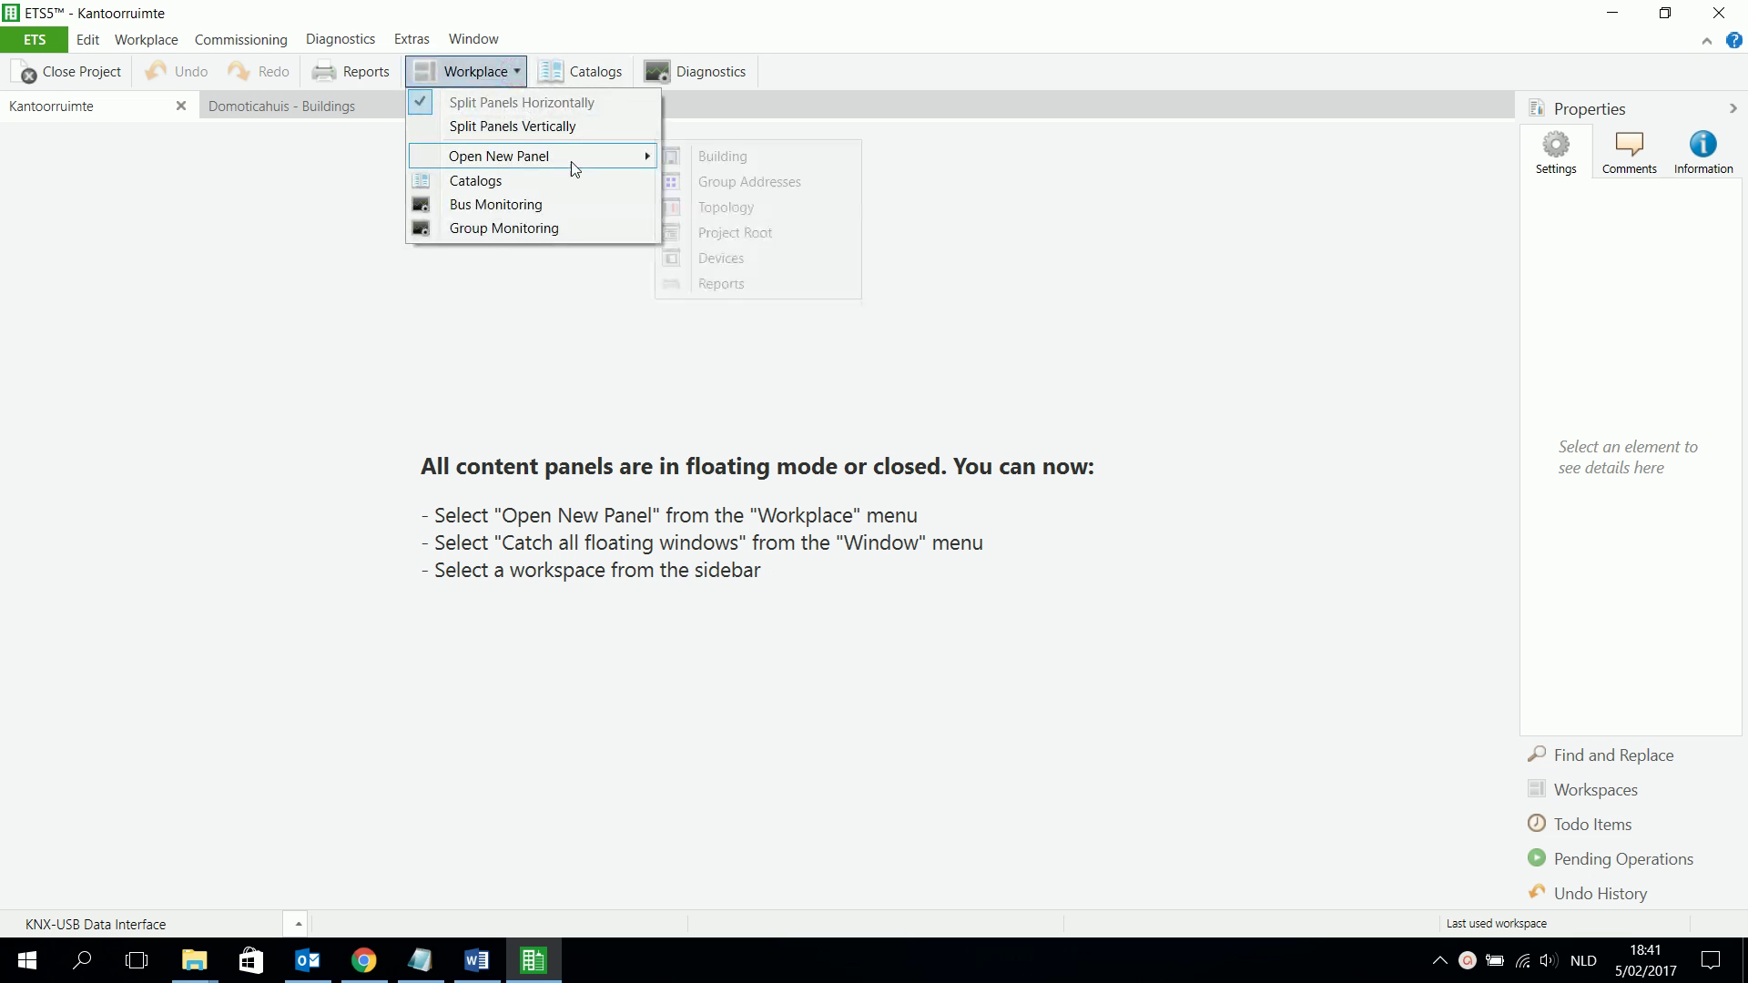
pyautogui.click(706, 160)
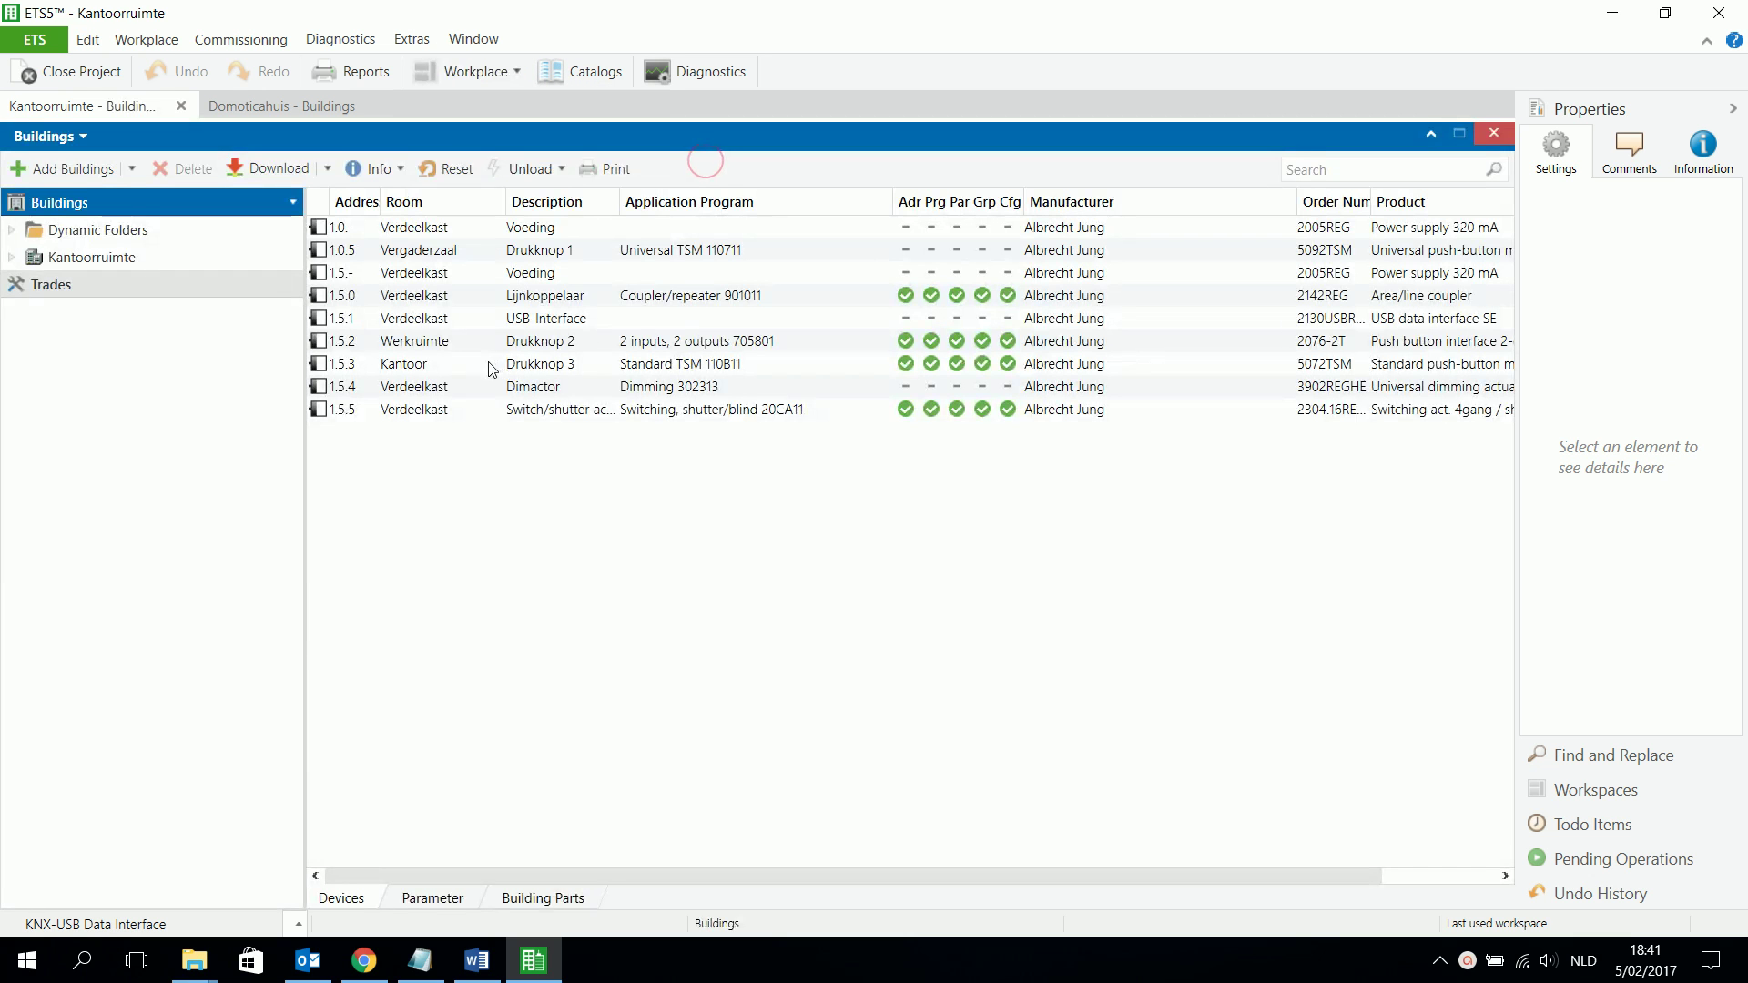
# - Expand Kantoorruimte and its rooms Kantoor, Verdeelkast, Vergaderzaal and Werkruimte to reveal their devices
pyautogui.click(9, 257)
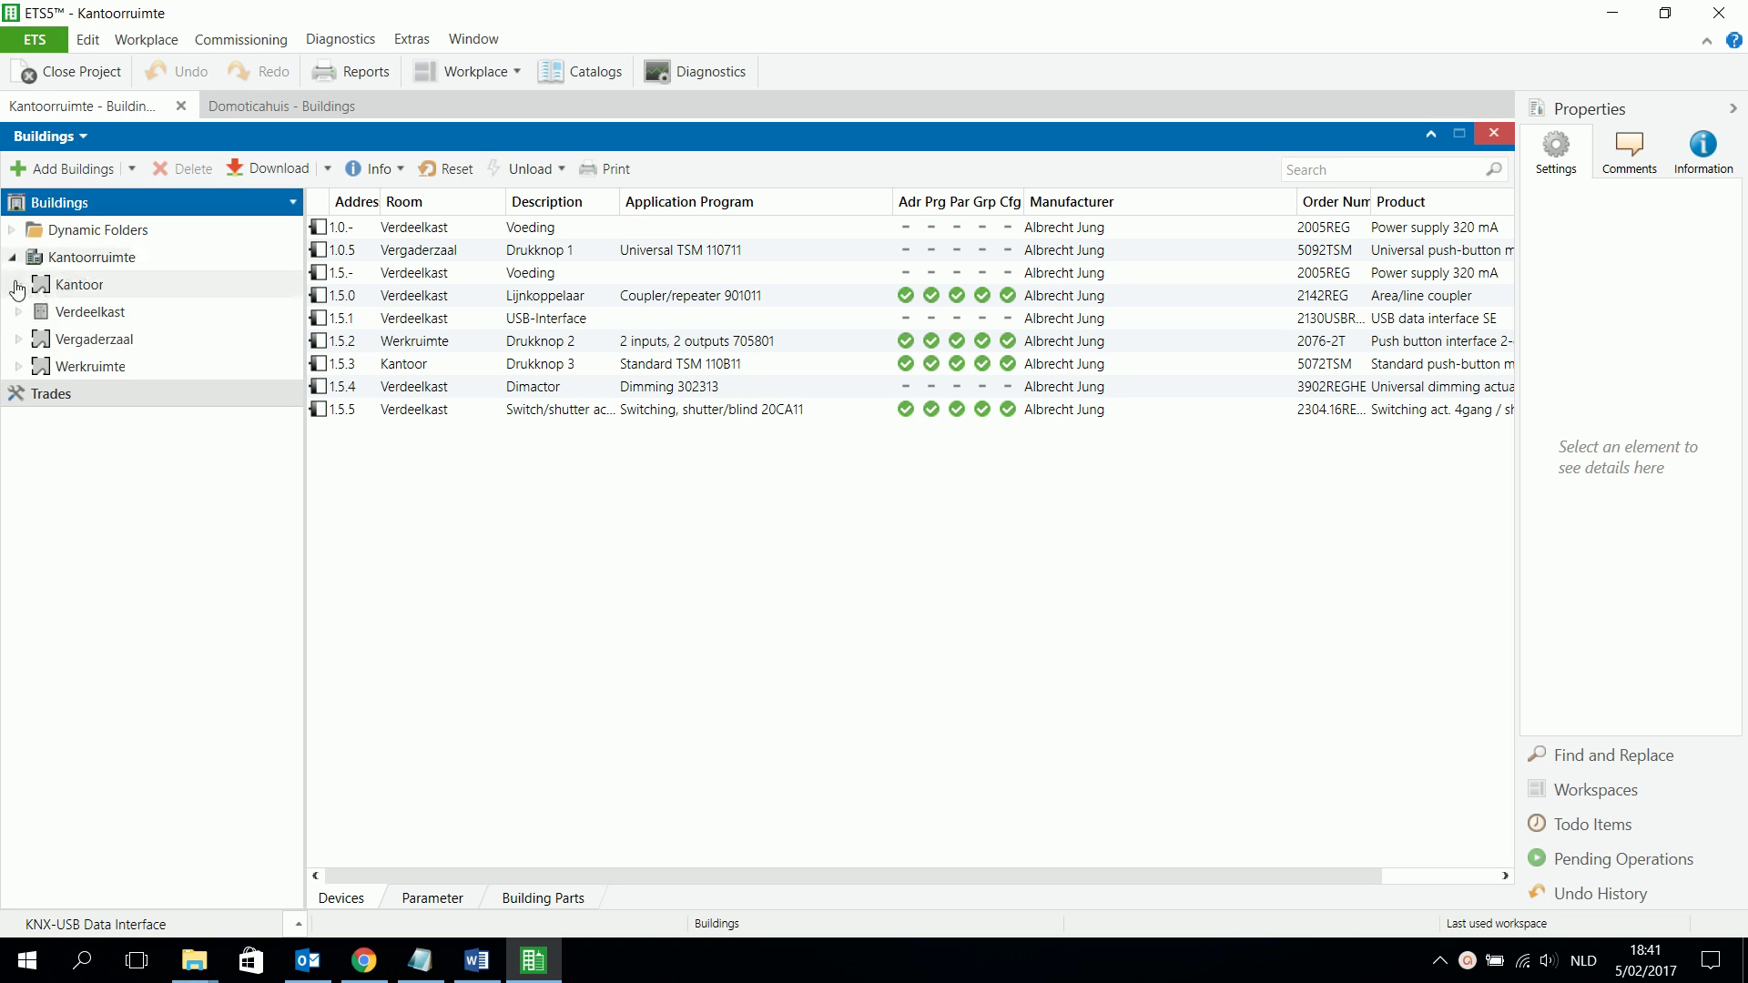
pyautogui.doubleClick(78, 287)
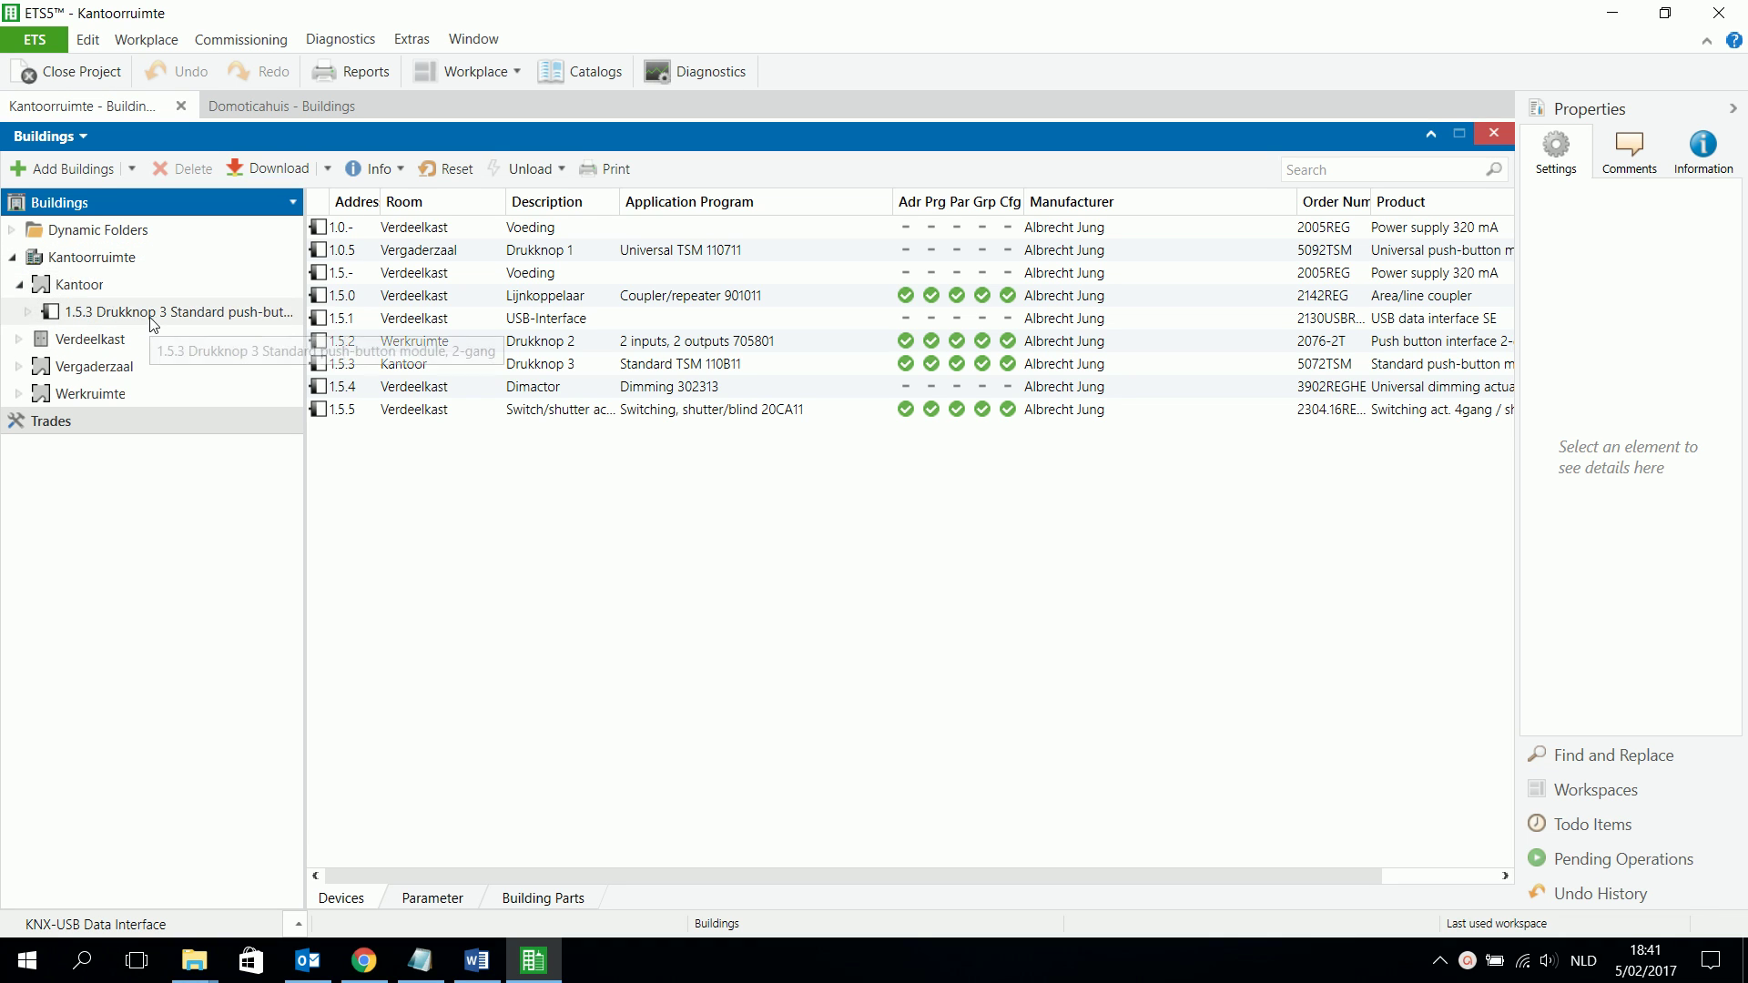
pyautogui.click(19, 340)
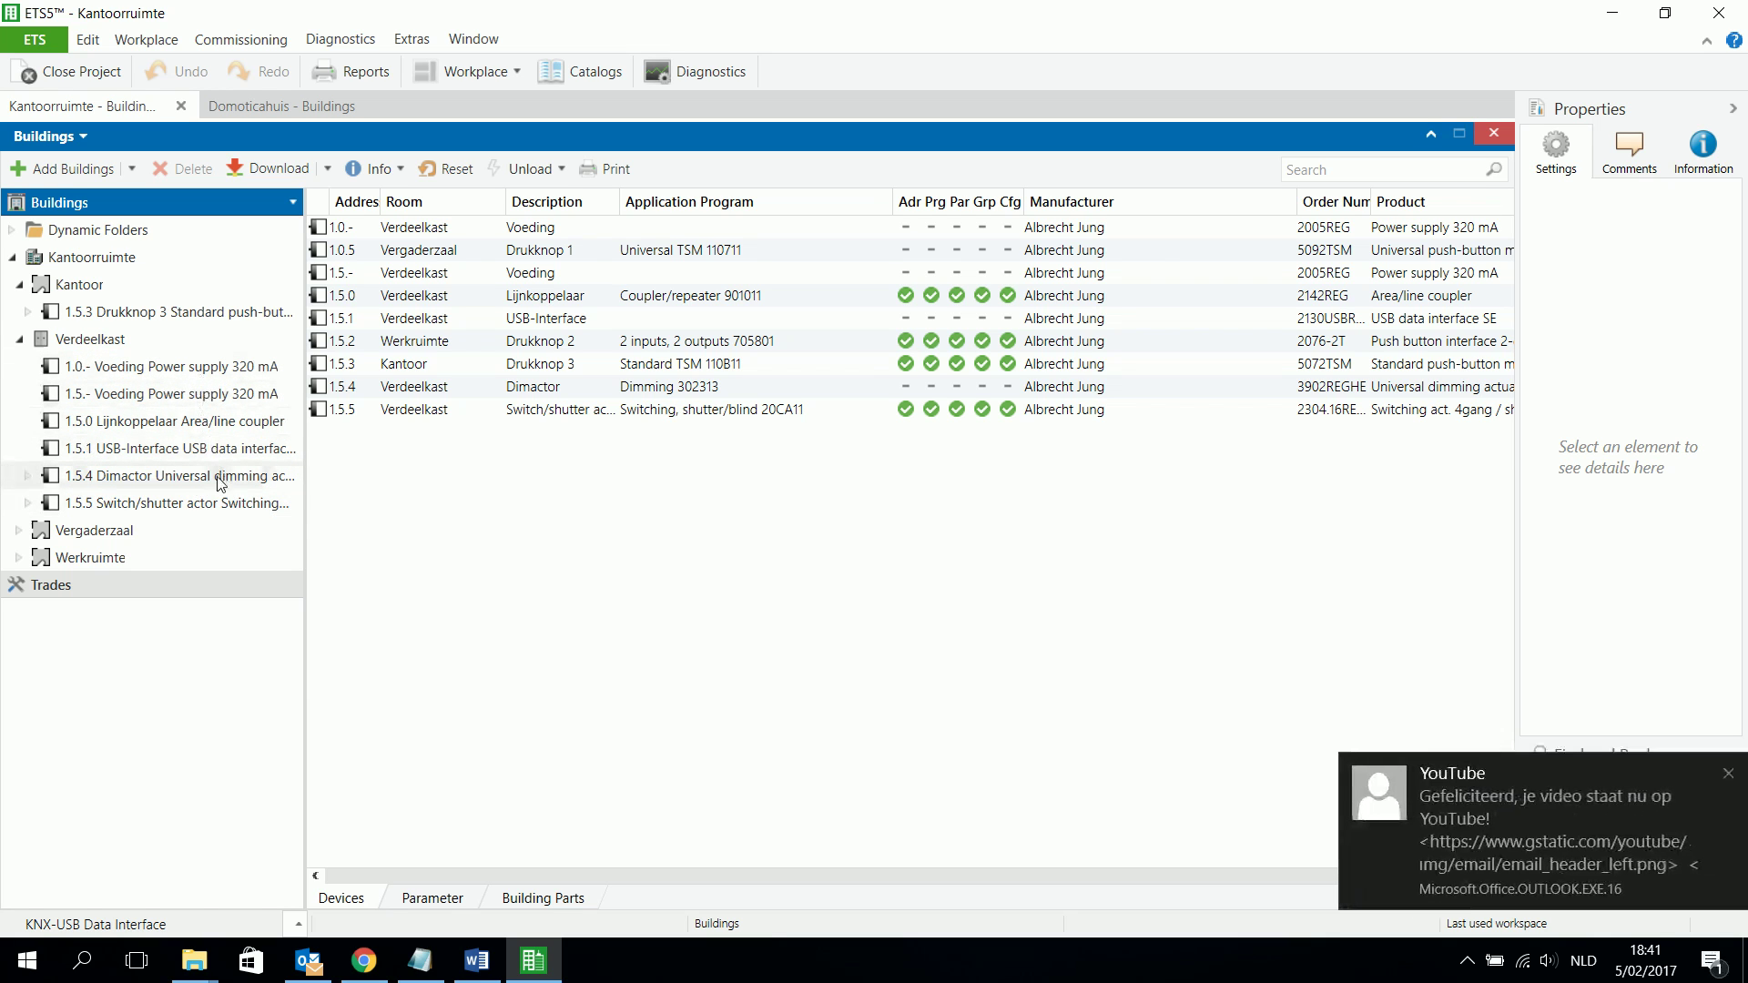
pyautogui.click(1728, 773)
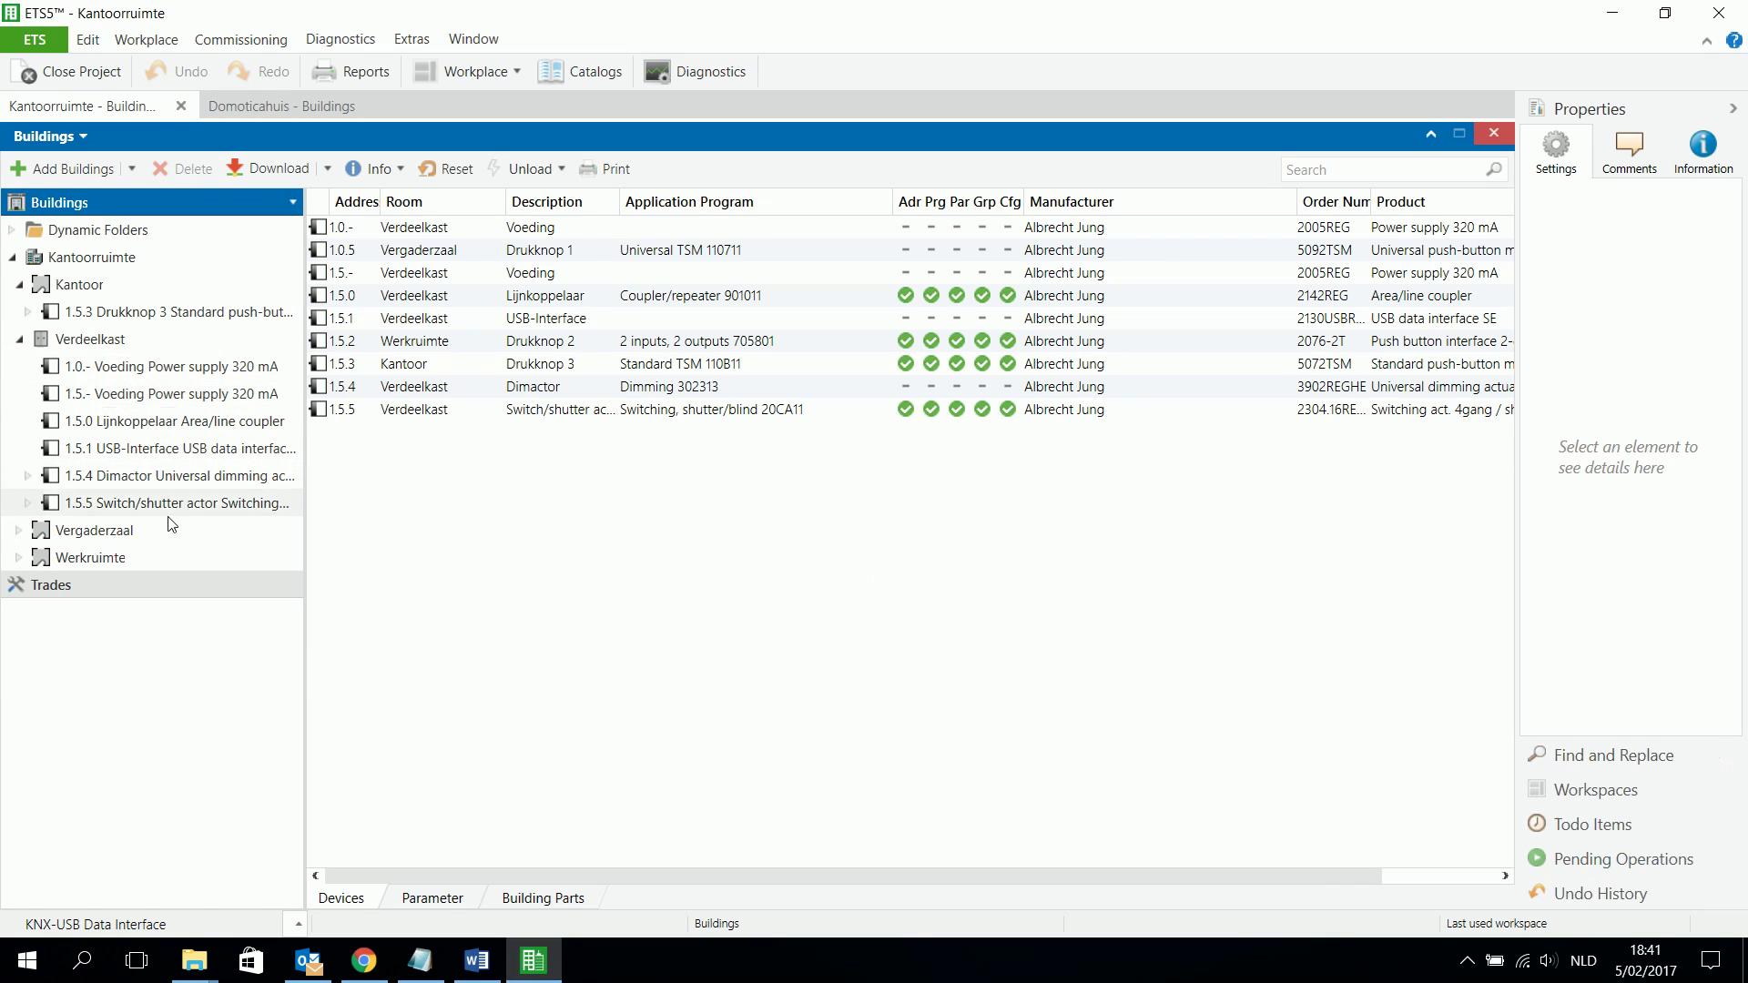
pyautogui.click(16, 532)
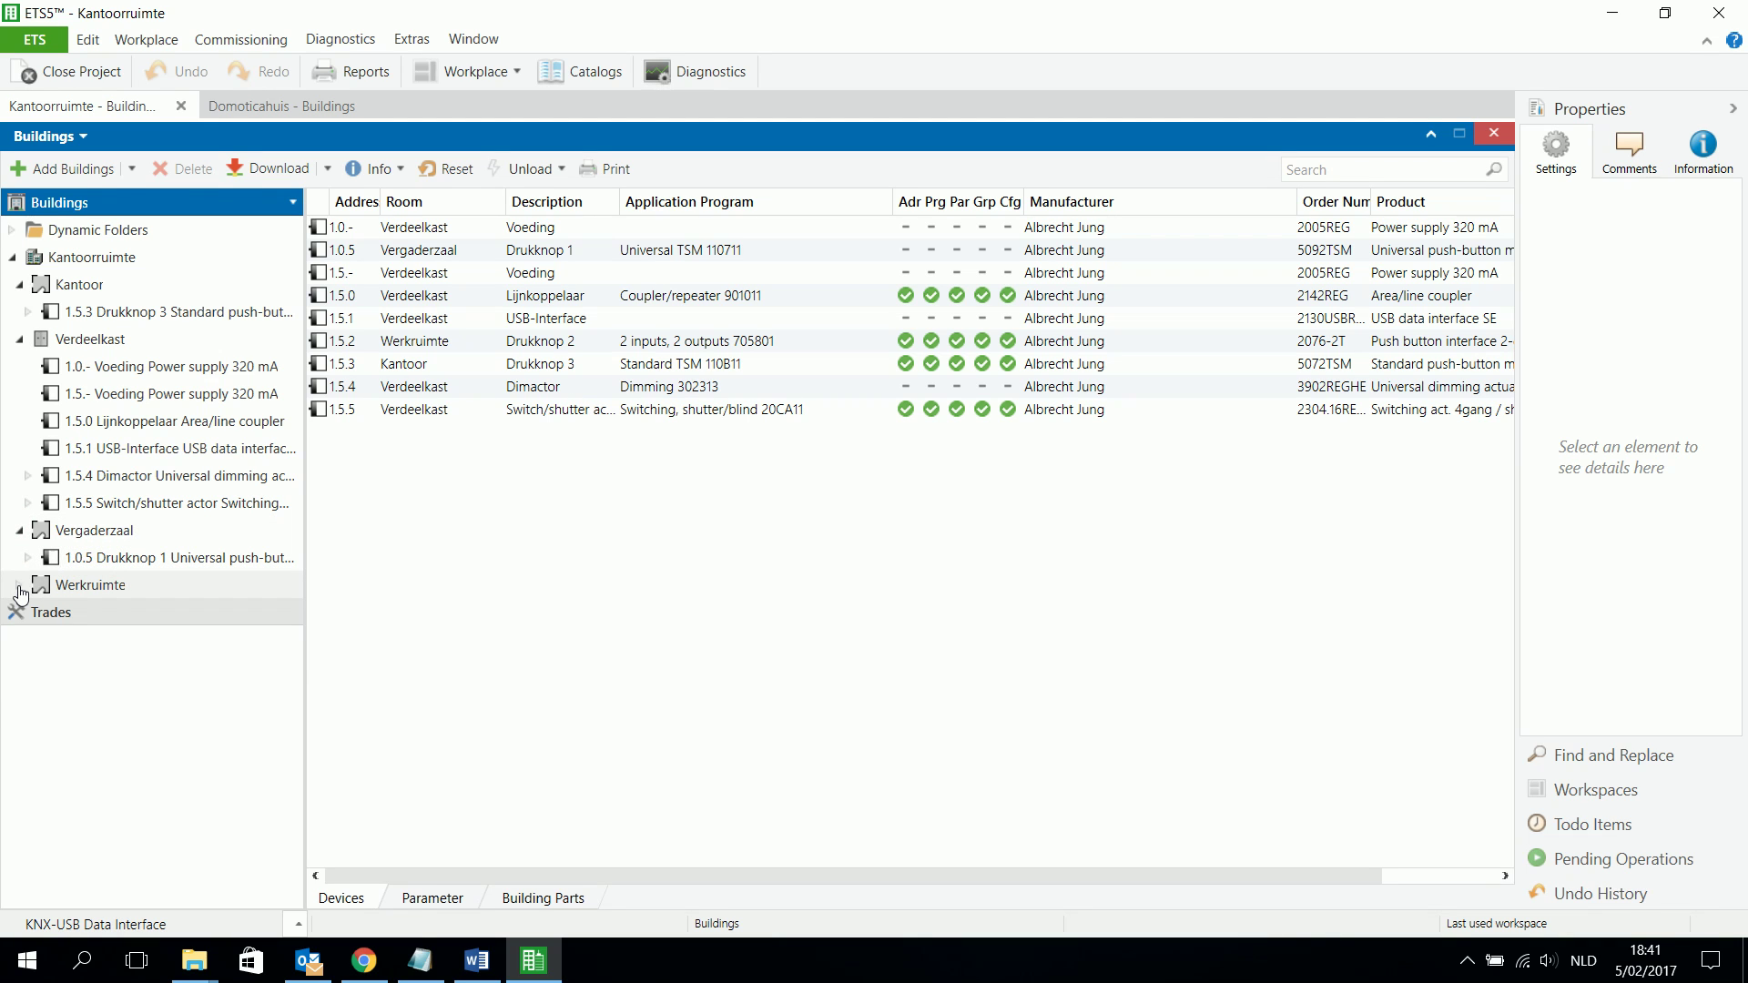
pyautogui.click(18, 587)
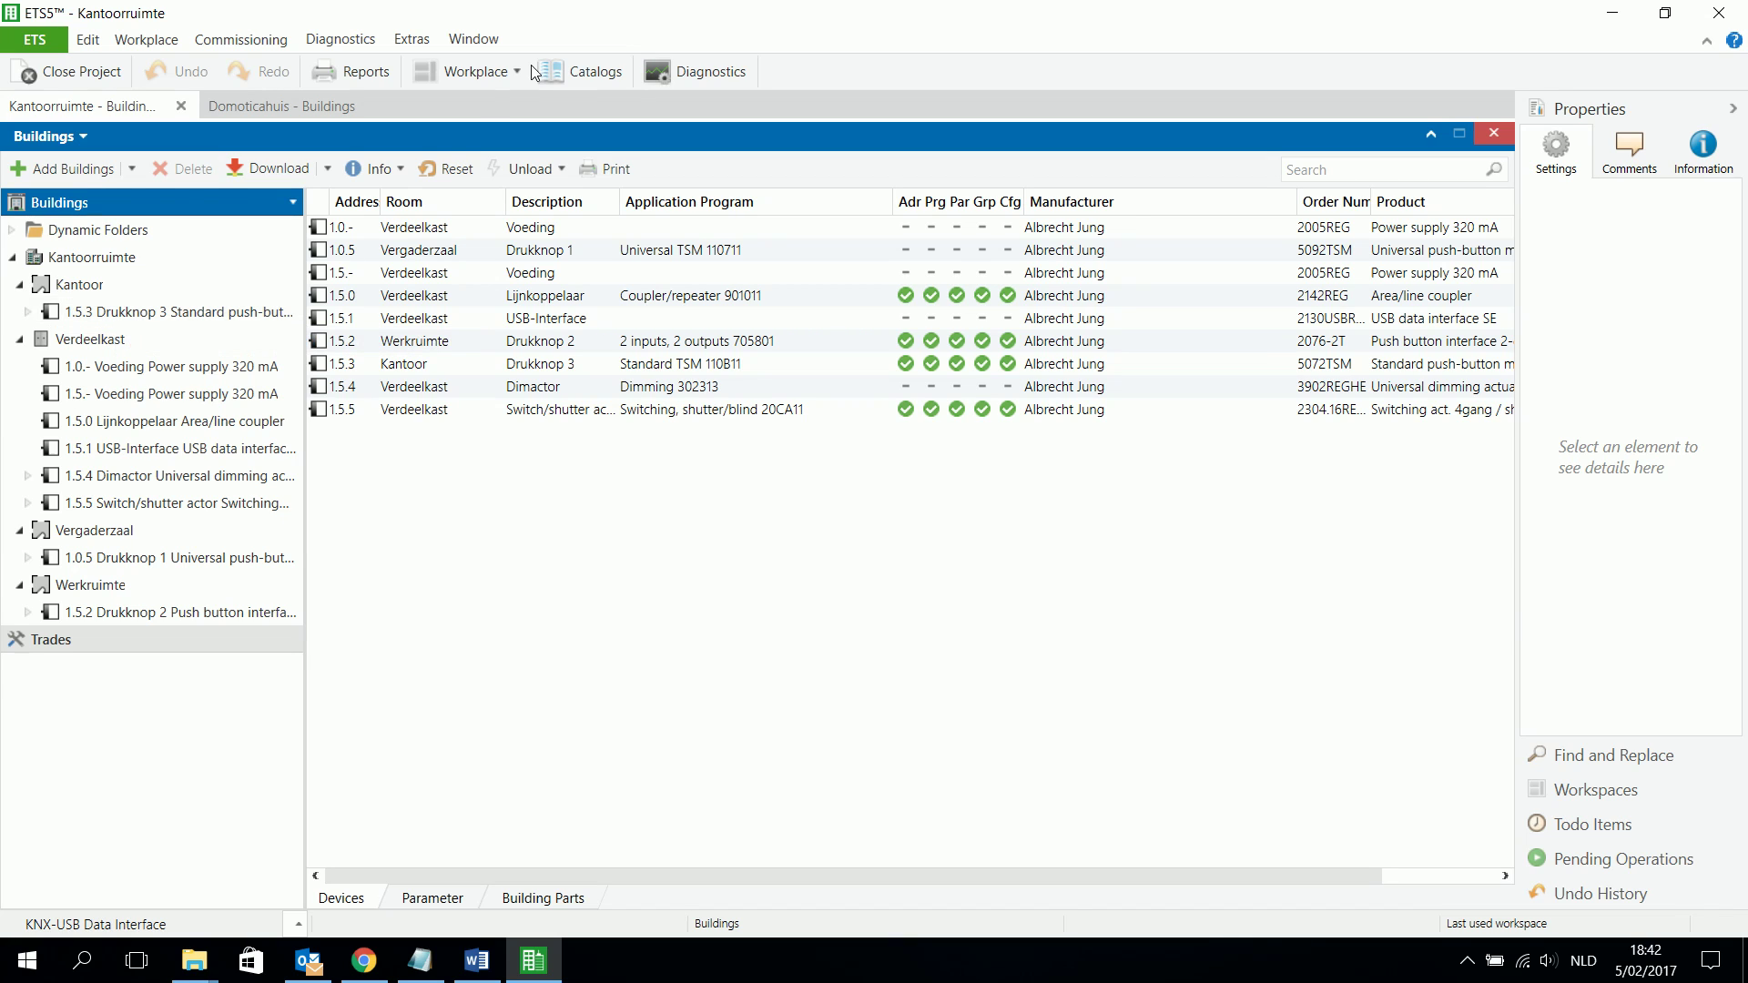
pyautogui.click(507, 76)
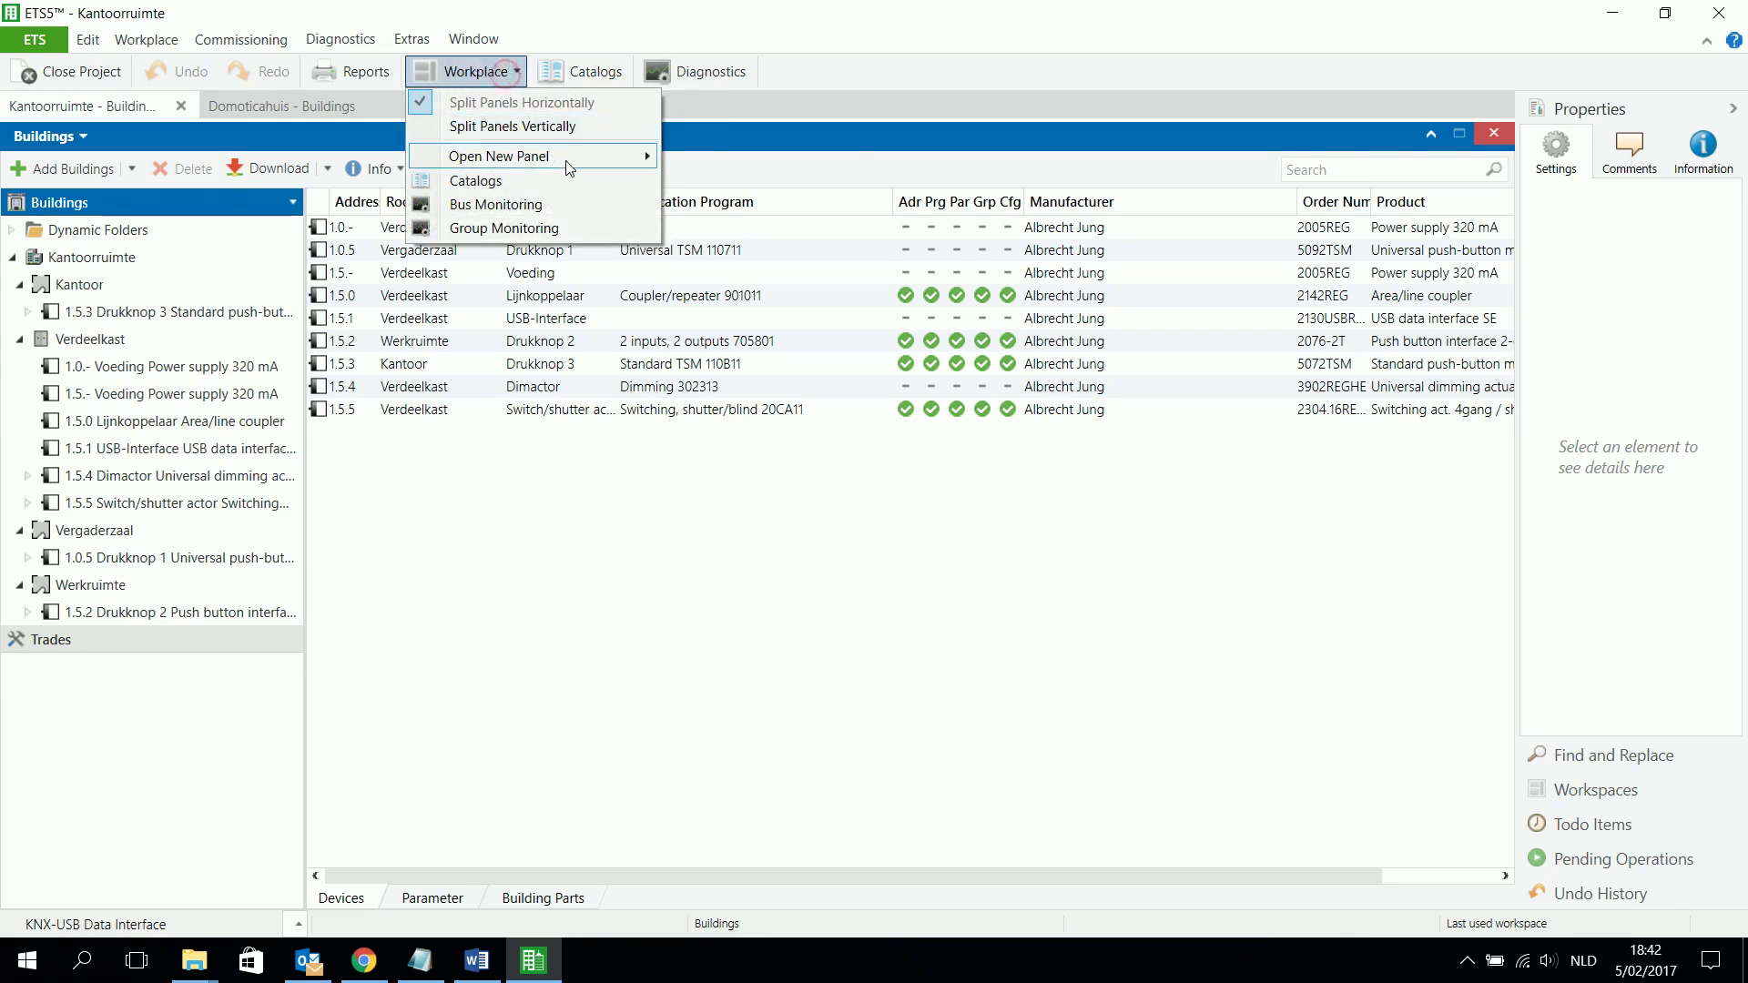
# - Add a Topology panel and expand area 1 Zone kantoorruimte and line 1.5 Kantoorruimte
pyautogui.moveTo(569, 161)
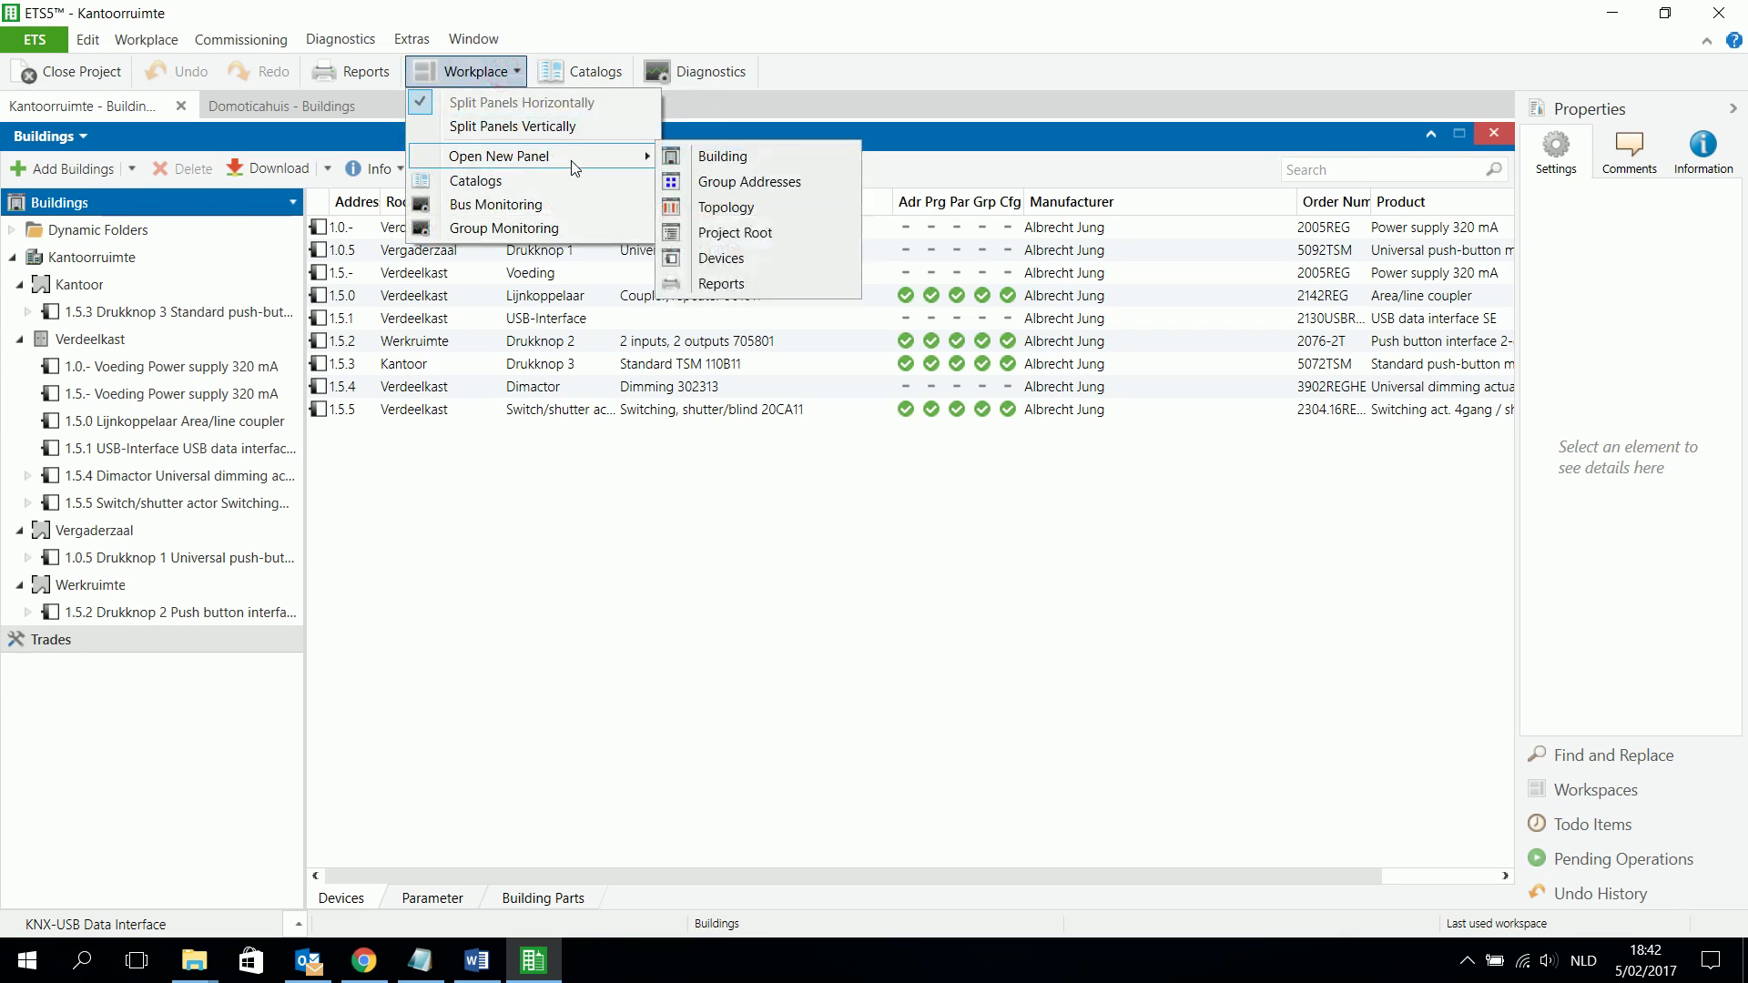
pyautogui.click(732, 211)
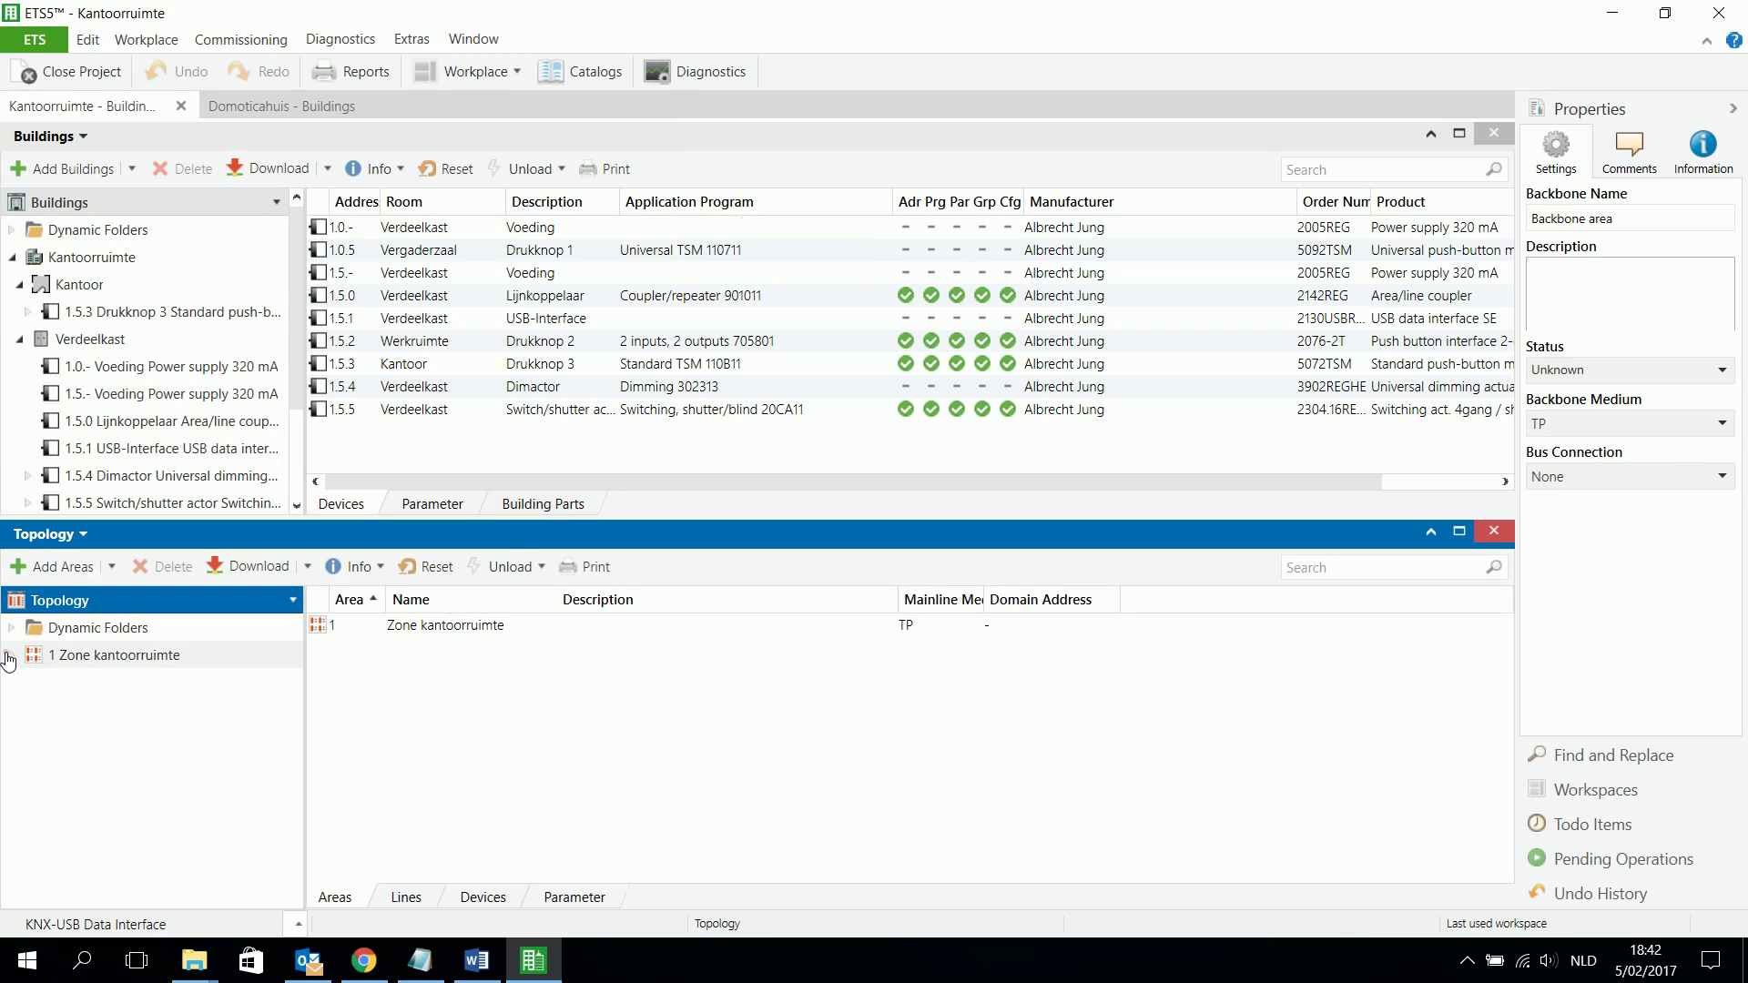
pyautogui.click(10, 657)
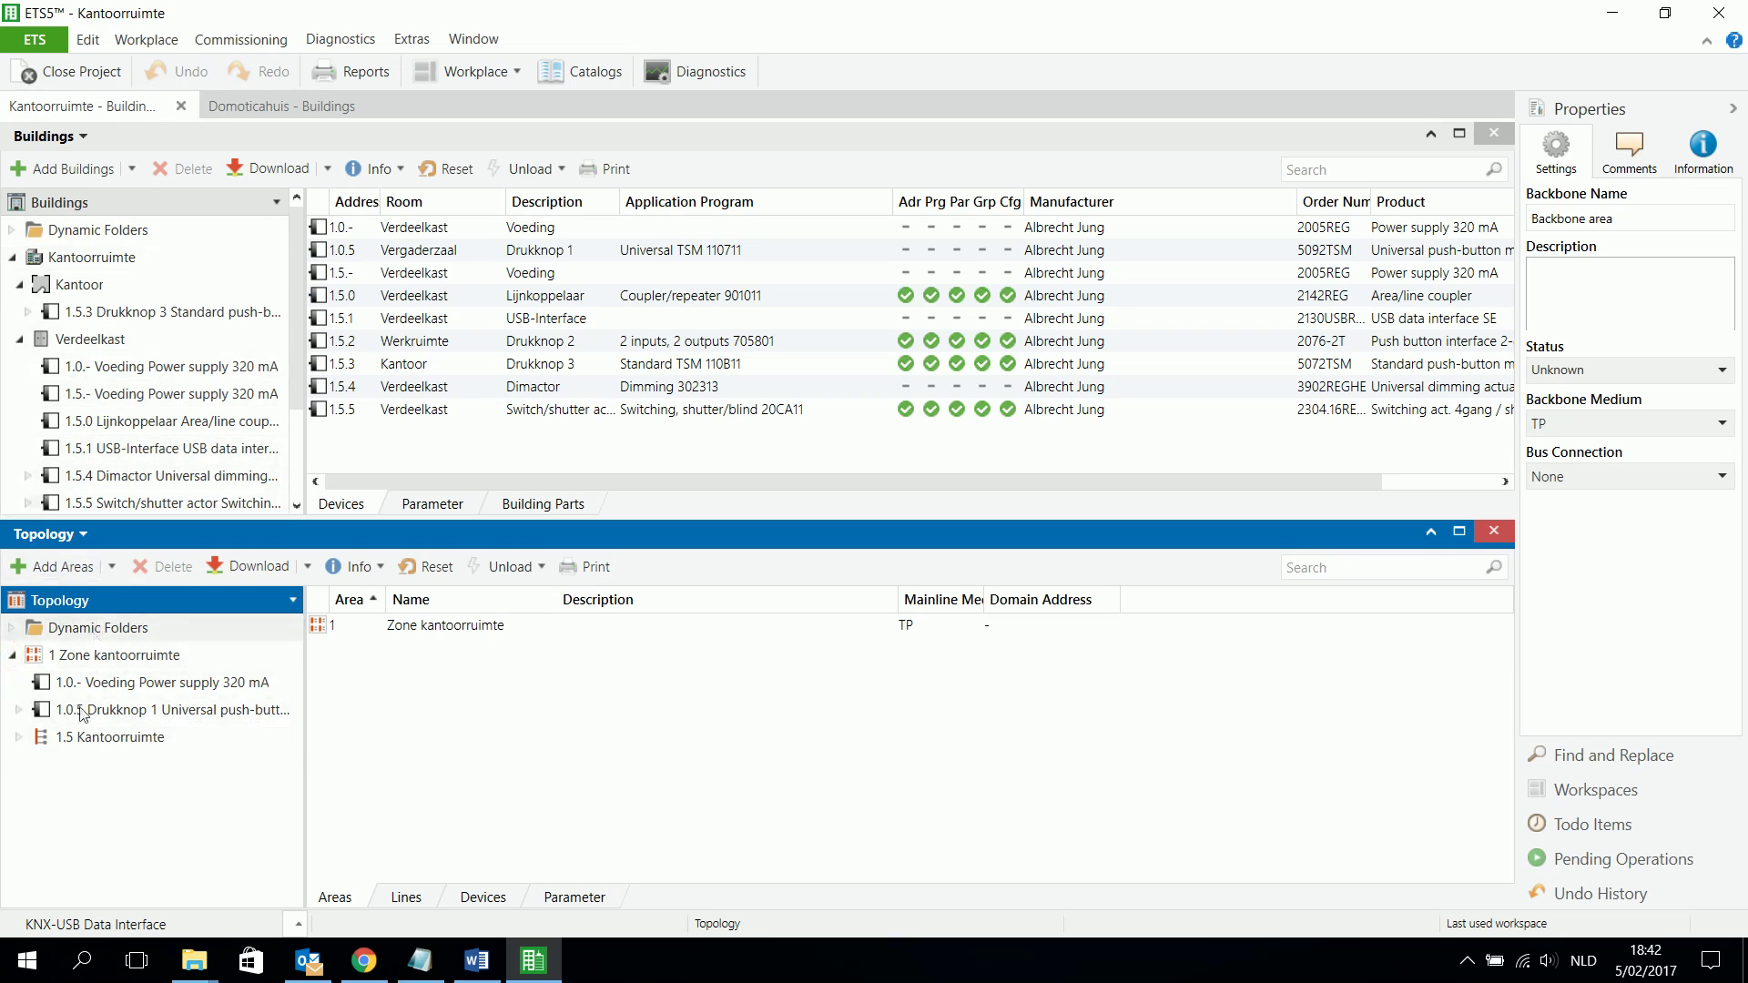
pyautogui.click(18, 738)
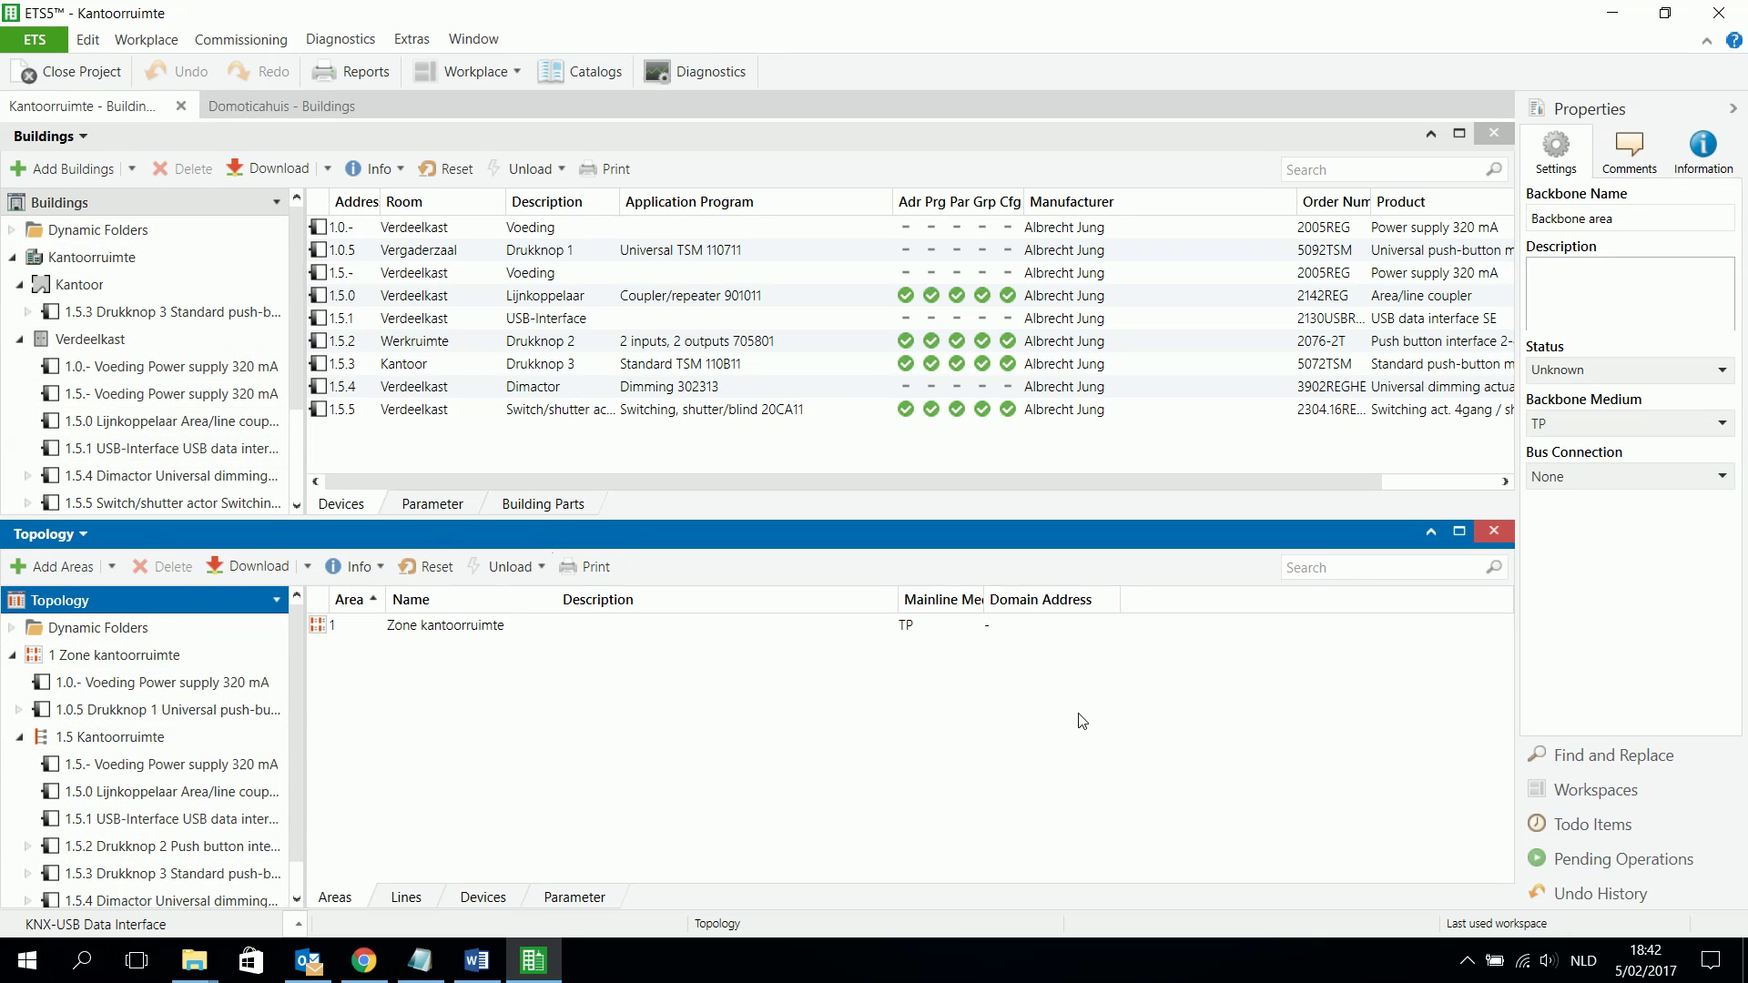
# - Close the Kantoorruimte Topology and Buildings panels and select the Domoticahuis building
pyautogui.click(1494, 530)
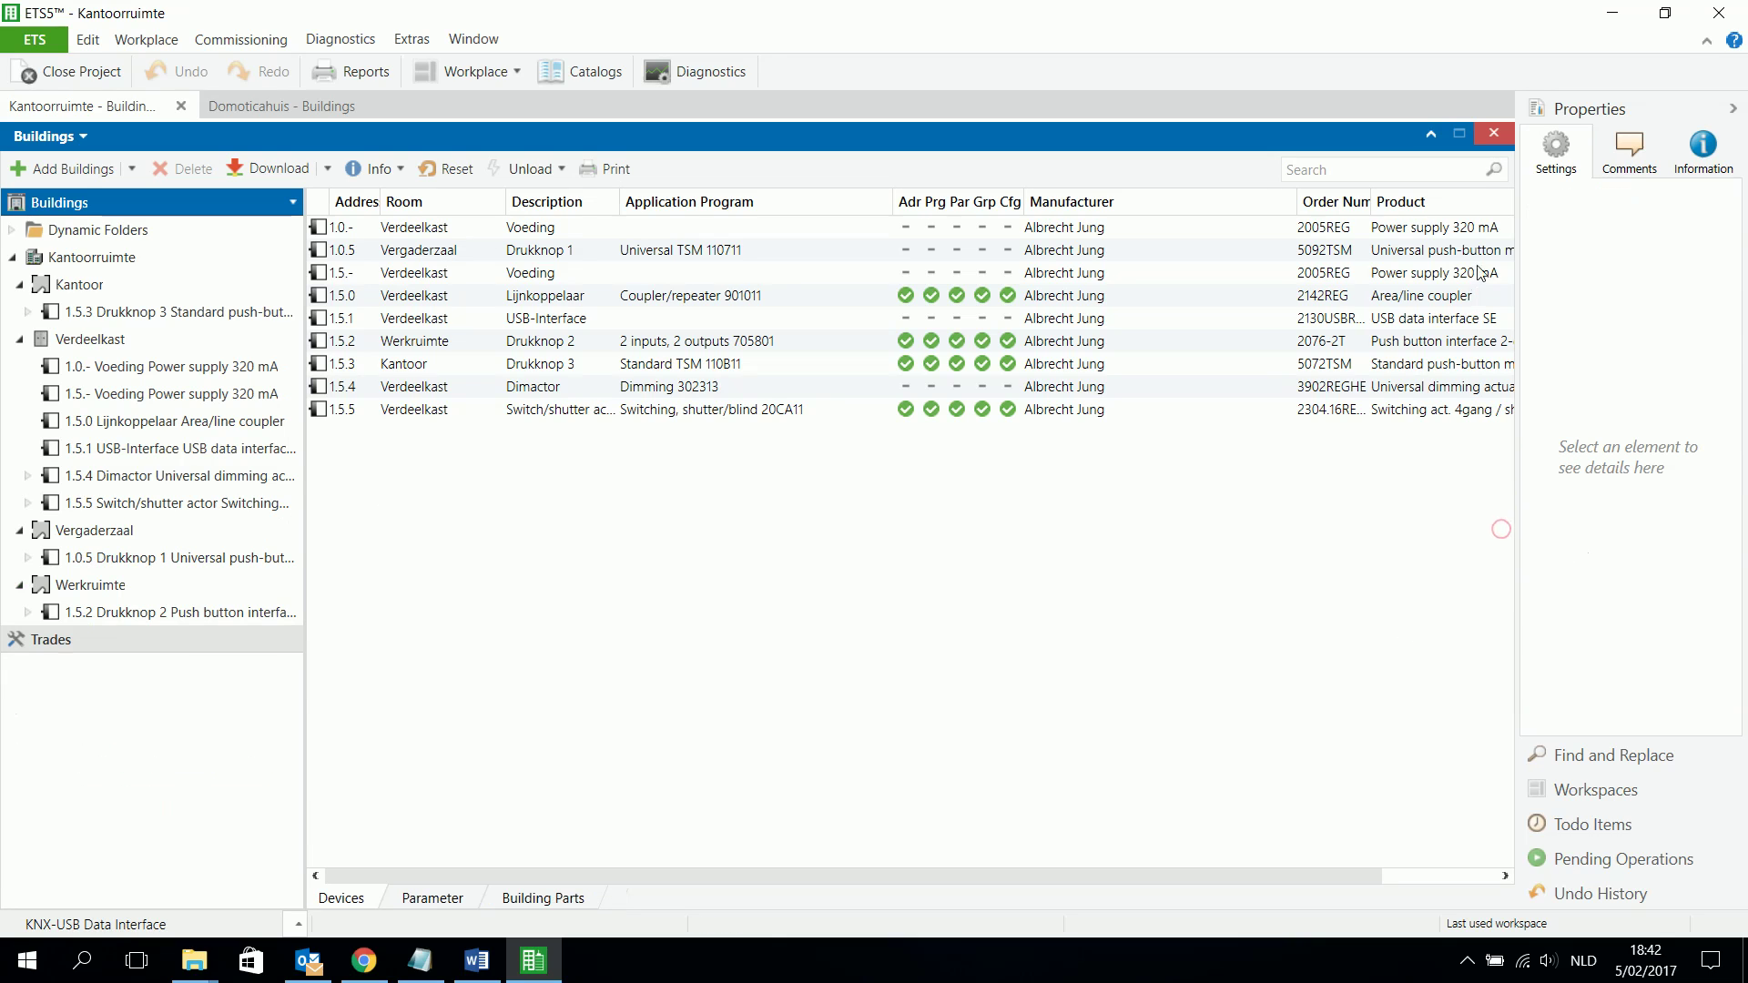
pyautogui.click(1493, 137)
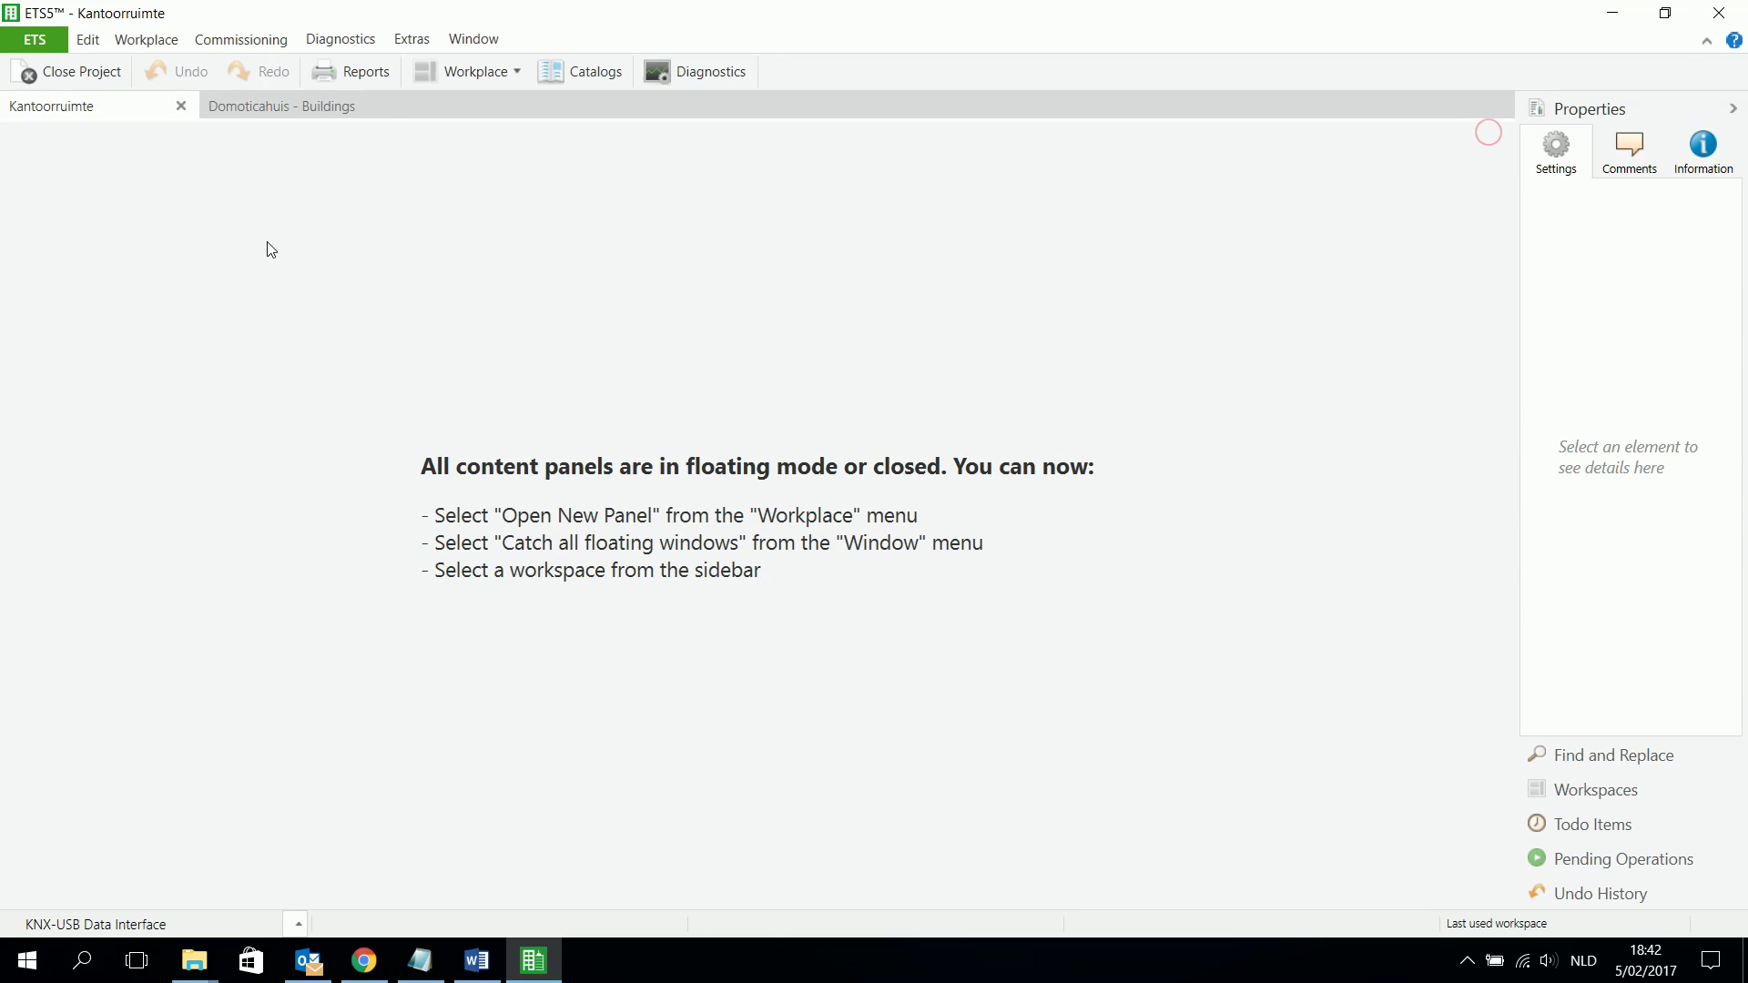
pyautogui.click(264, 108)
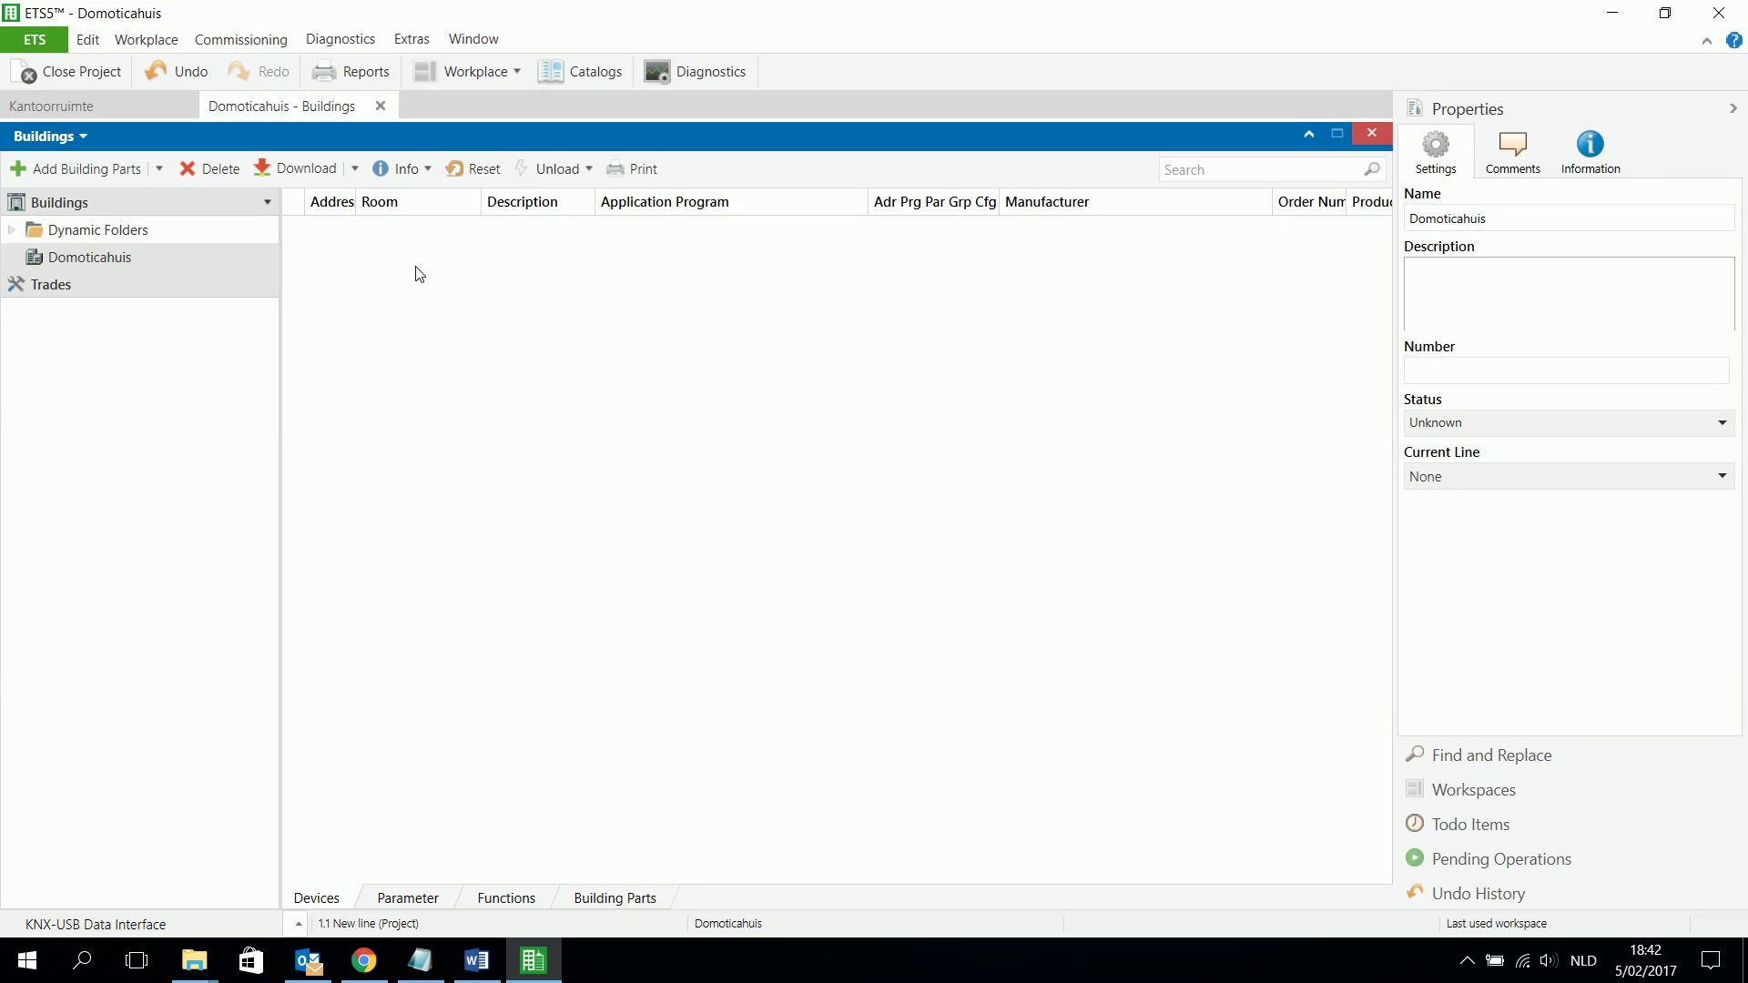
pyautogui.click(103, 262)
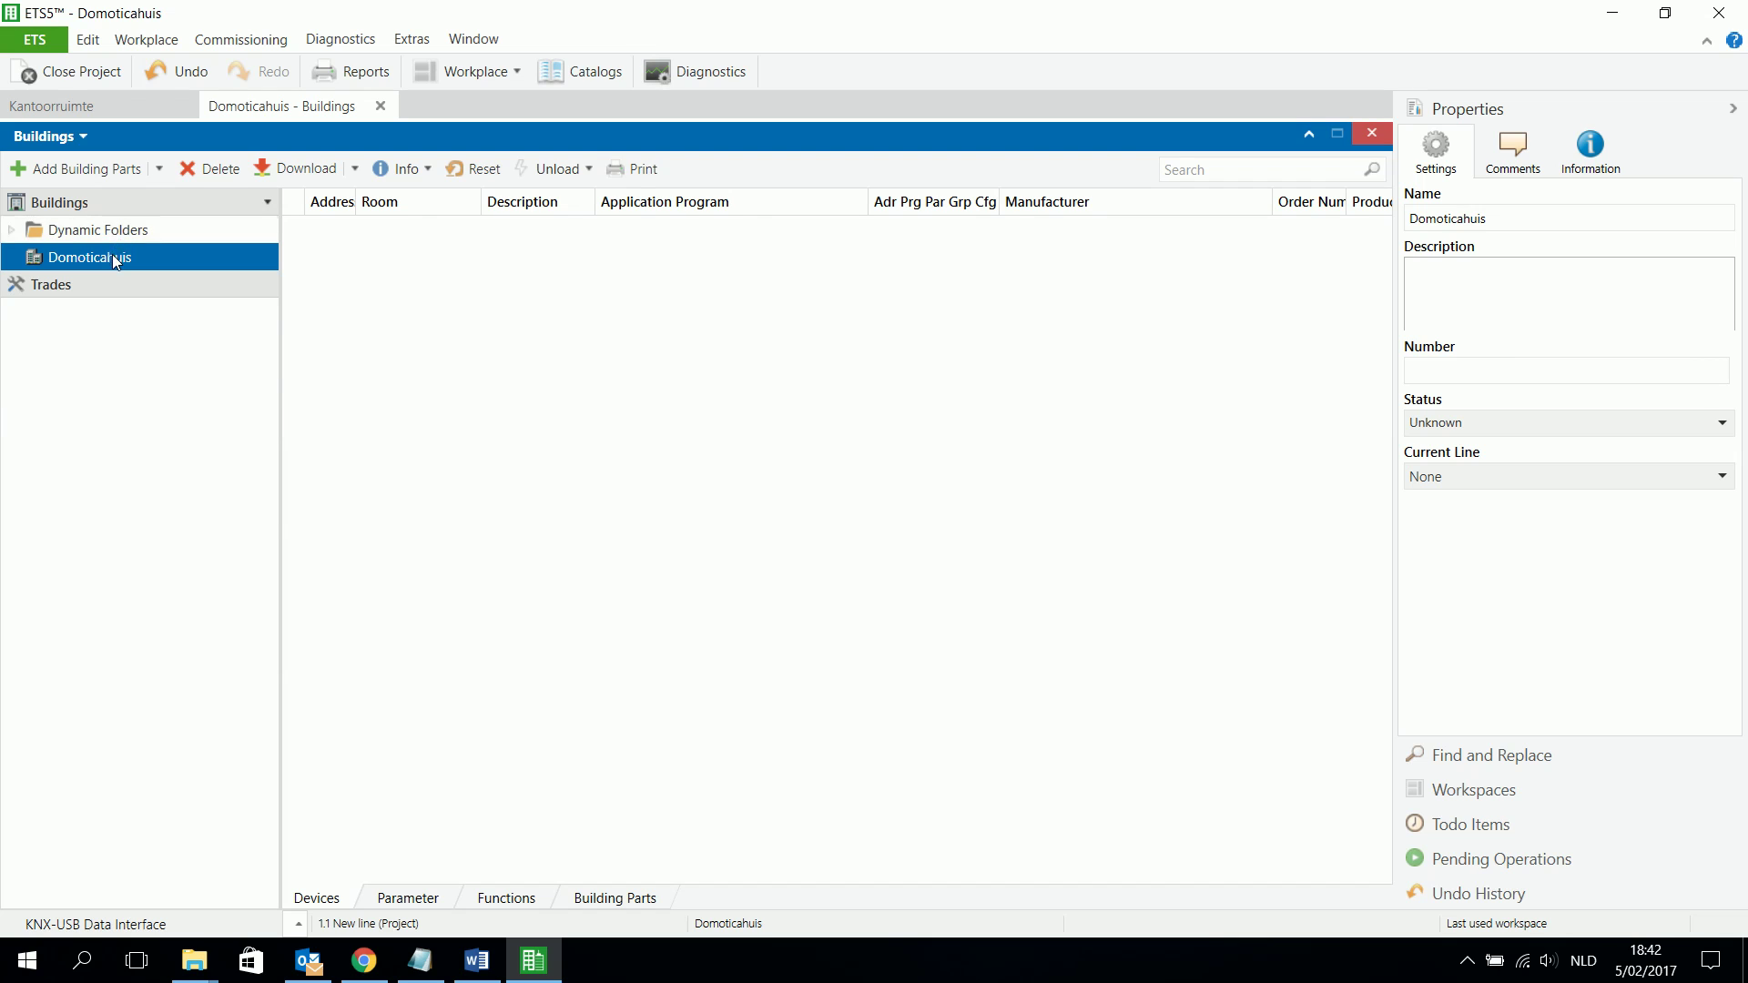
pyautogui.rightClick(116, 262)
# - Add a building part named Ground floor under Domoticahuis and select it
pyautogui.moveTo(270, 298)
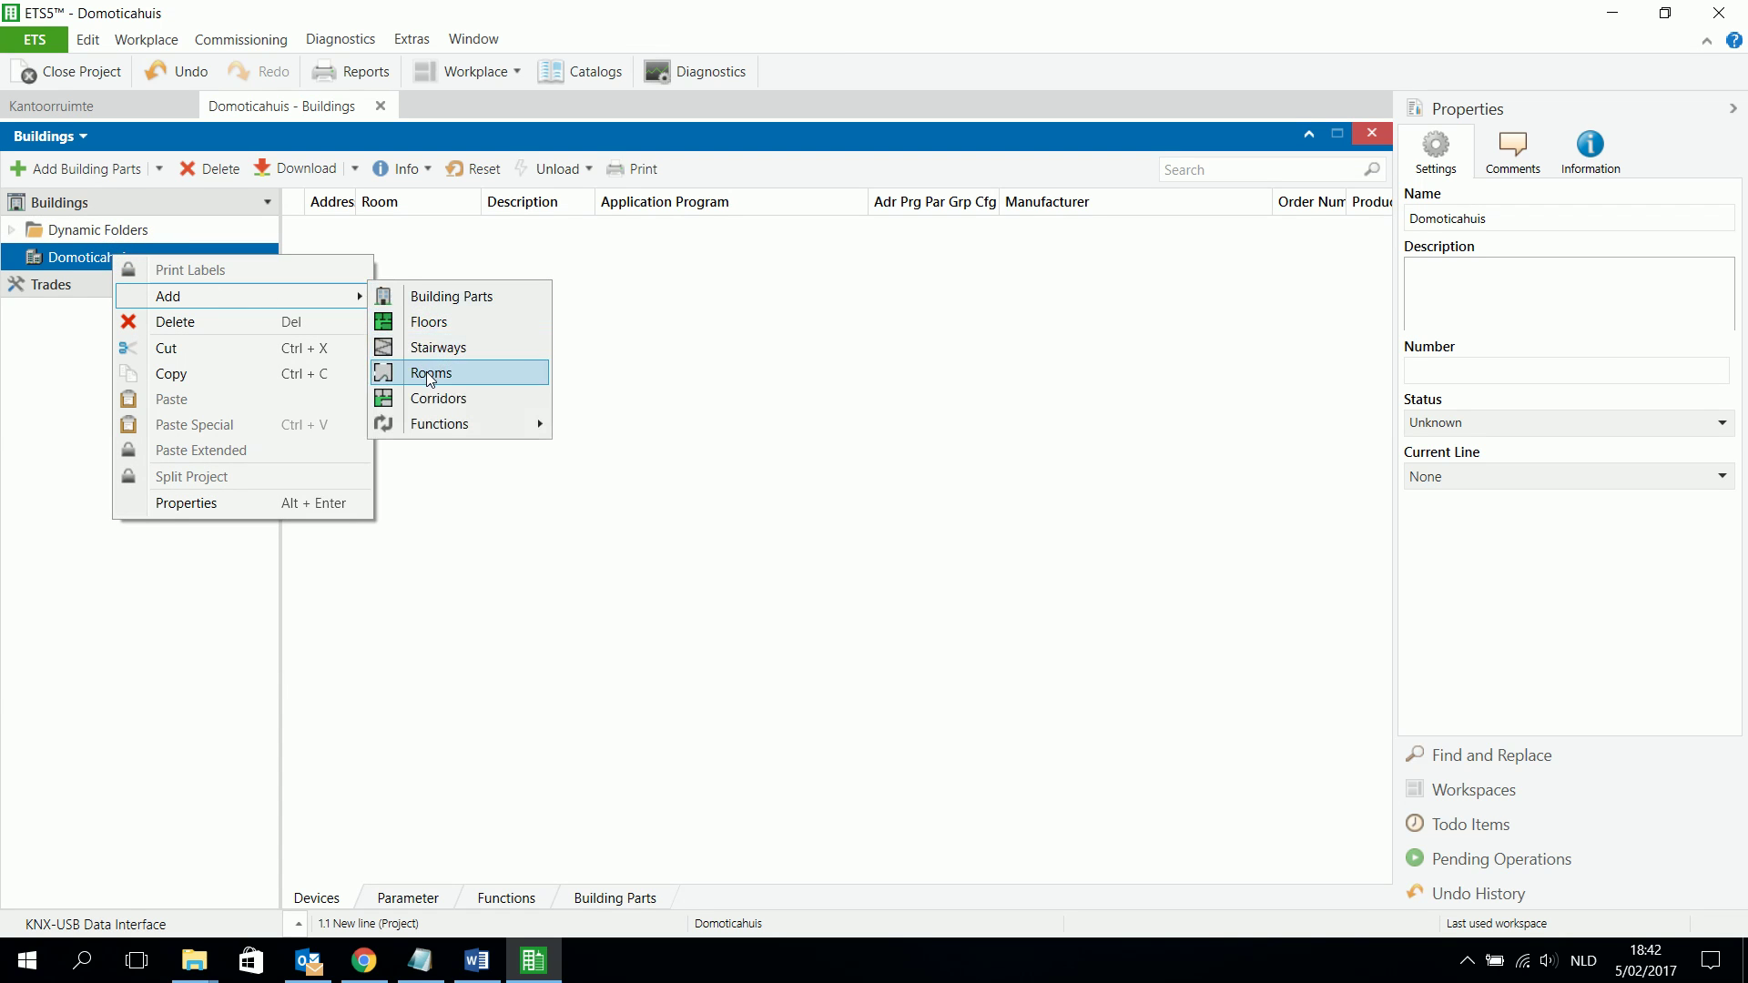
pyautogui.click(446, 302)
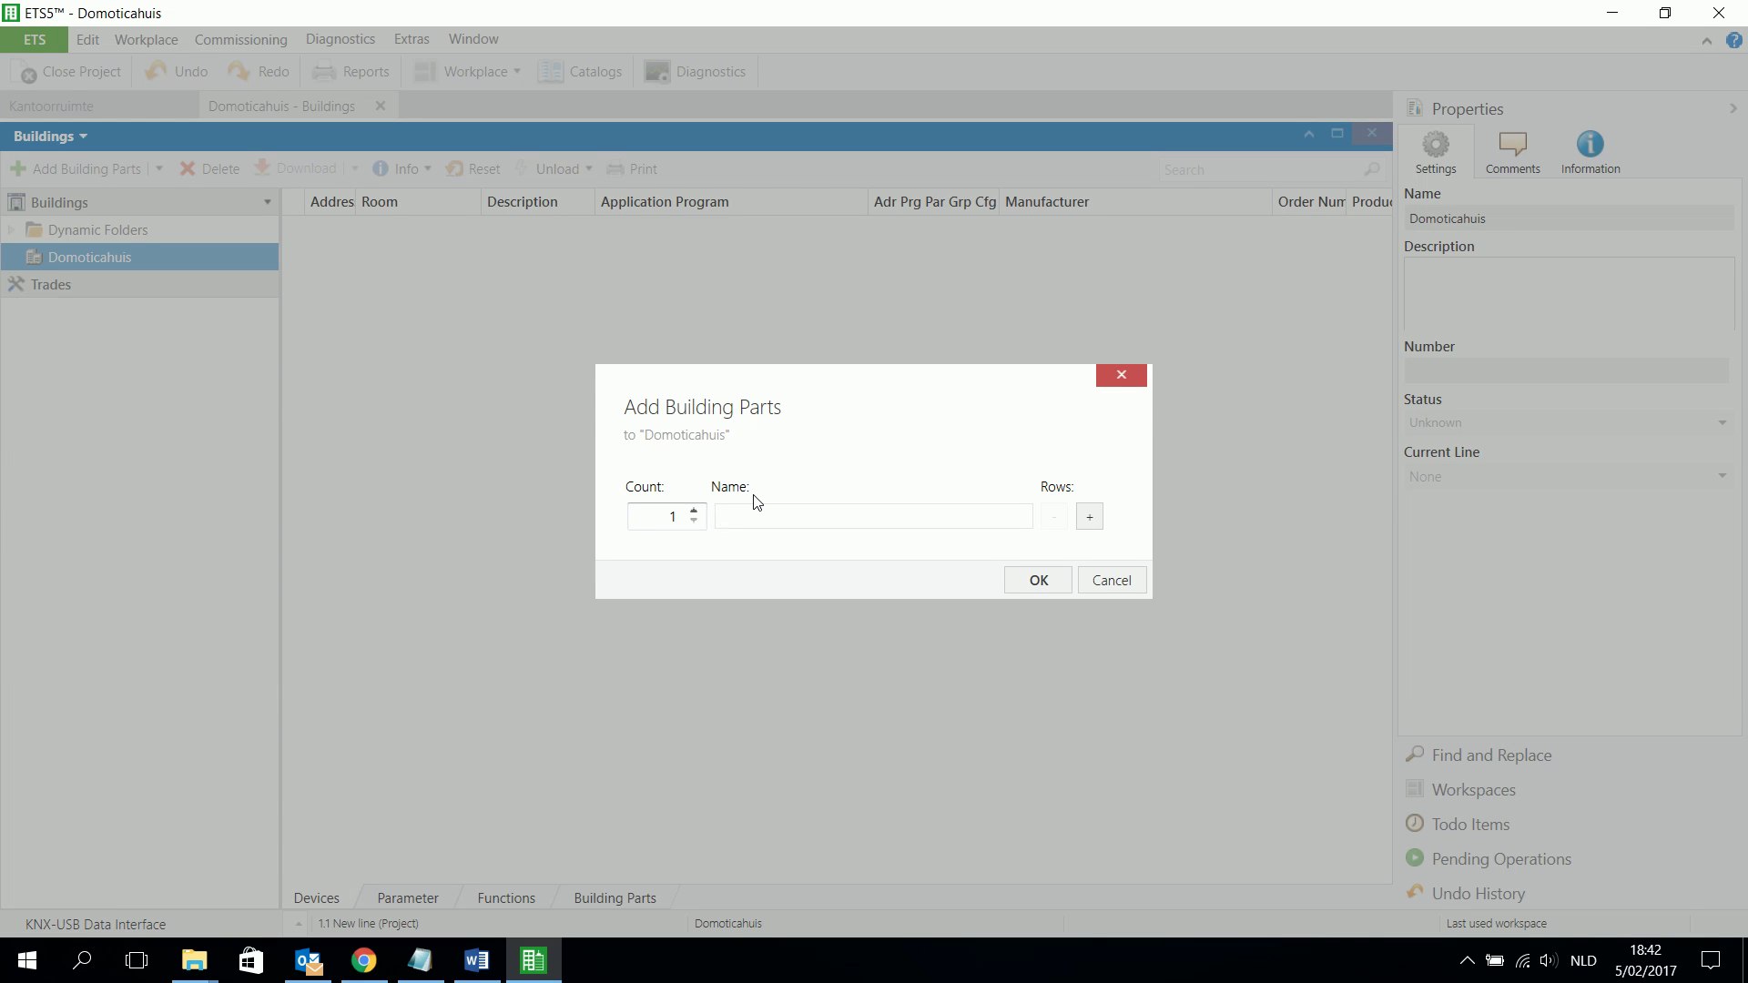
pyautogui.write('Ground floor')
pyautogui.press('Return')
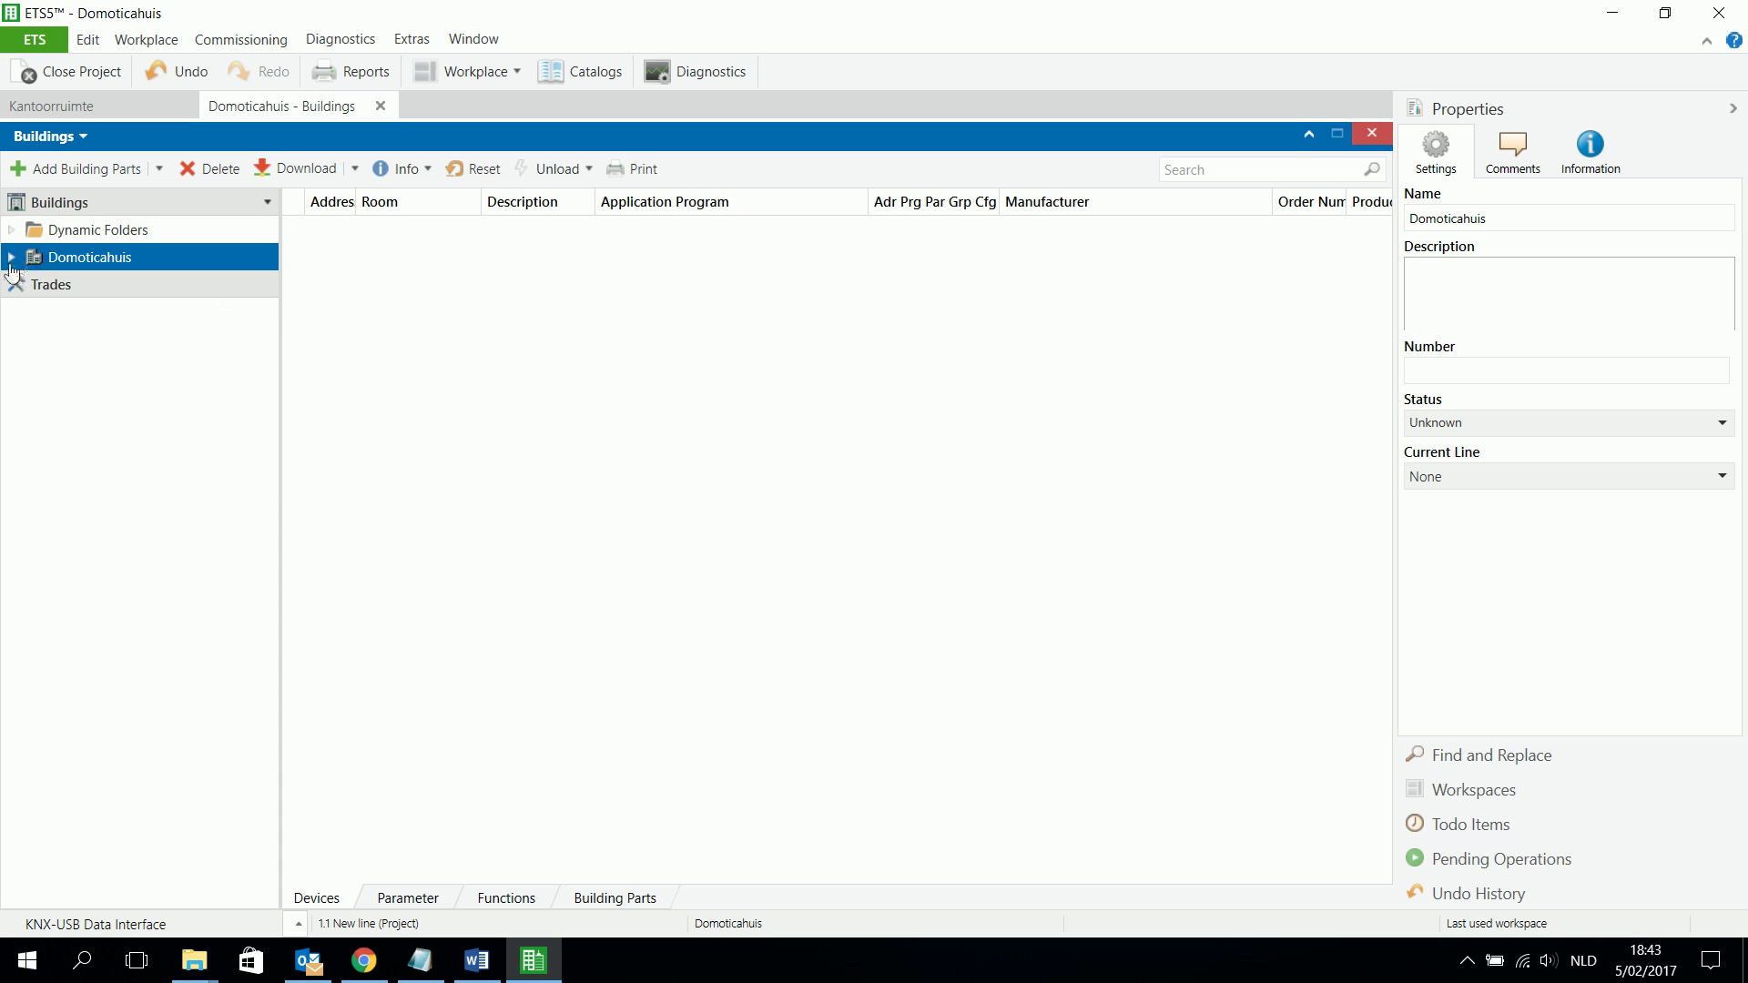
pyautogui.click(11, 264)
pyautogui.click(91, 286)
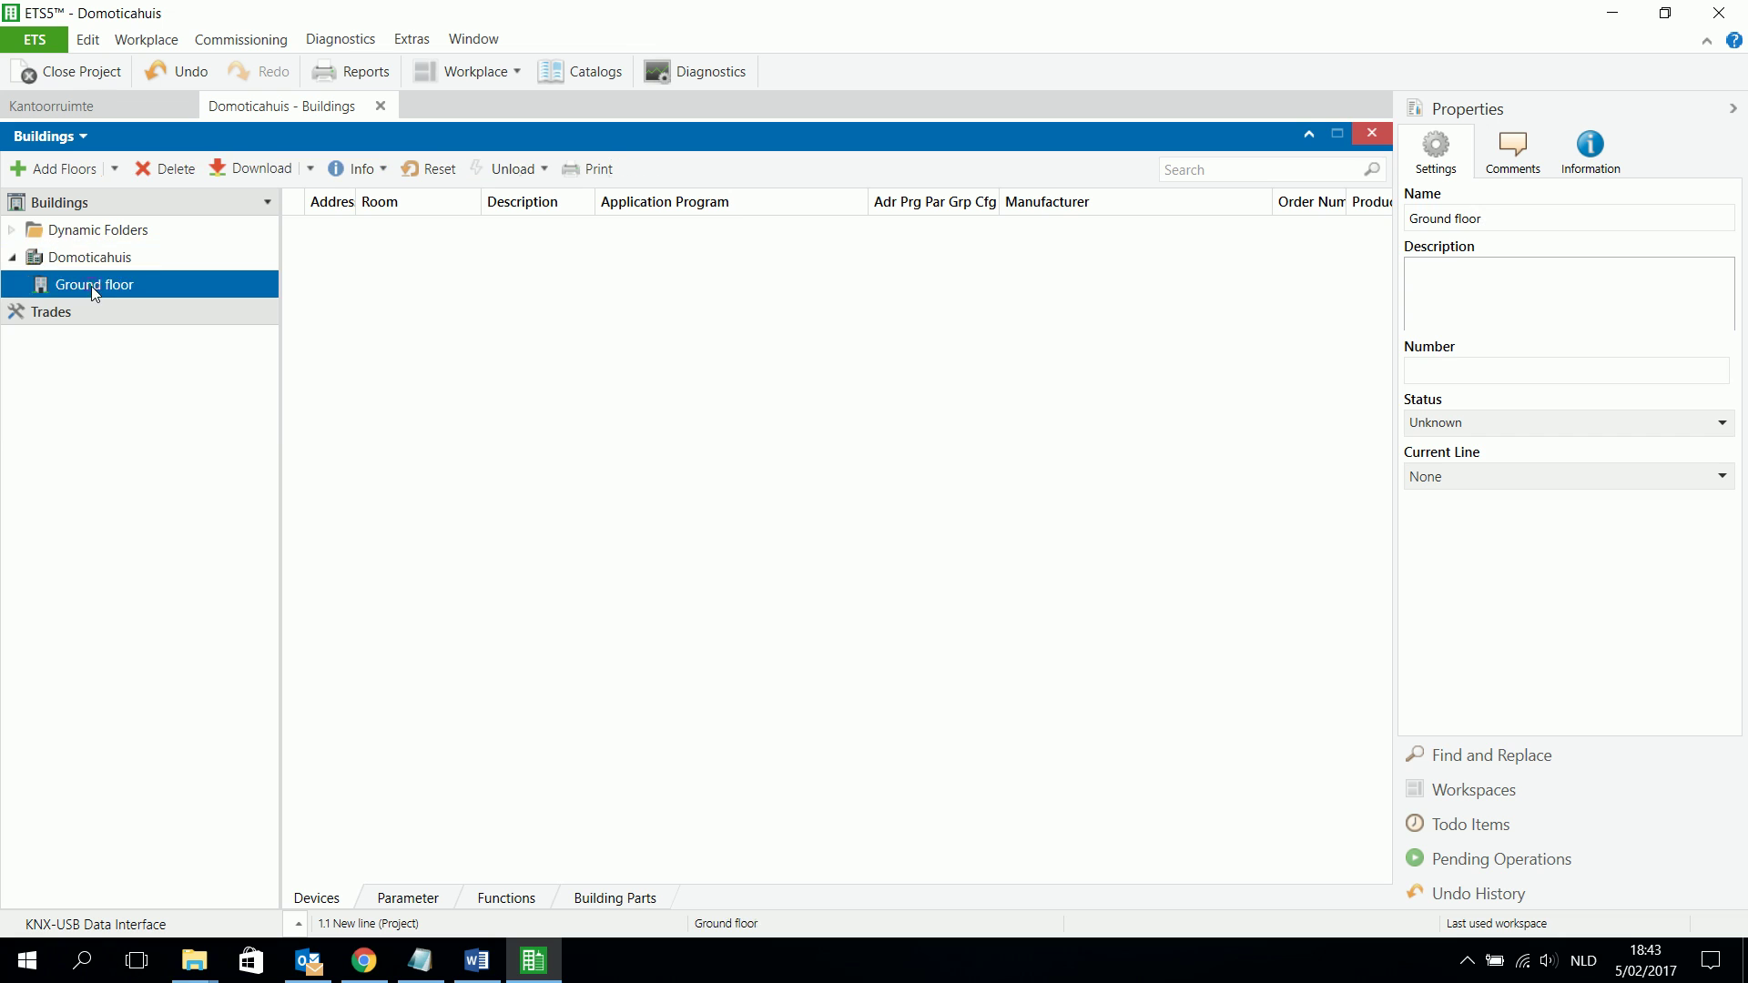
pyautogui.rightClick(91, 286)
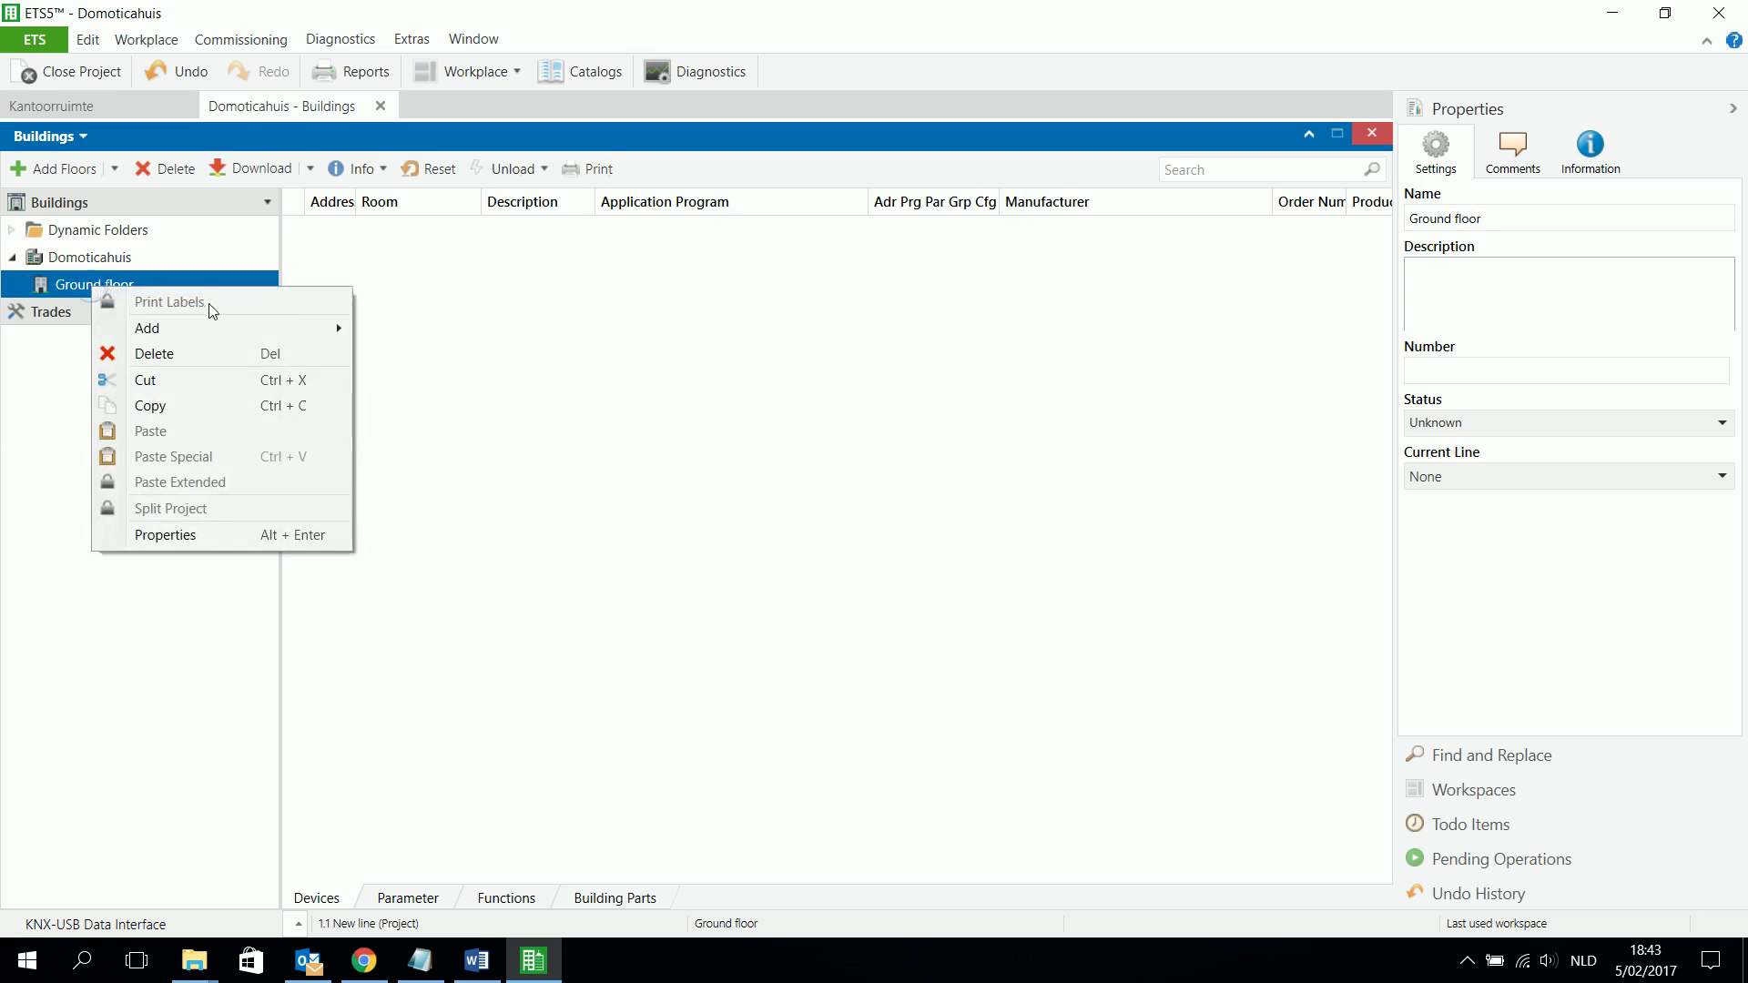
# - Add a room named Kitchen to the Ground floor
pyautogui.moveTo(234, 333)
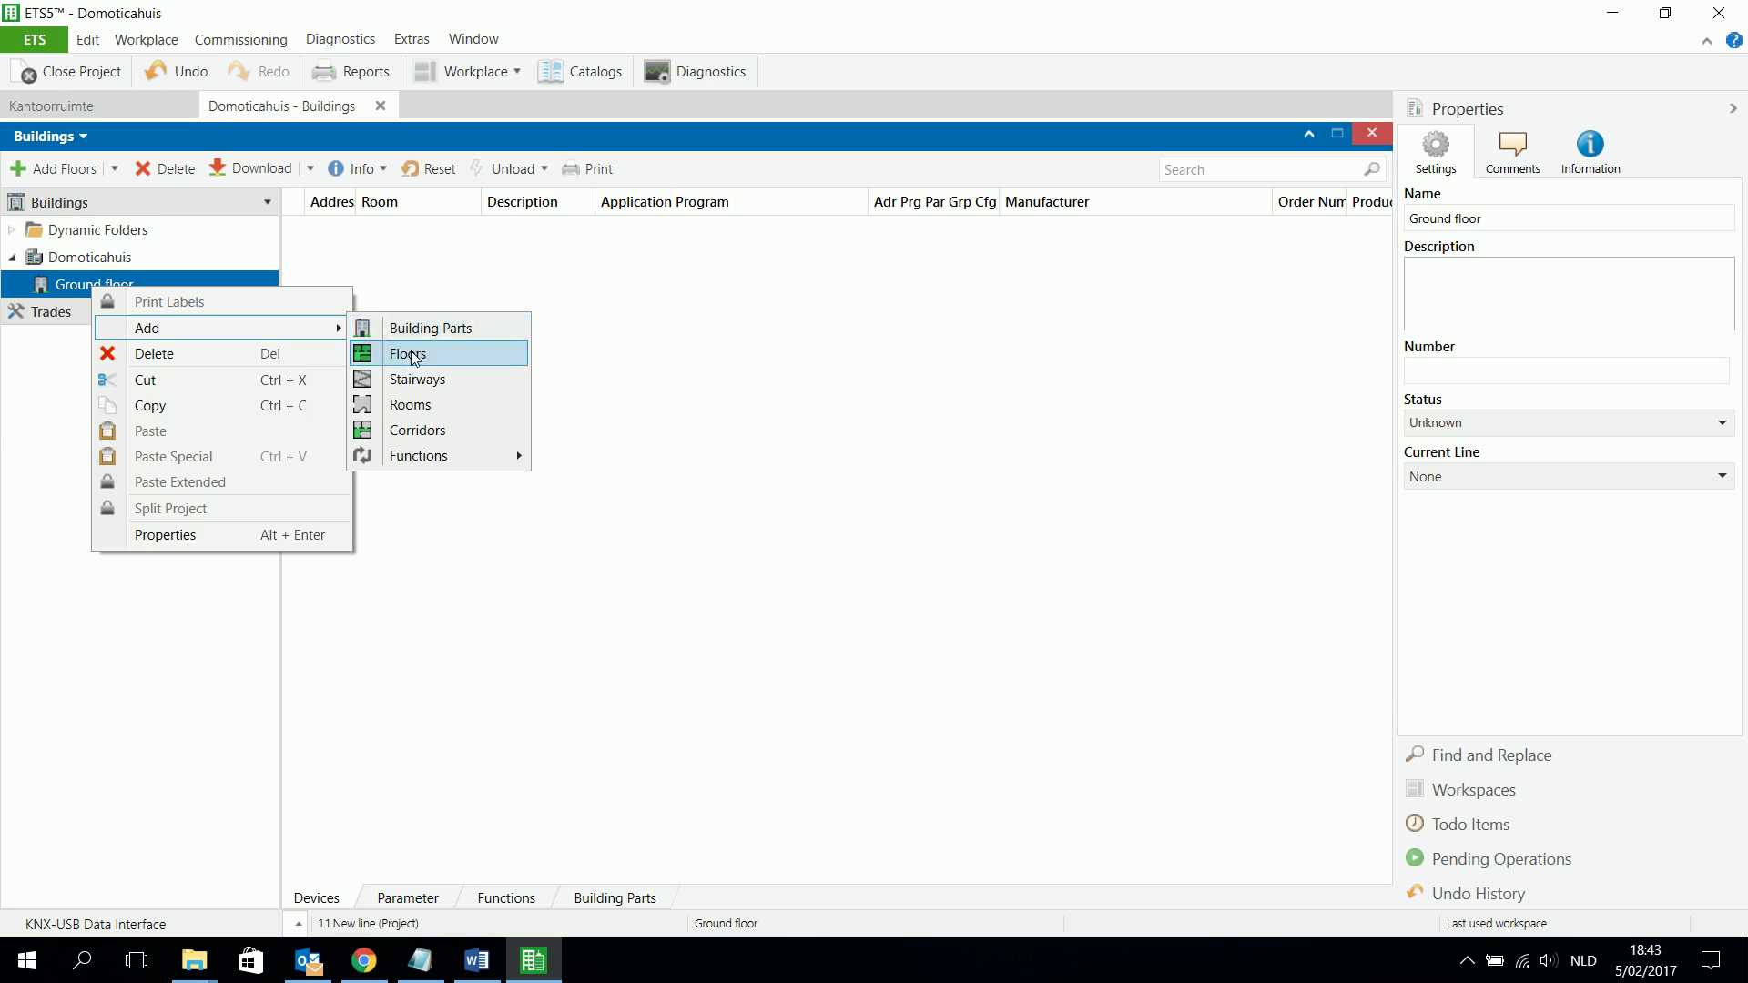
pyautogui.click(420, 408)
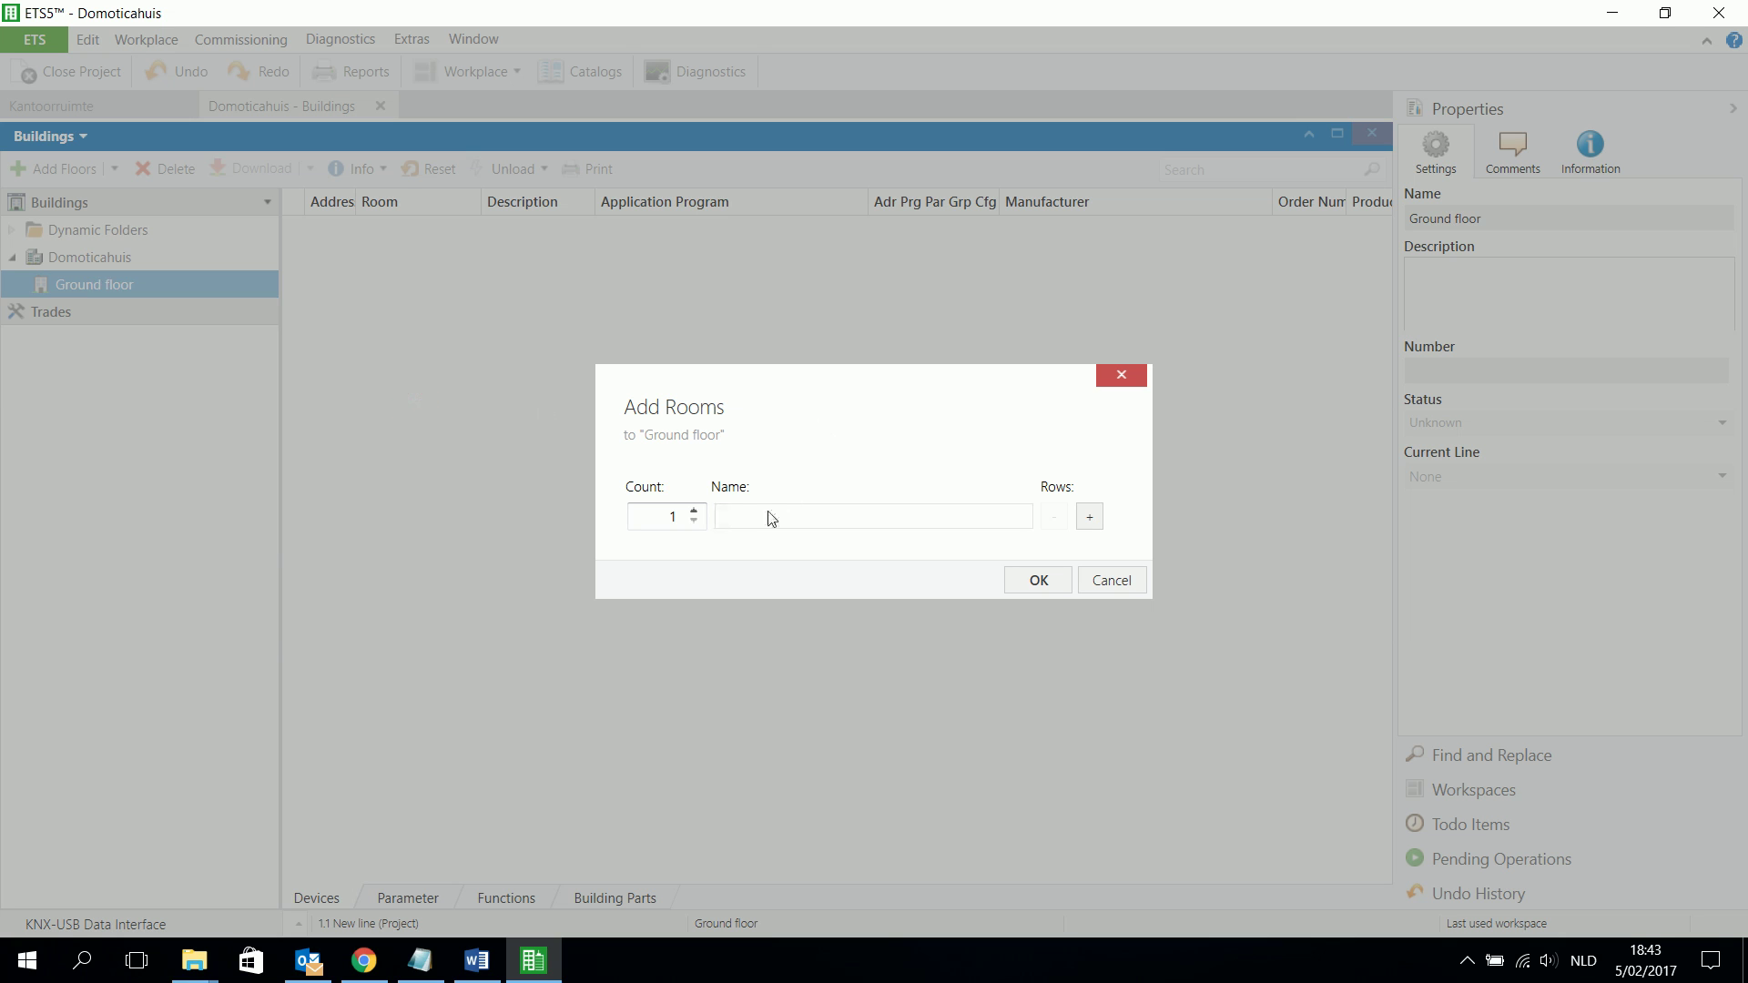
pyautogui.write('Kitchen')
pyautogui.press('Return')
pyautogui.click(18, 285)
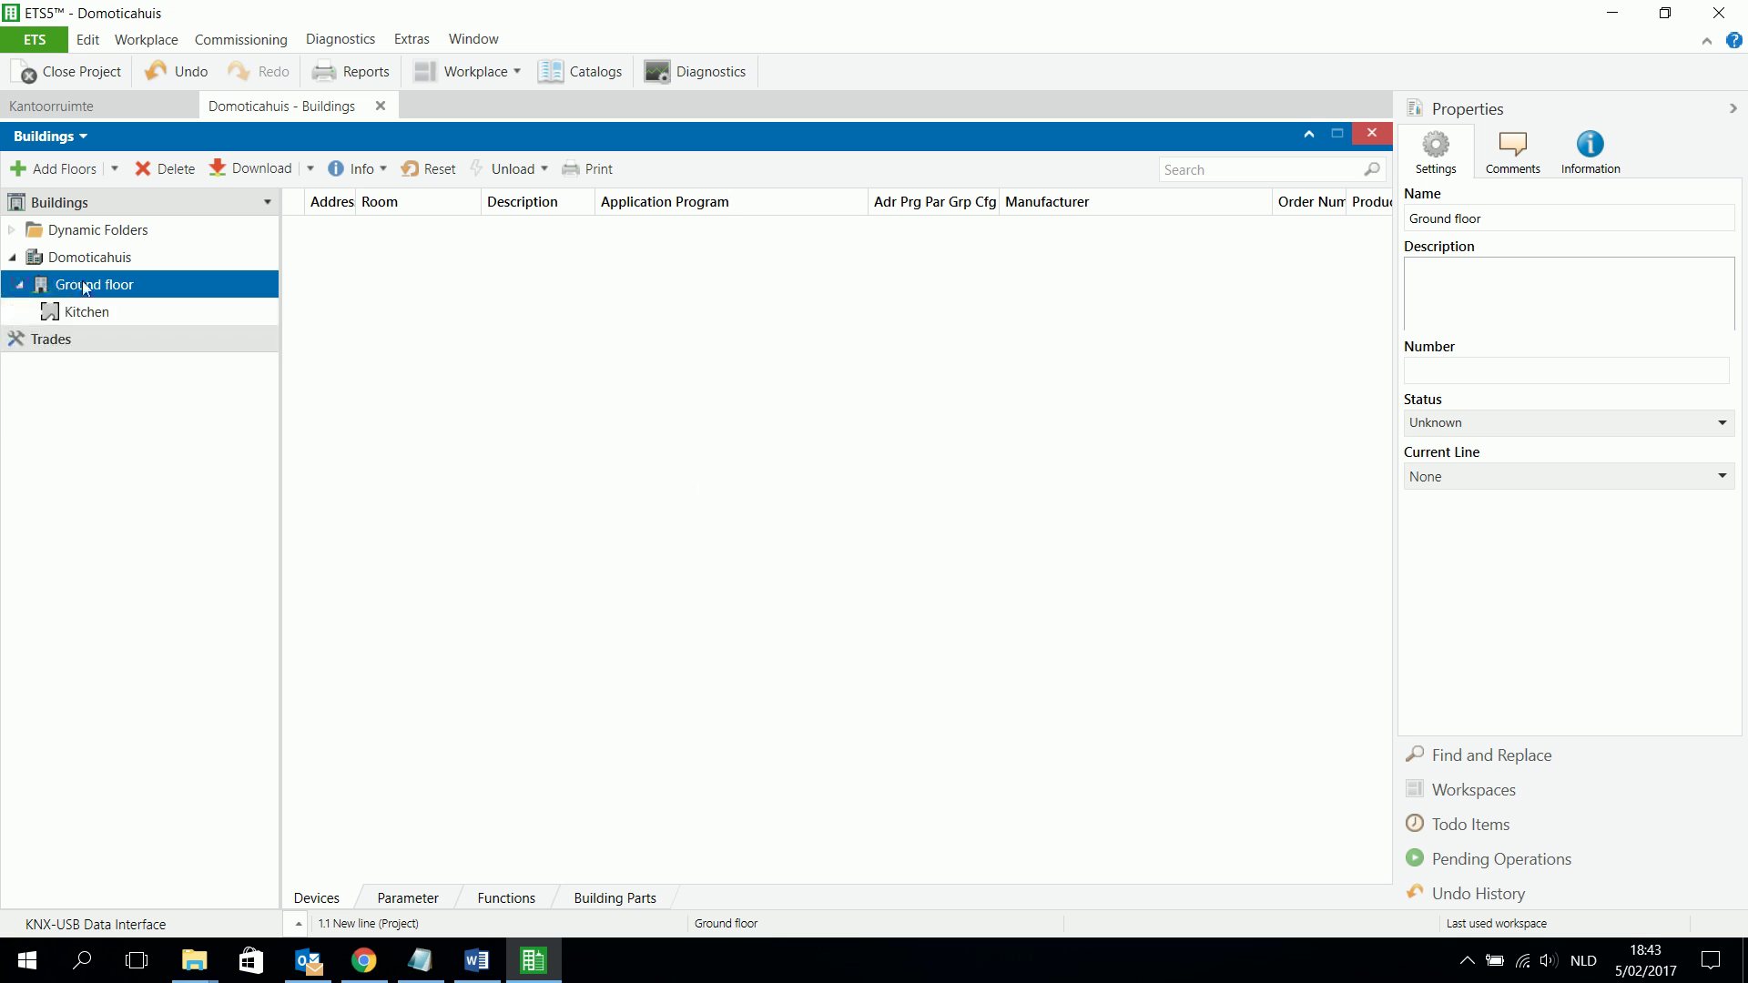
# - Add a second room, Living Room, to the Ground floor and show both rooms
pyautogui.rightClick(89, 289)
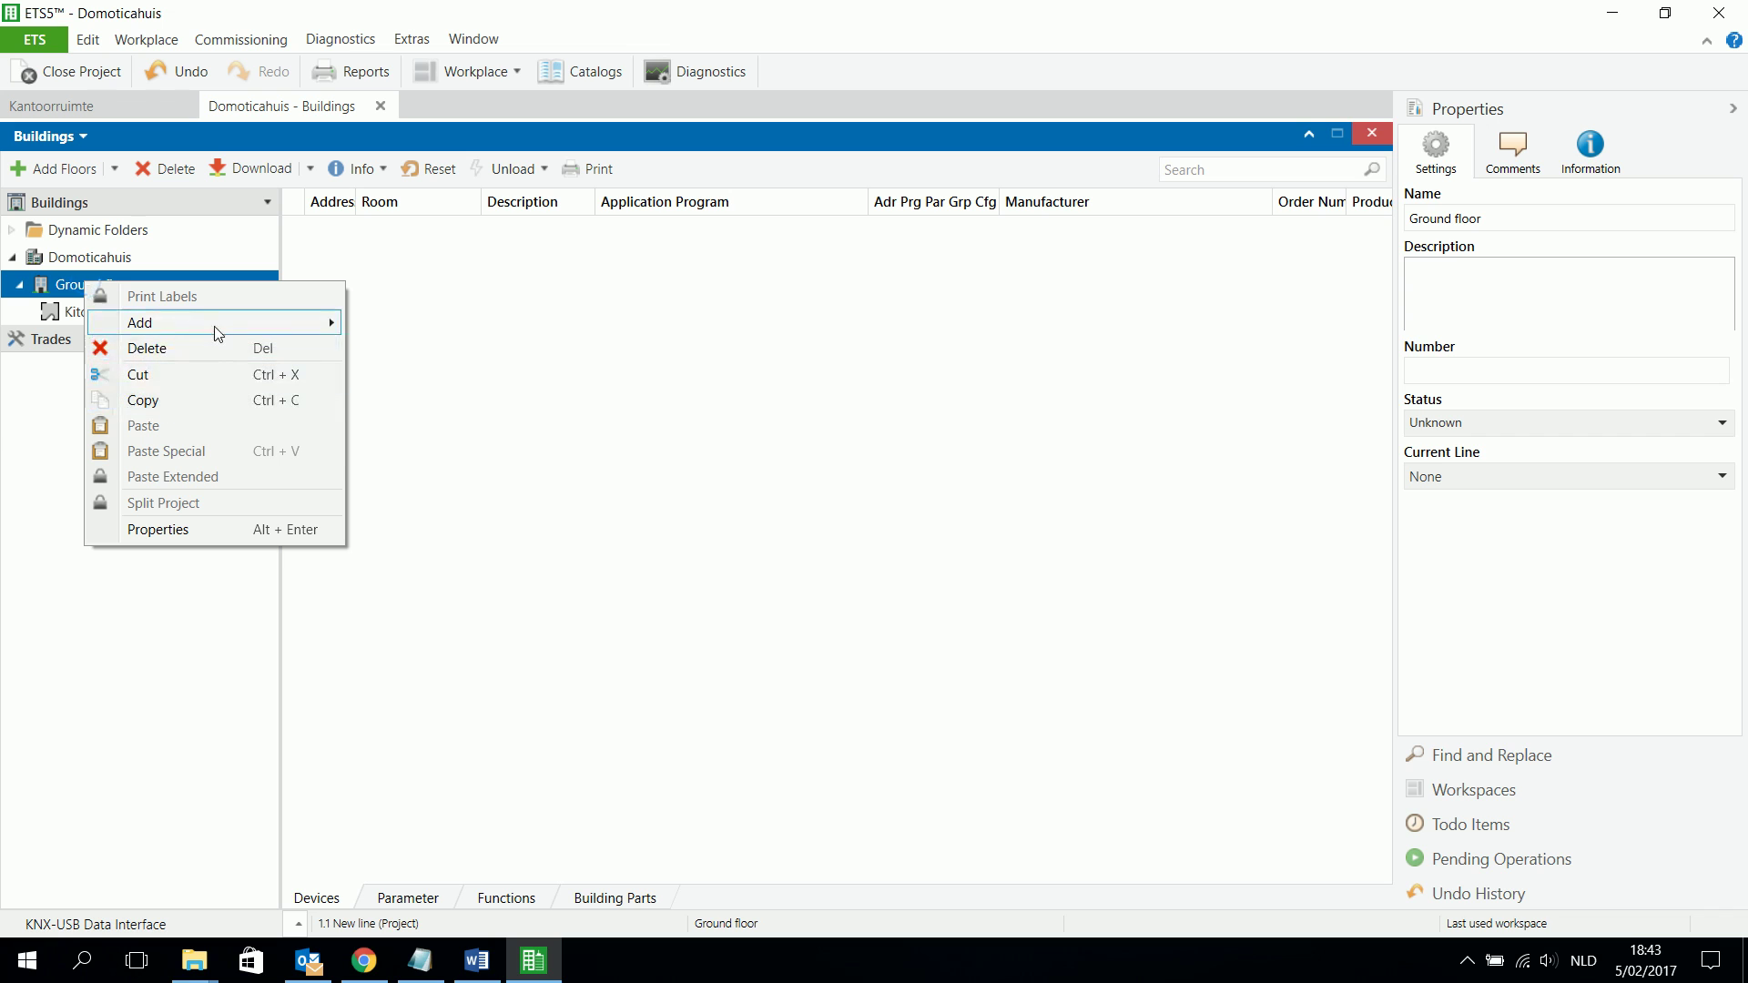
pyautogui.click(406, 400)
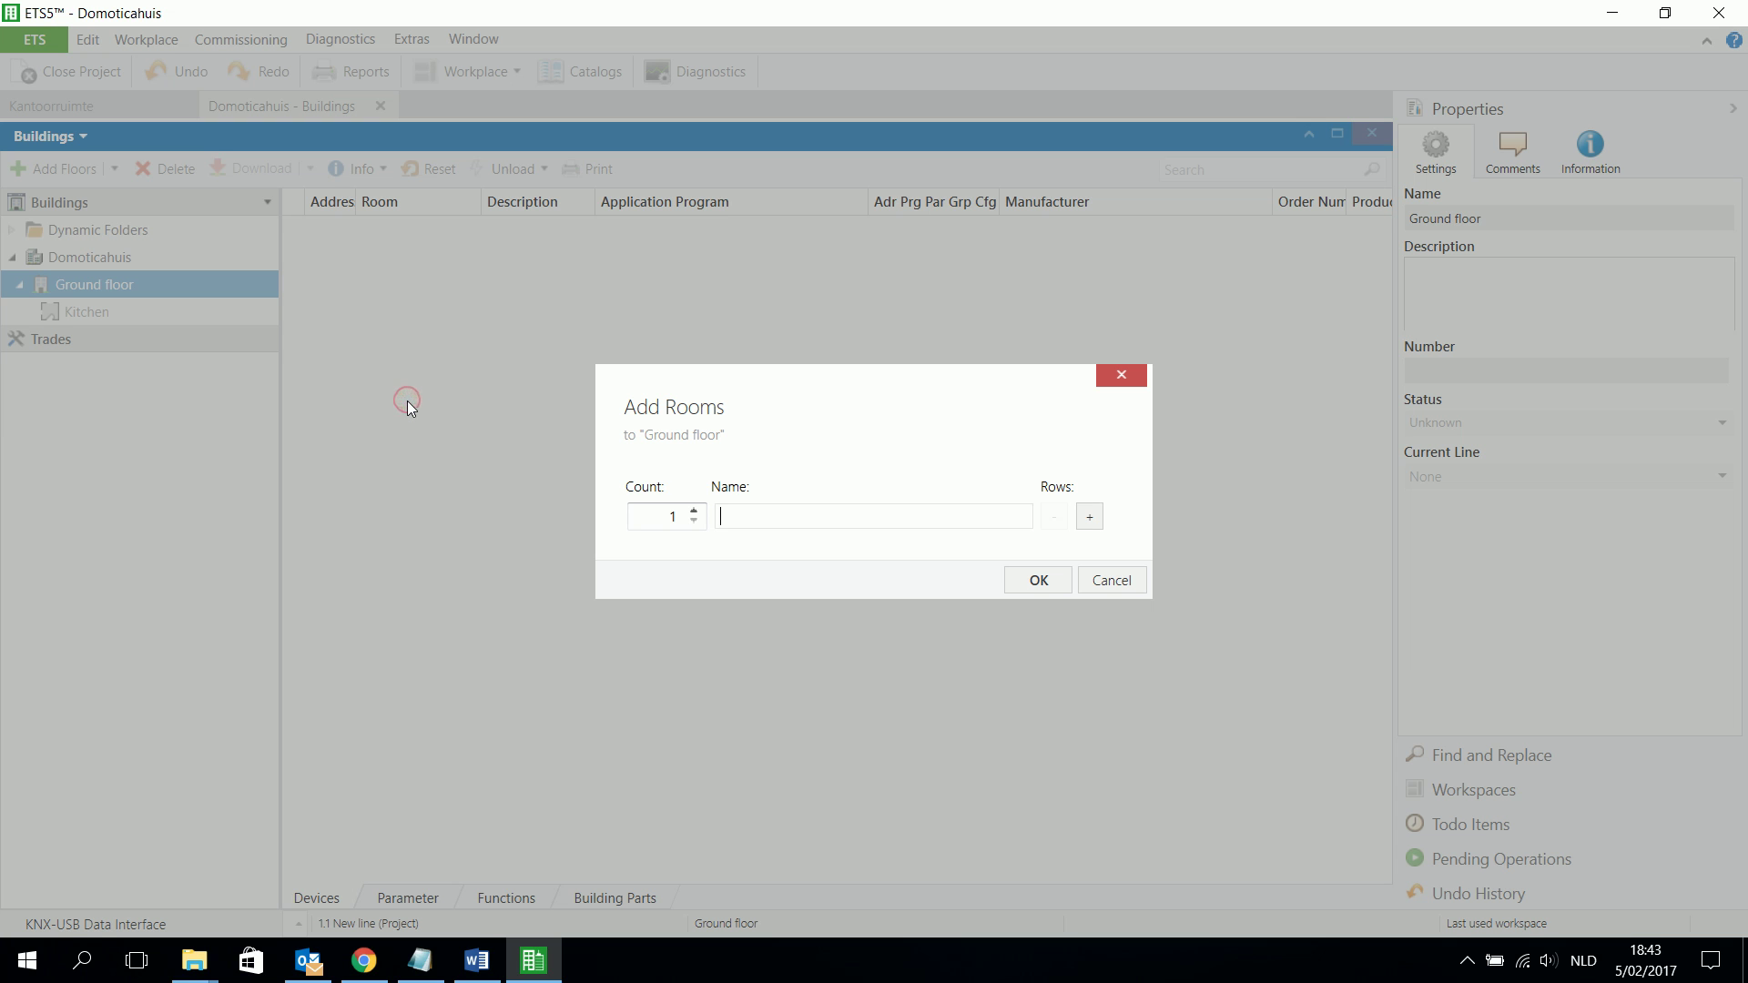
pyautogui.write('Living Room')
pyautogui.press('Return')
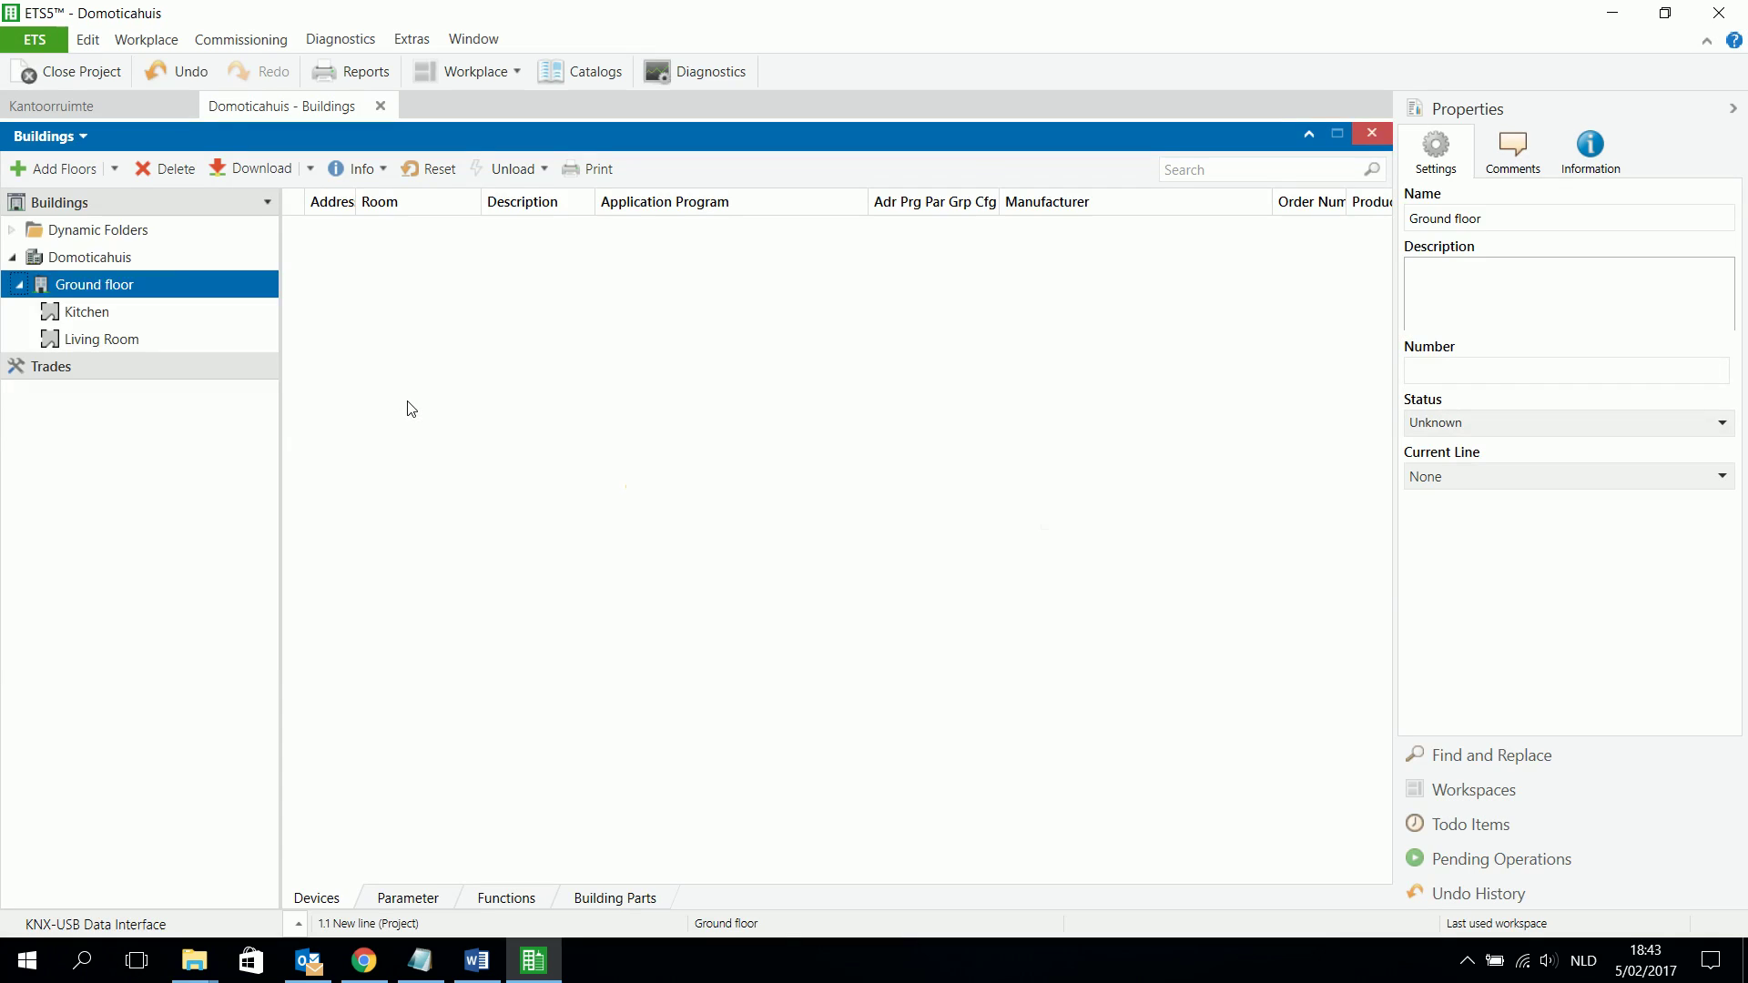
pyautogui.click(18, 285)
pyautogui.click(18, 285)
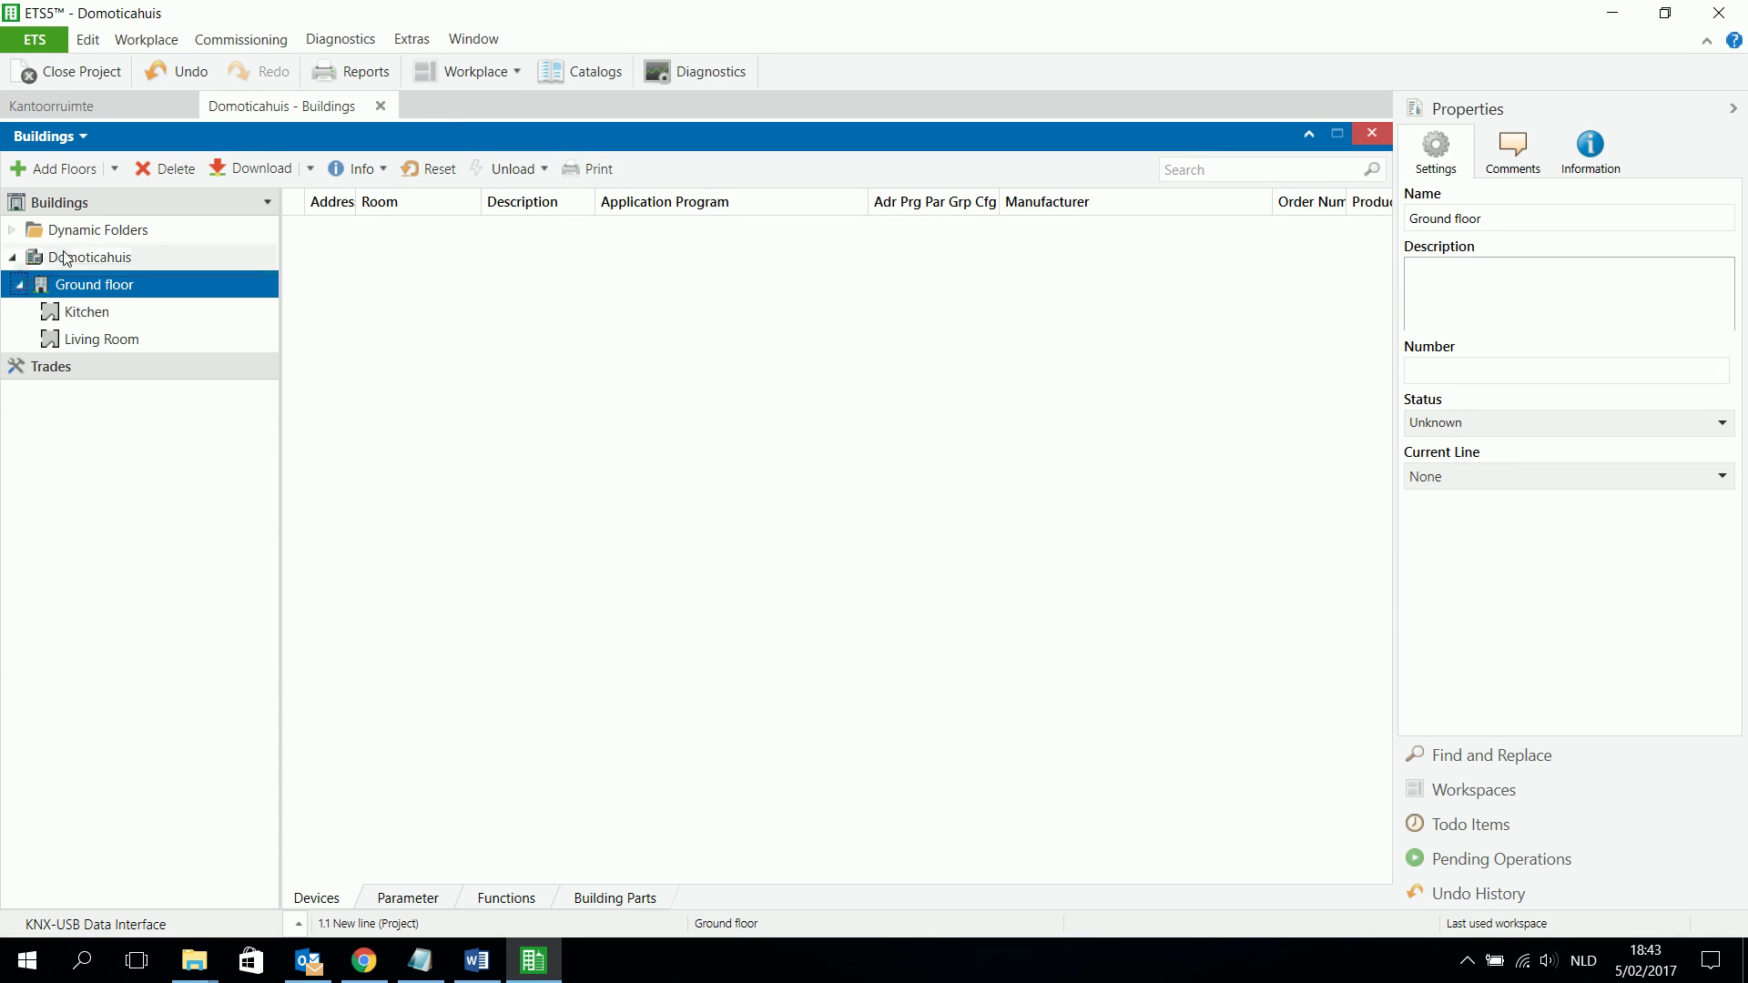
pyautogui.click(66, 258)
# - Add a floor named 1st floor to Domoticahuis and select it
pyautogui.rightClick(66, 258)
pyautogui.moveTo(210, 293)
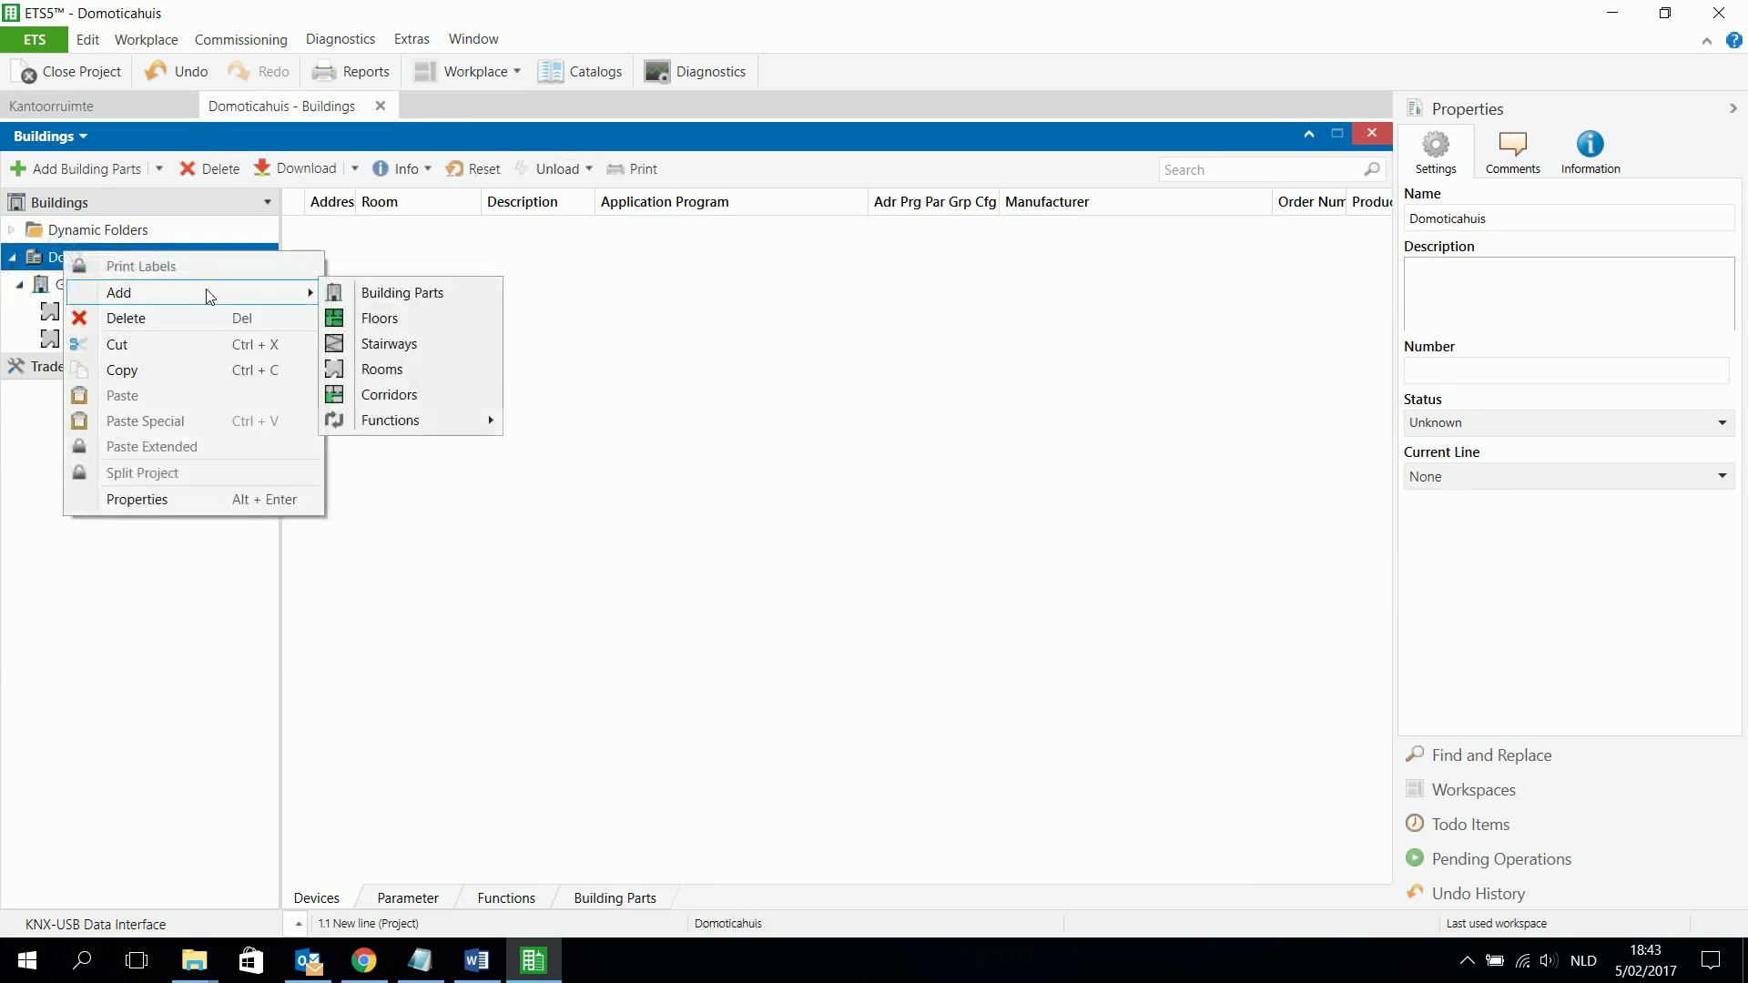
pyautogui.click(373, 328)
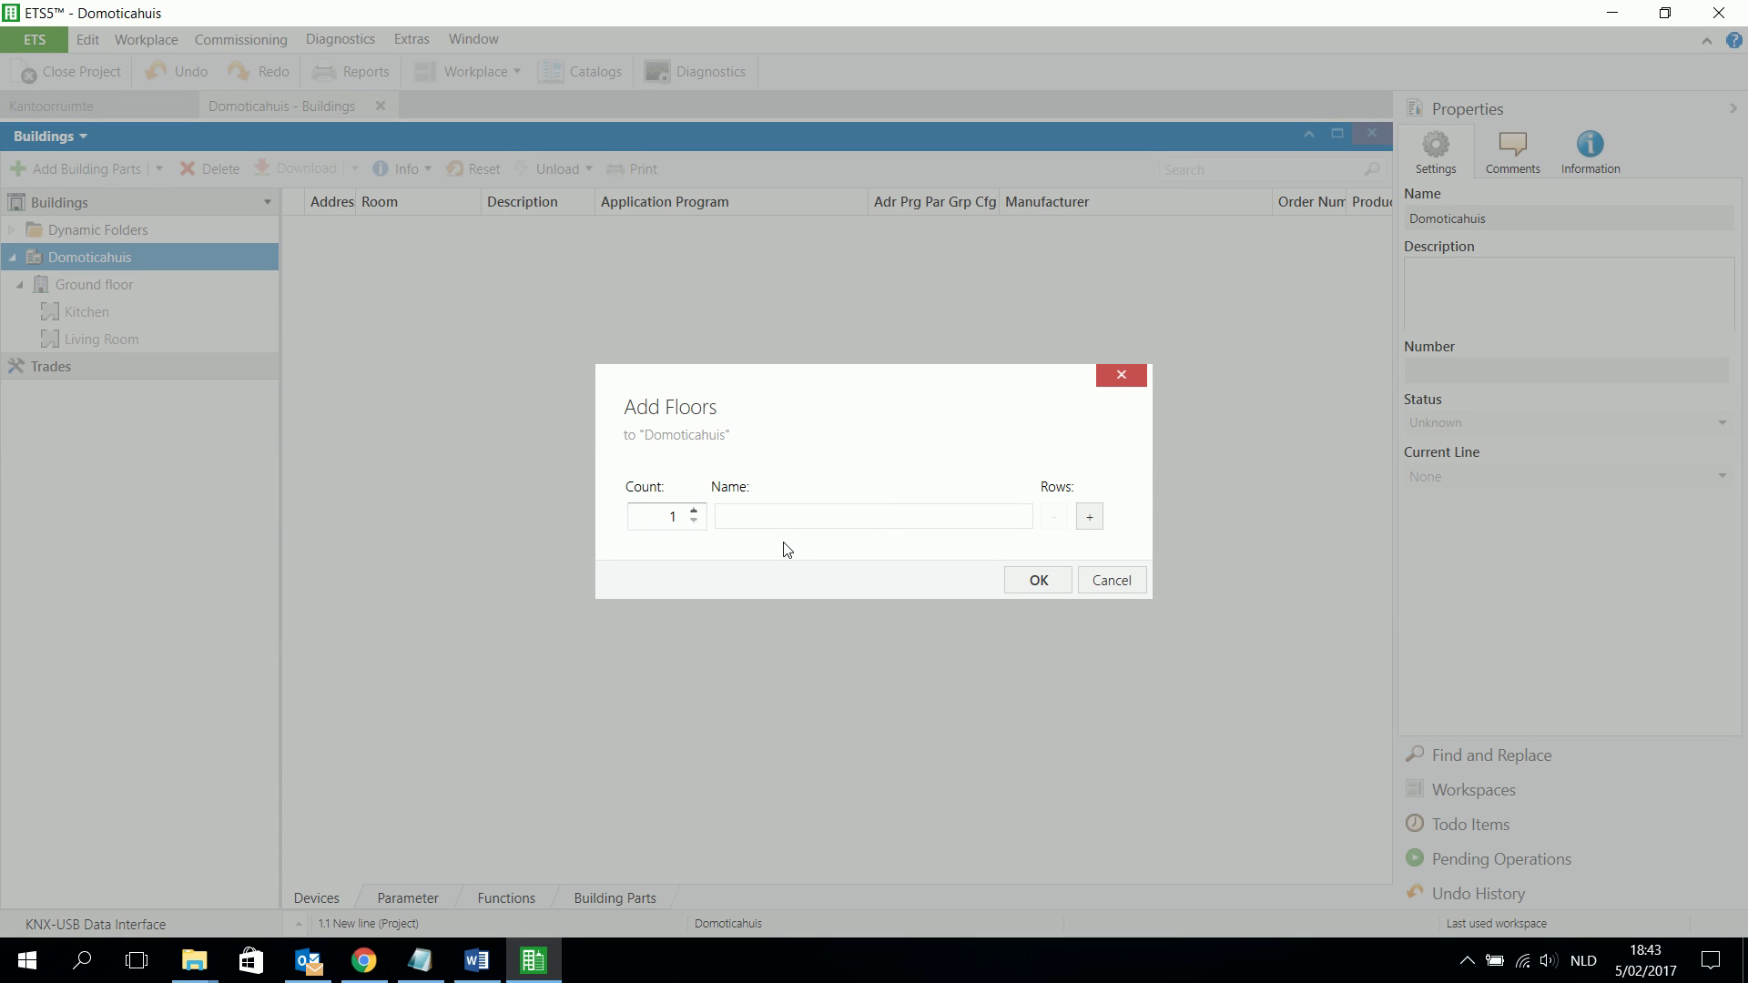
pyautogui.write('1st floor')
pyautogui.press('Return')
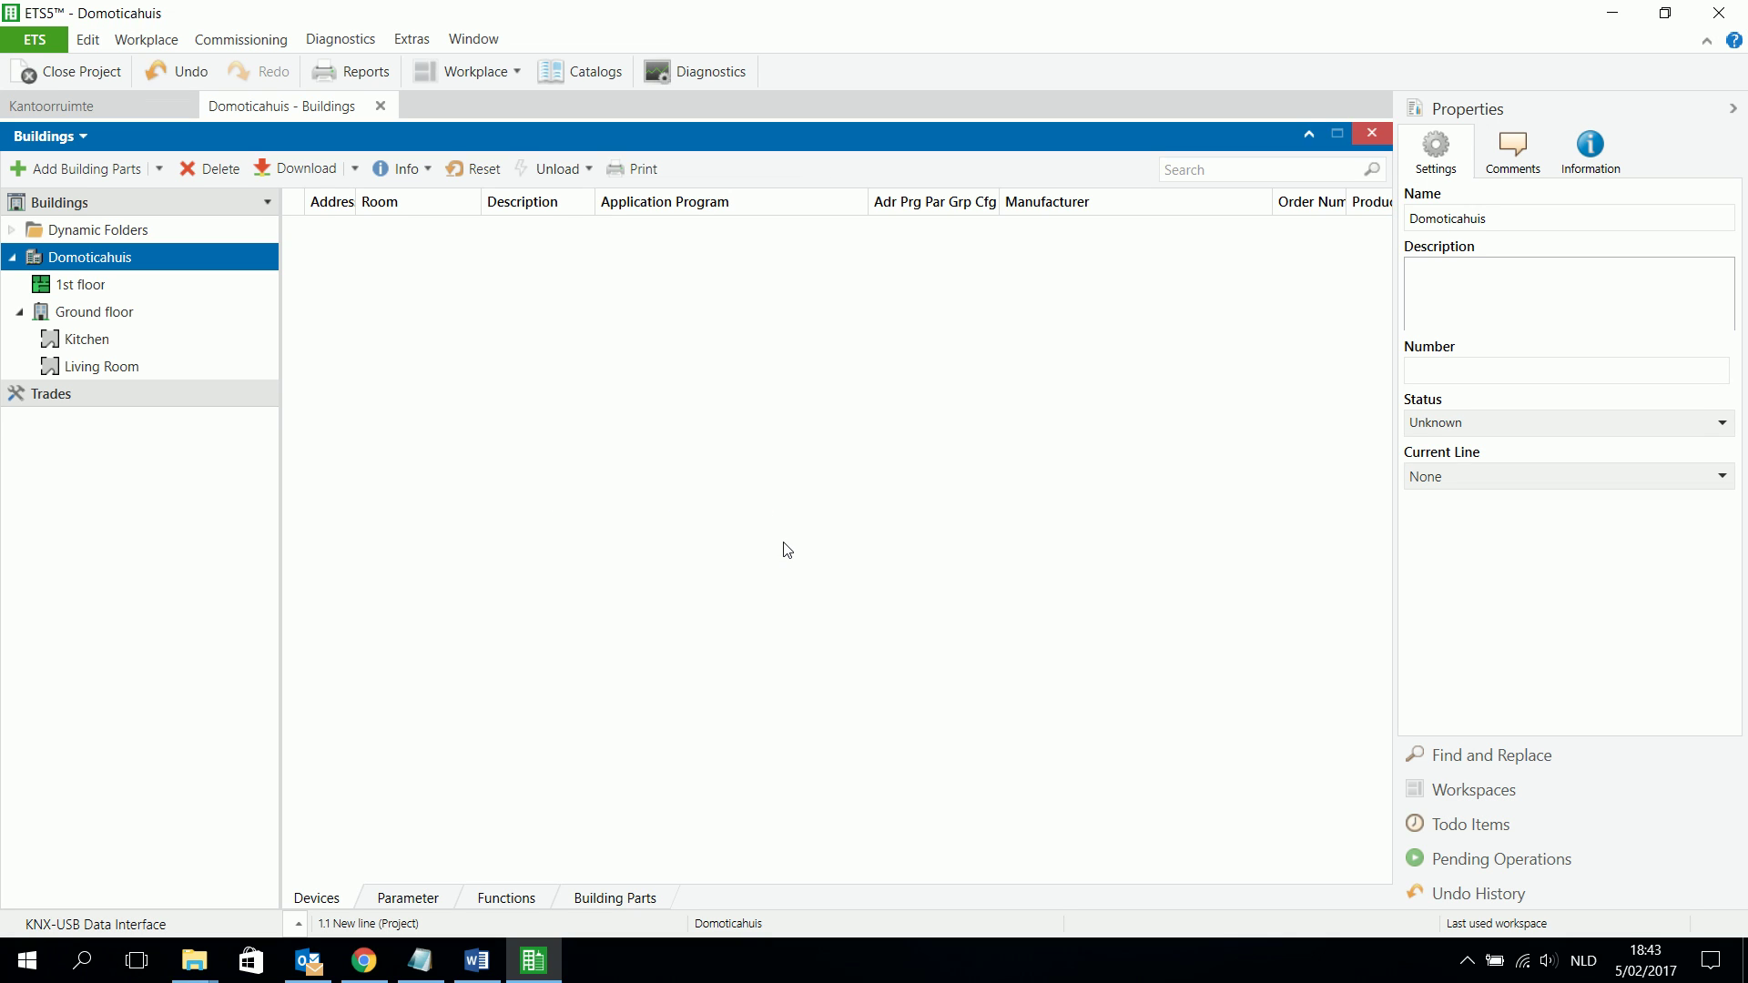
pyautogui.click(64, 287)
# - Add a room named sleeping room 1 to the 1st floor and expand it
pyautogui.rightClick(62, 287)
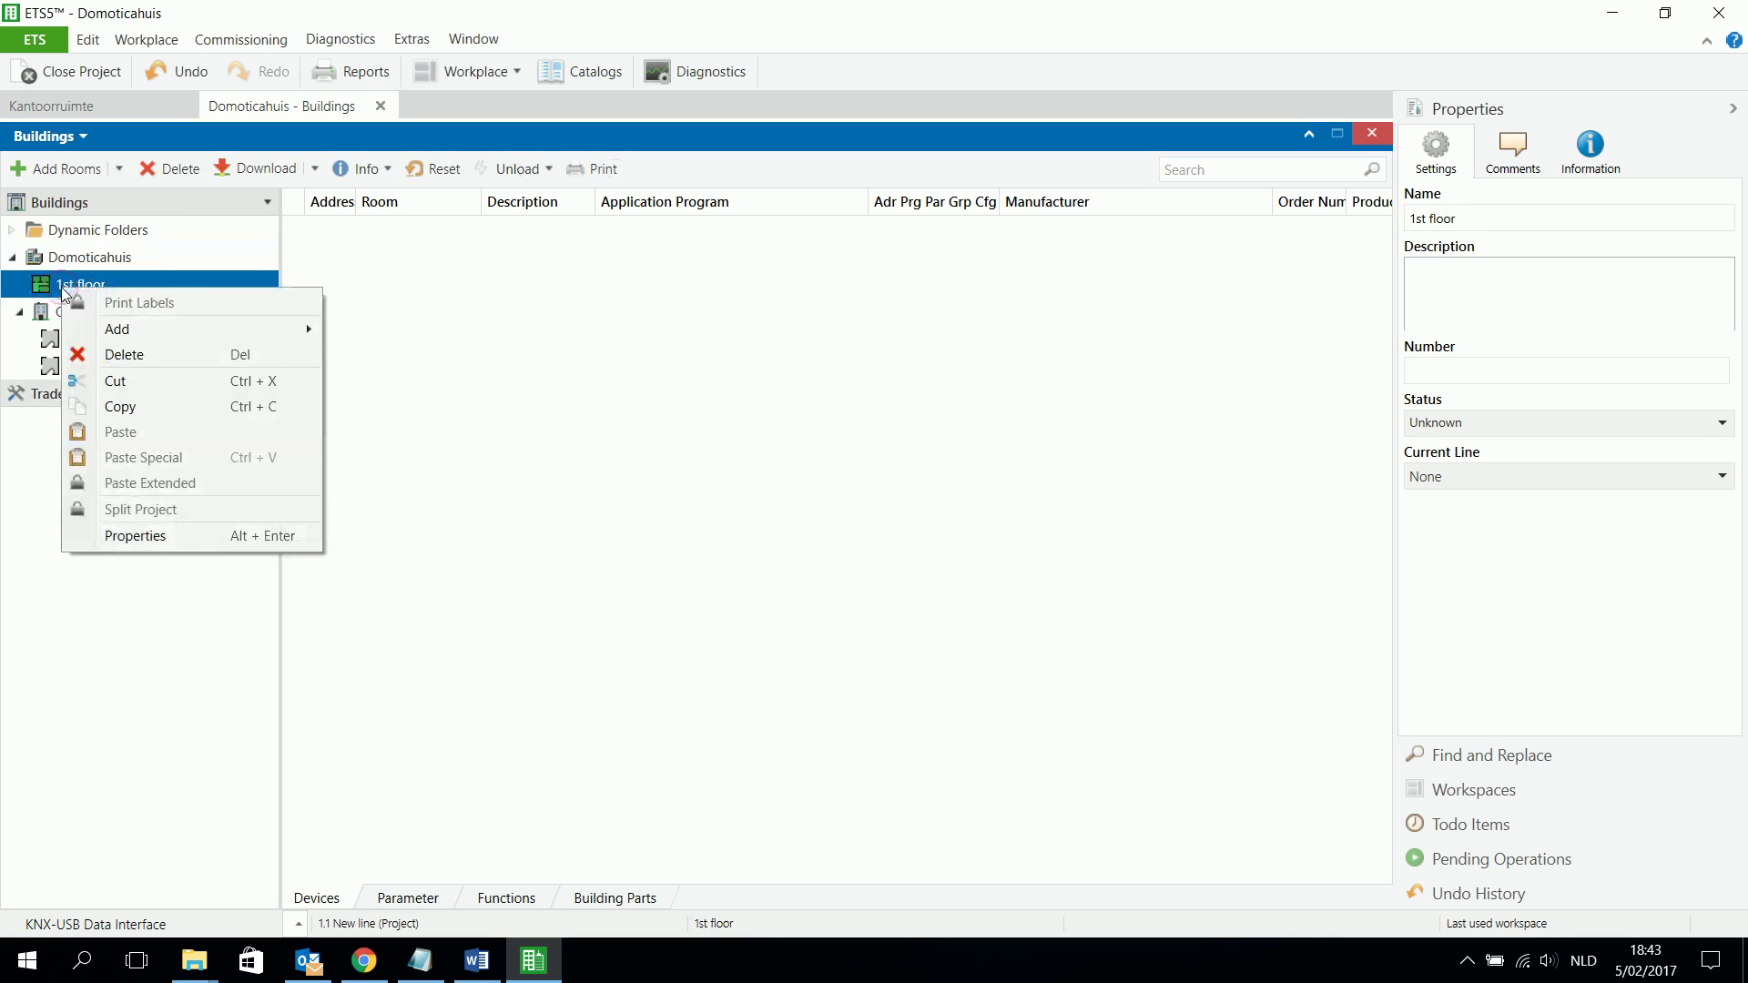
pyautogui.click(431, 335)
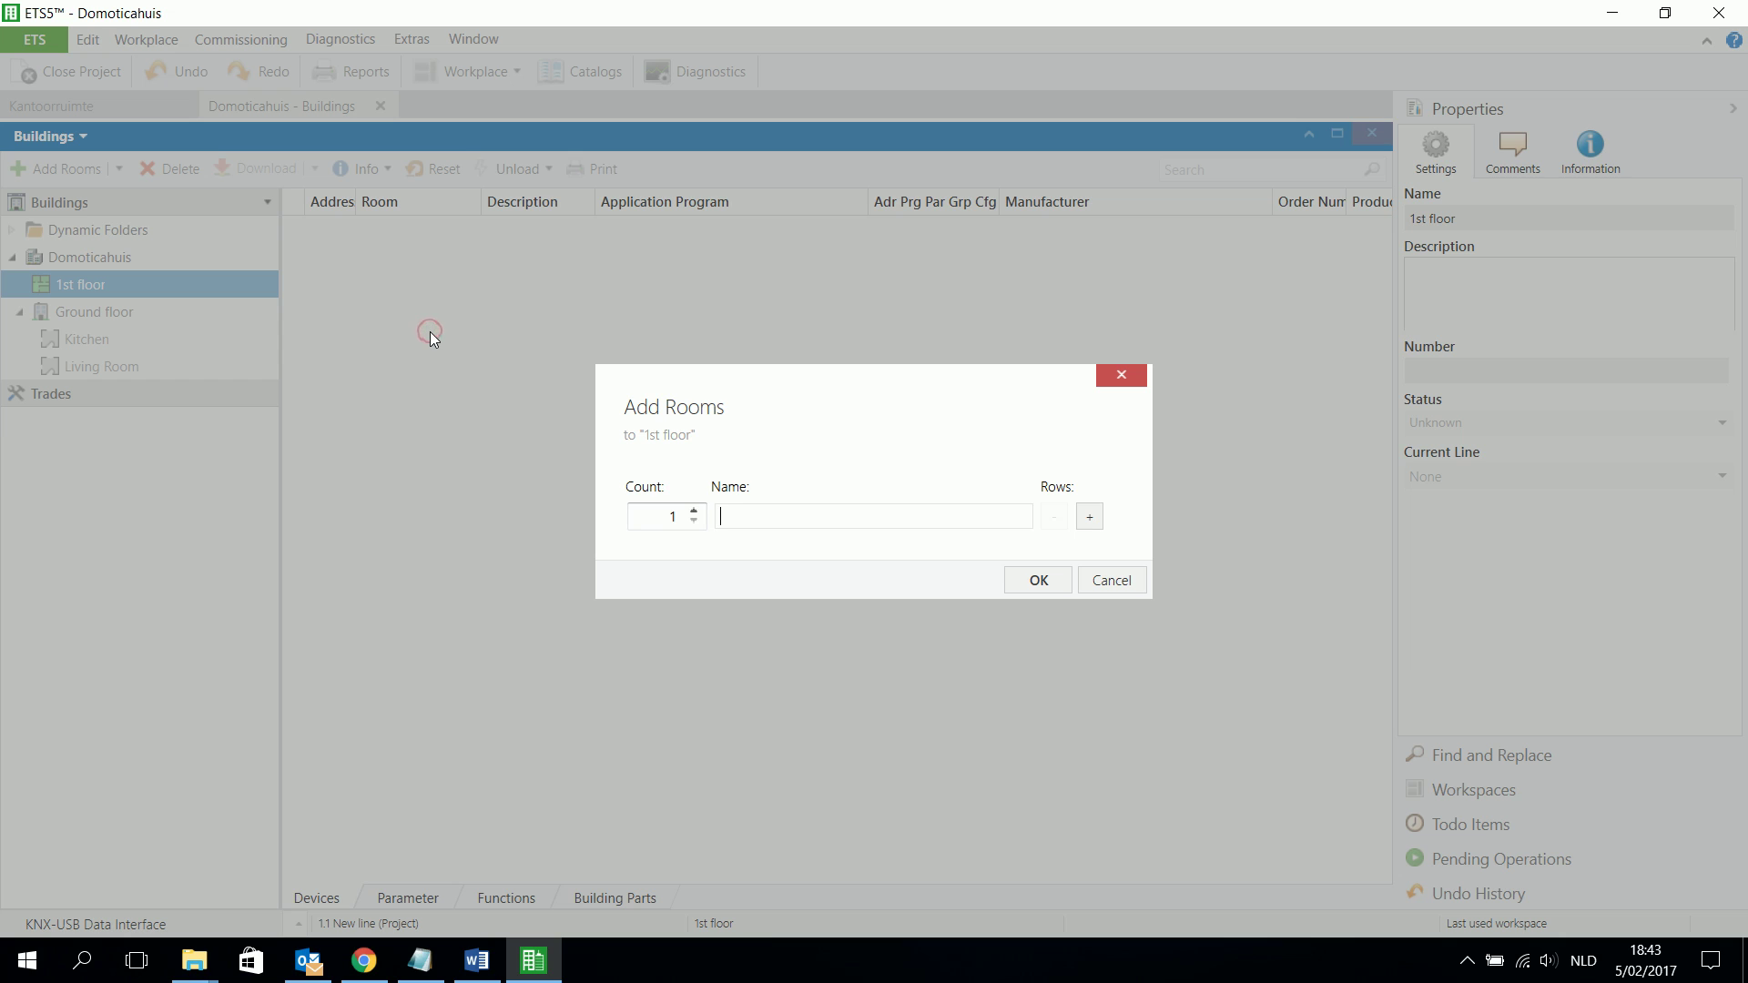
pyautogui.write('sleeping room 1')
pyautogui.press('Return')
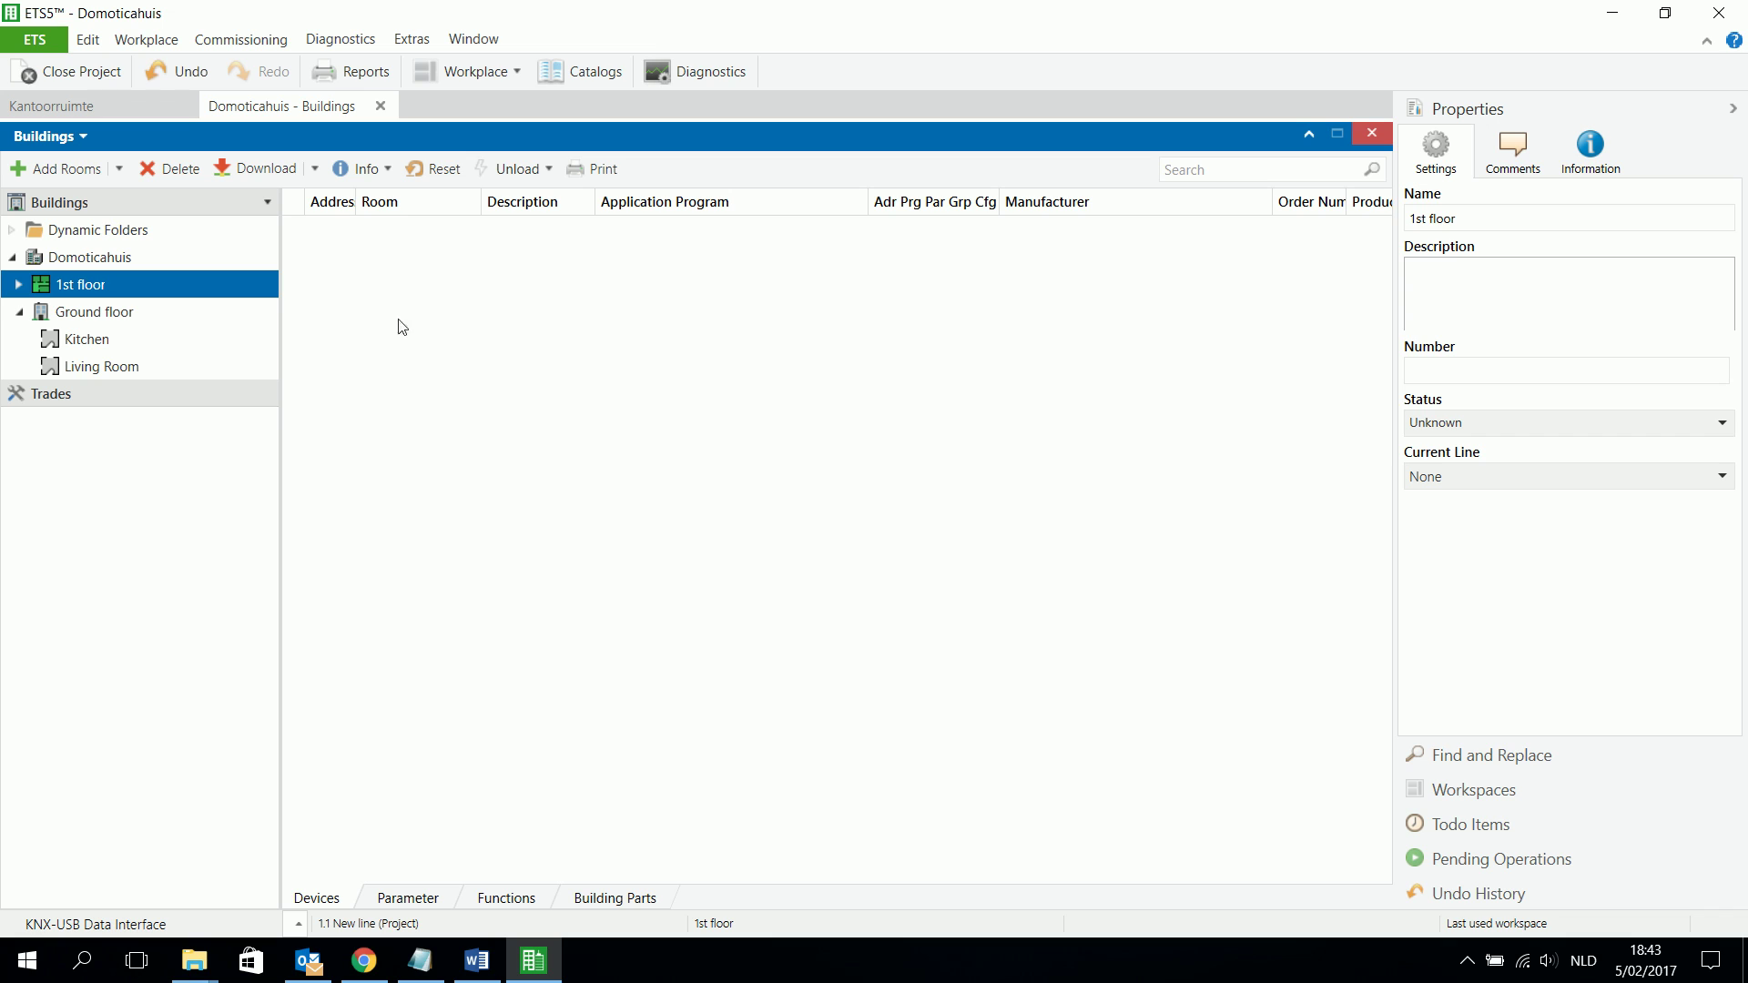
pyautogui.click(18, 288)
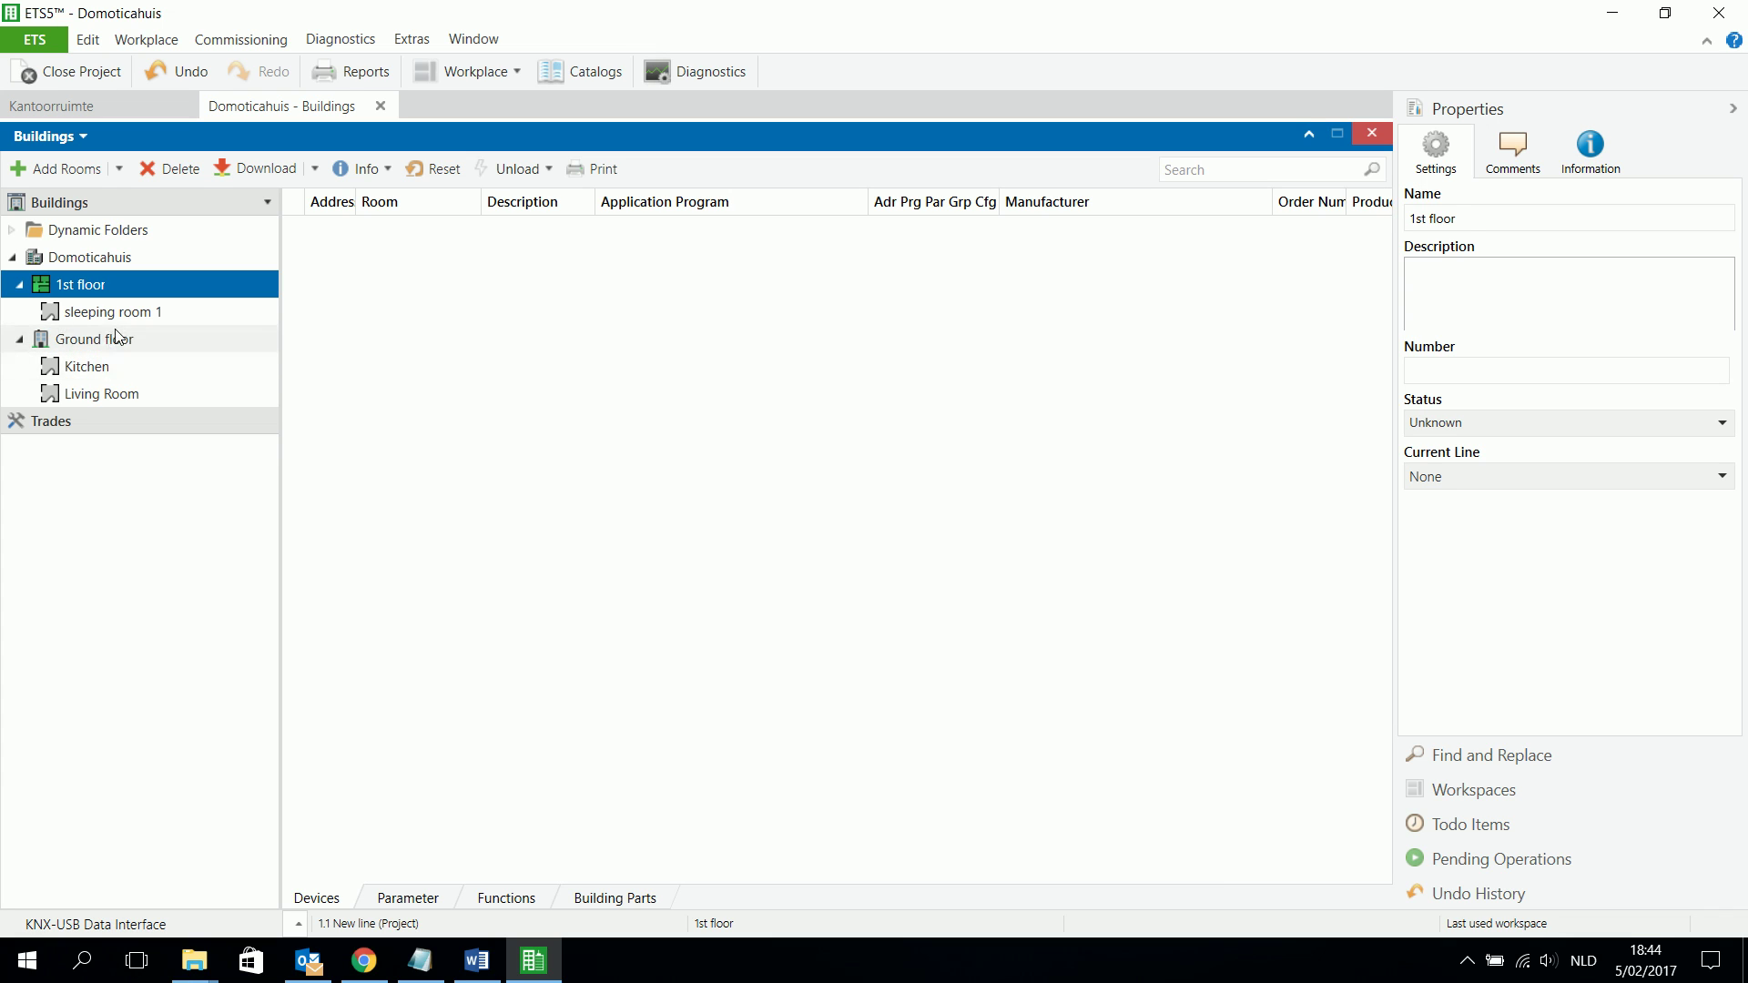
pyautogui.click(96, 346)
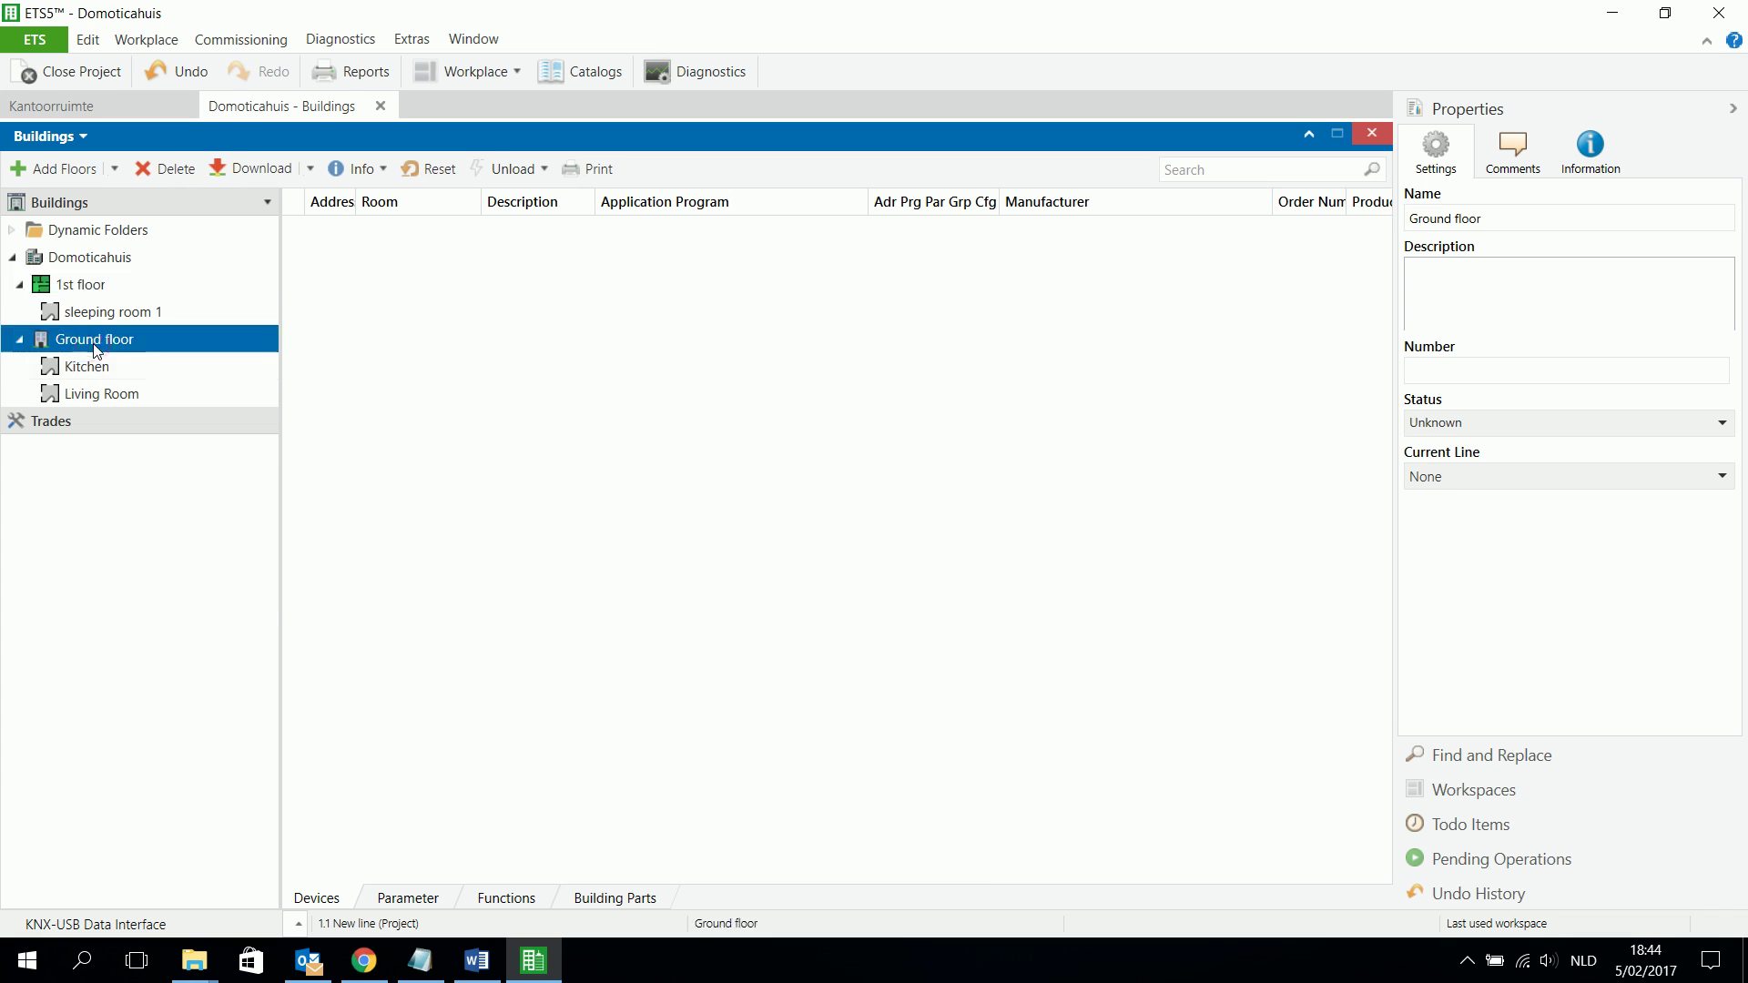
# - Add a room named Garage to the Ground floor and select it
pyautogui.rightClick(96, 351)
pyautogui.moveTo(202, 392)
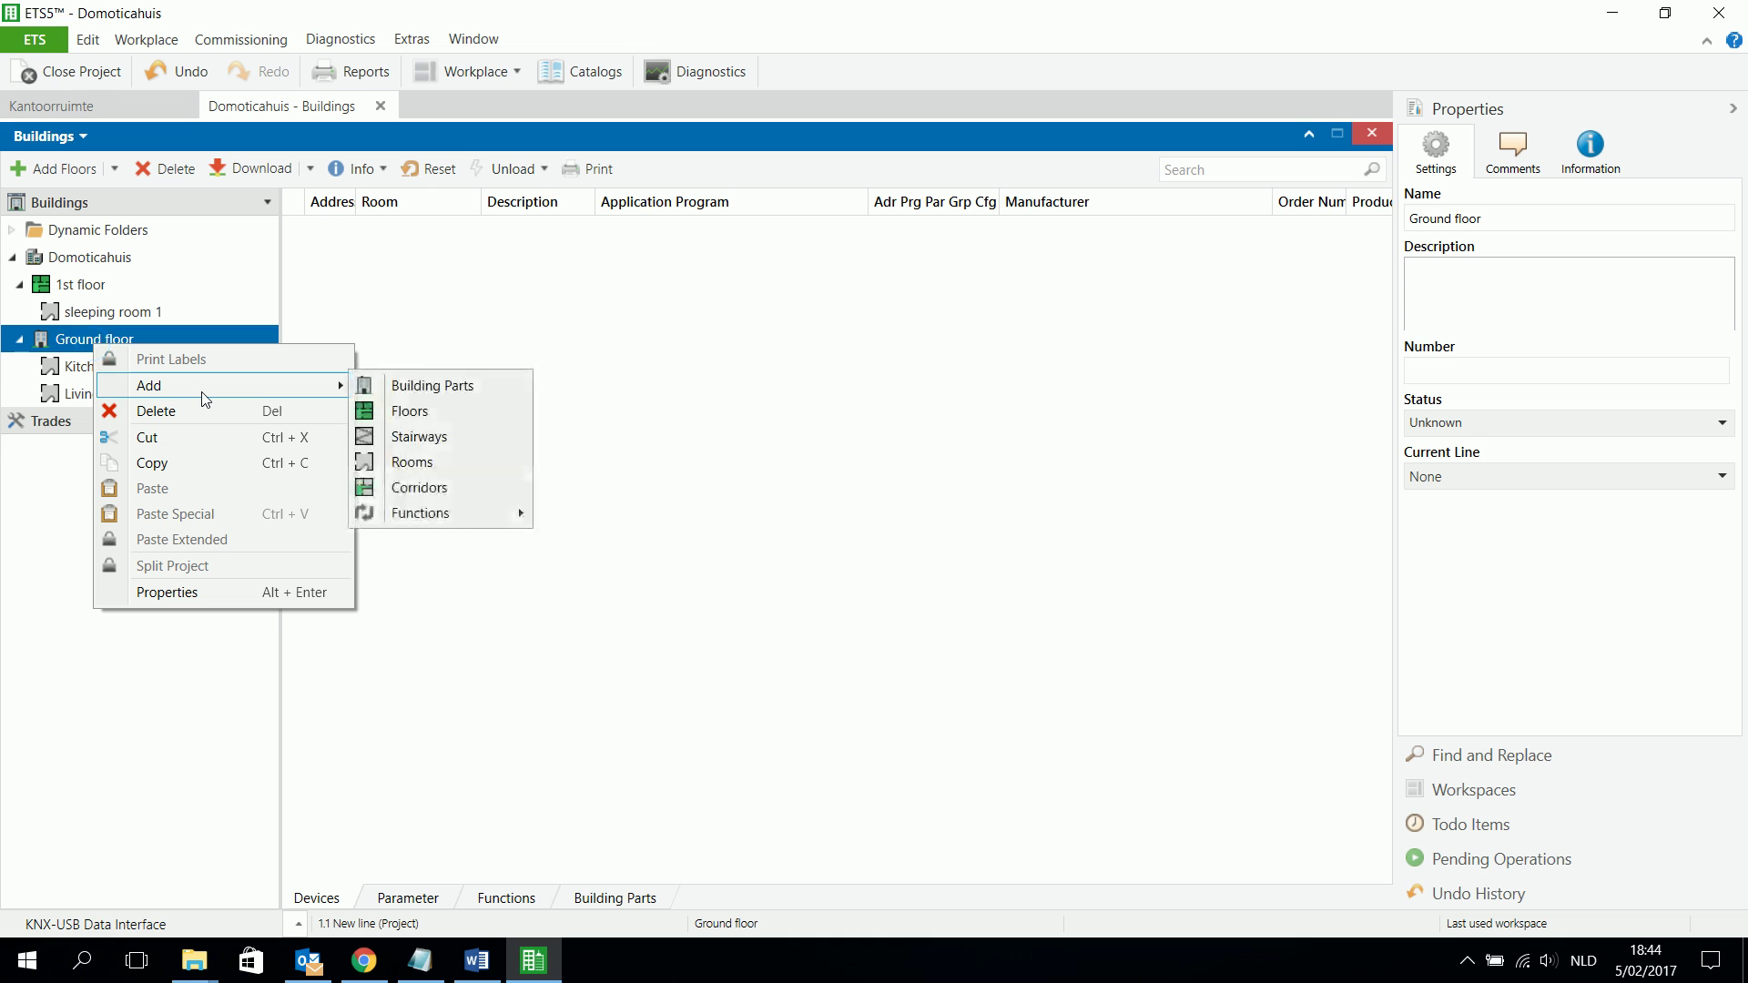
pyautogui.click(418, 461)
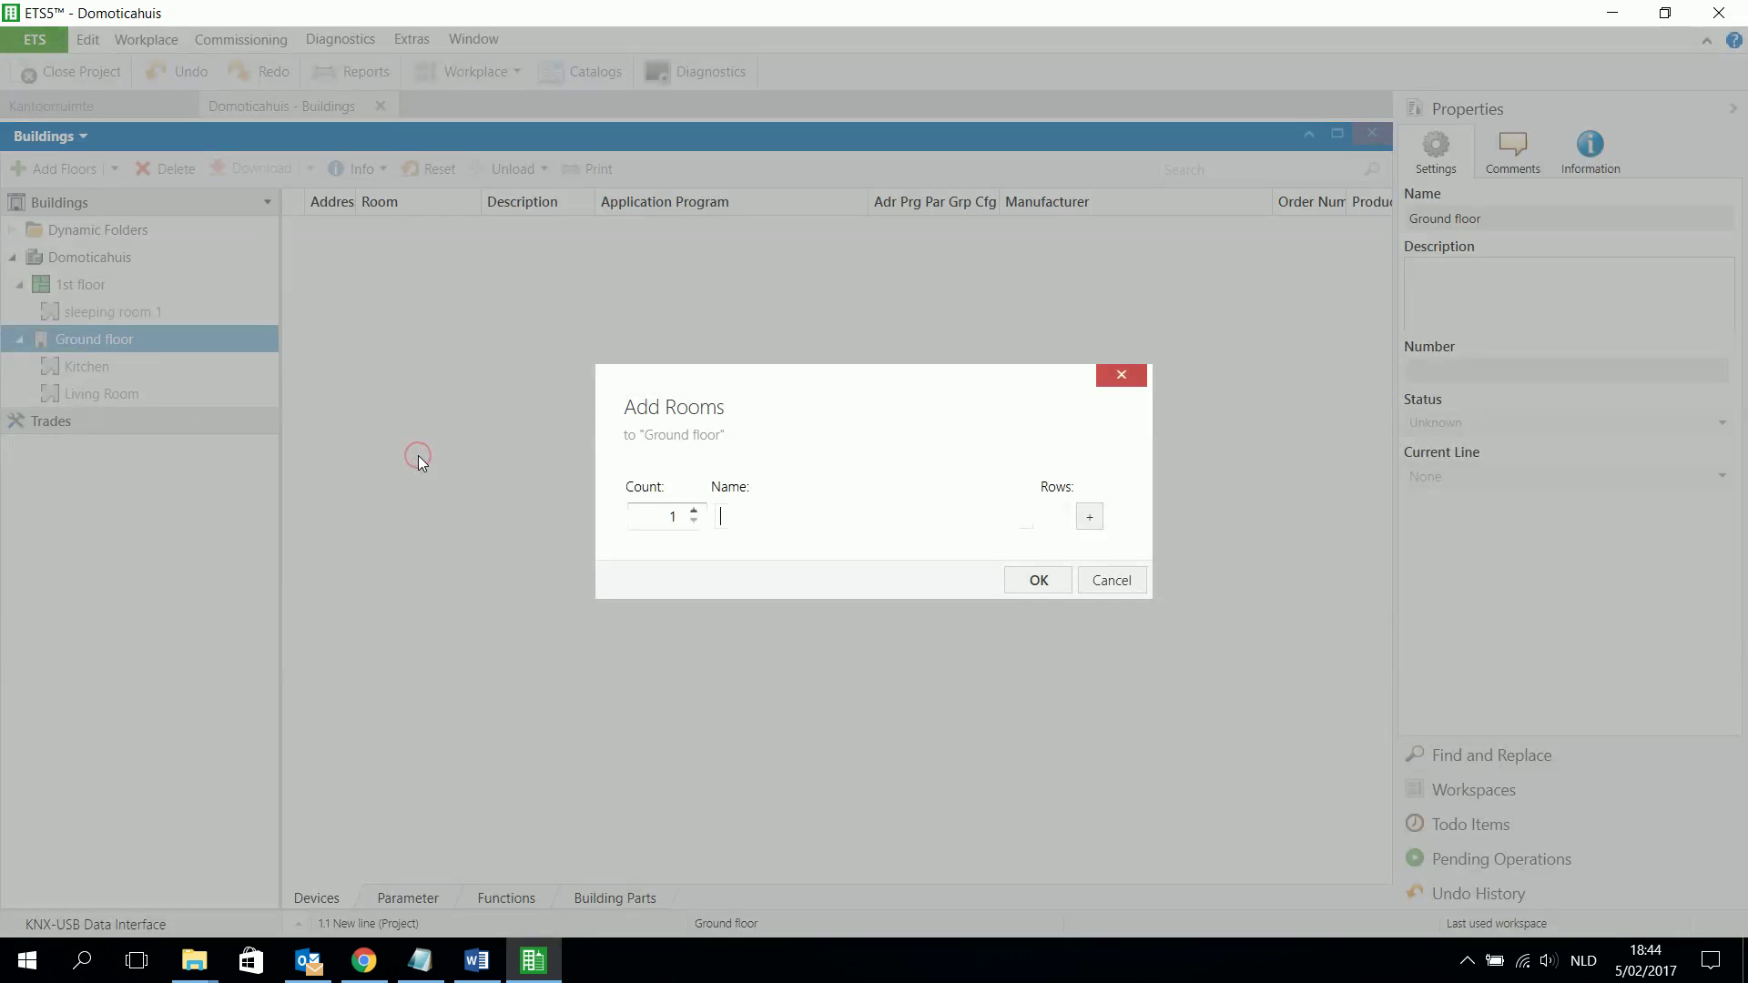
pyautogui.write('Garage')
pyautogui.press('Return')
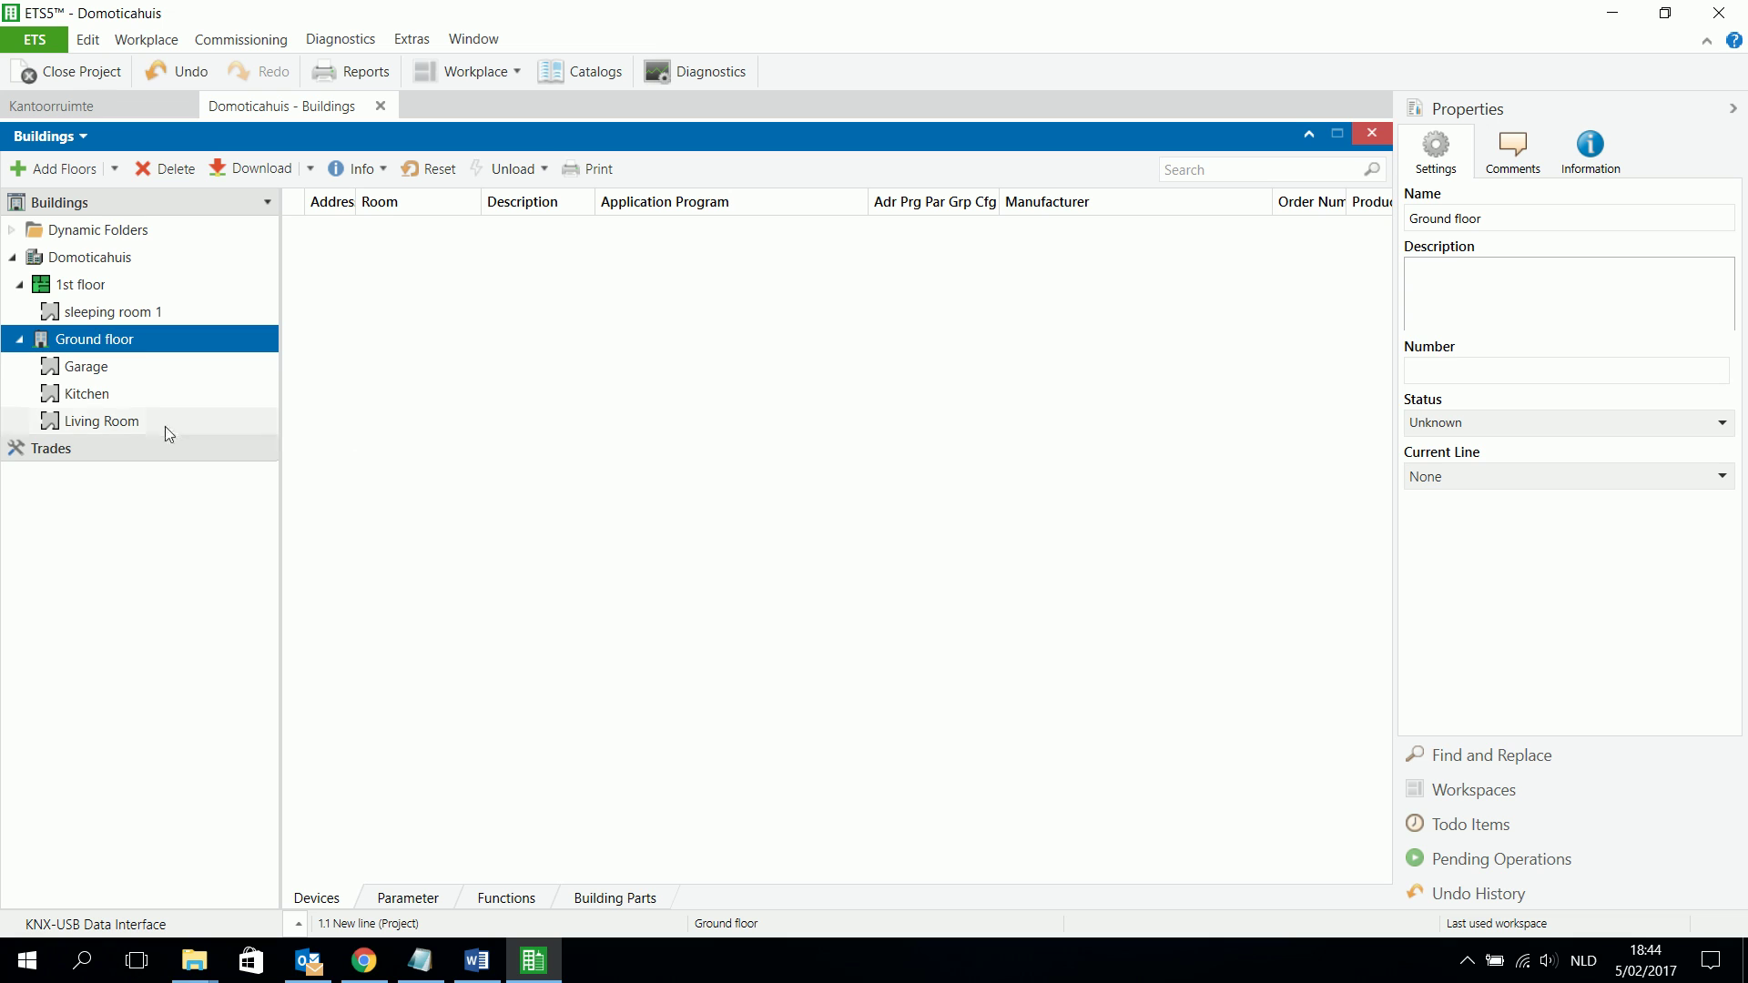
pyautogui.click(121, 372)
# - Add a cabinet named Cabinet inside the Garage and select it
pyautogui.rightClick(118, 370)
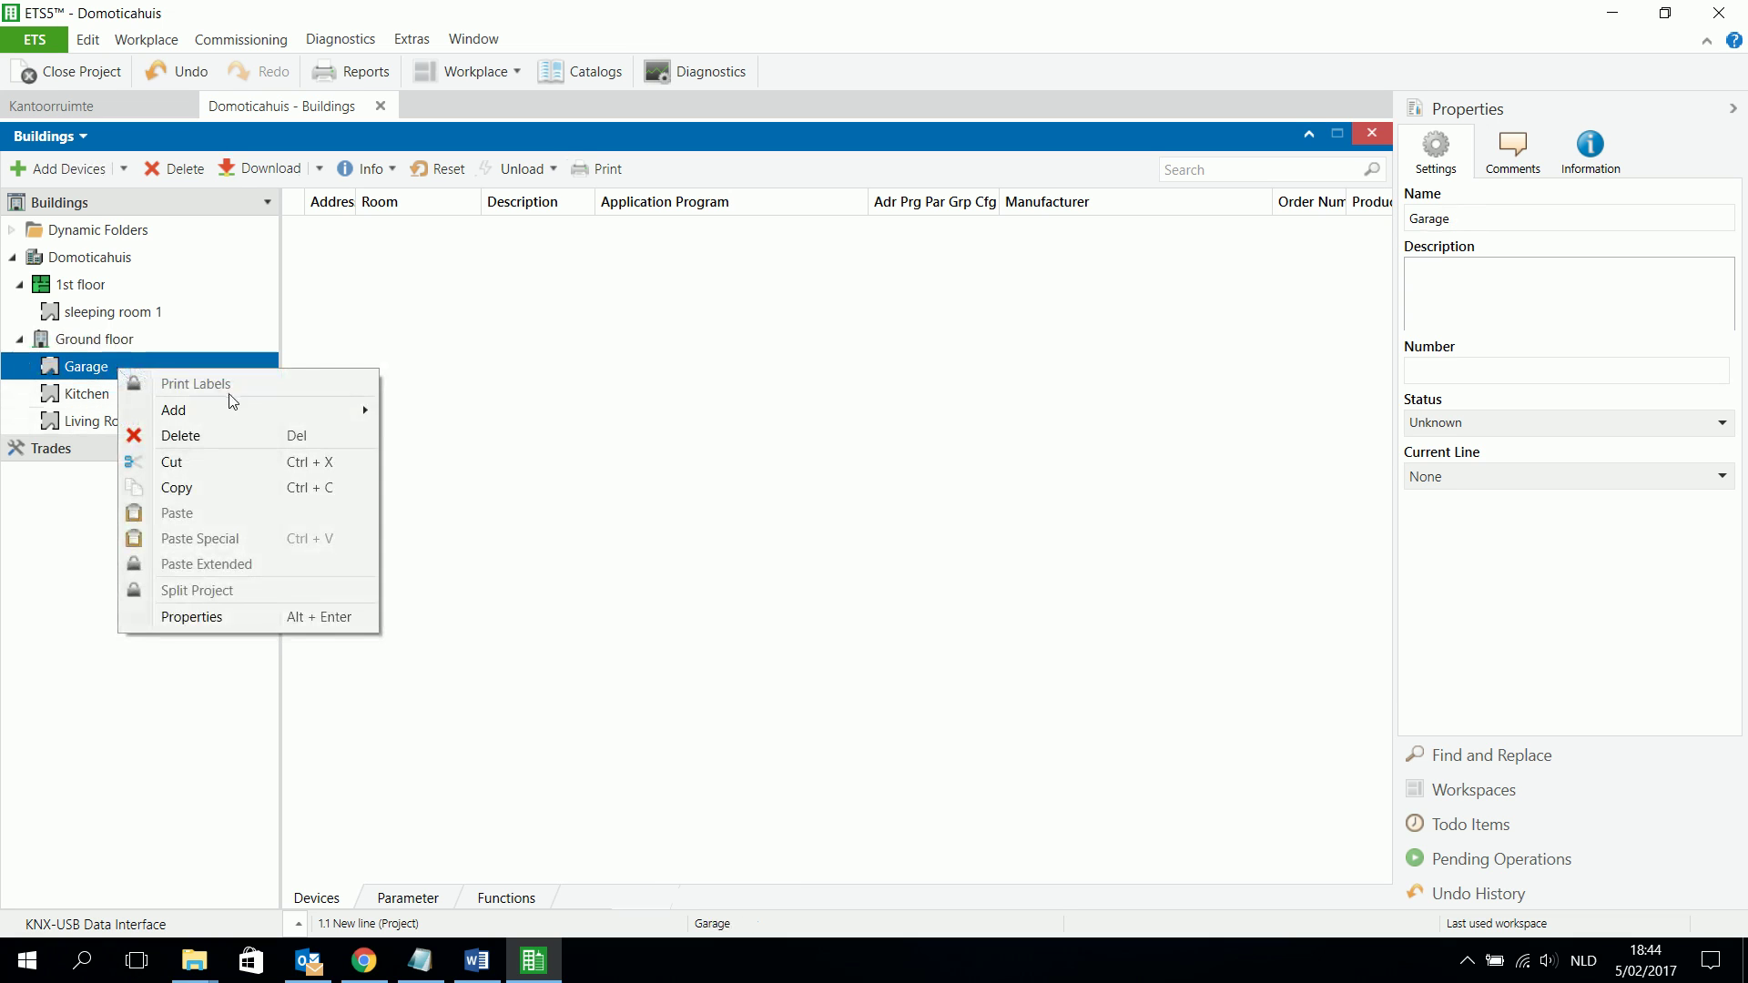
pyautogui.moveTo(263, 411)
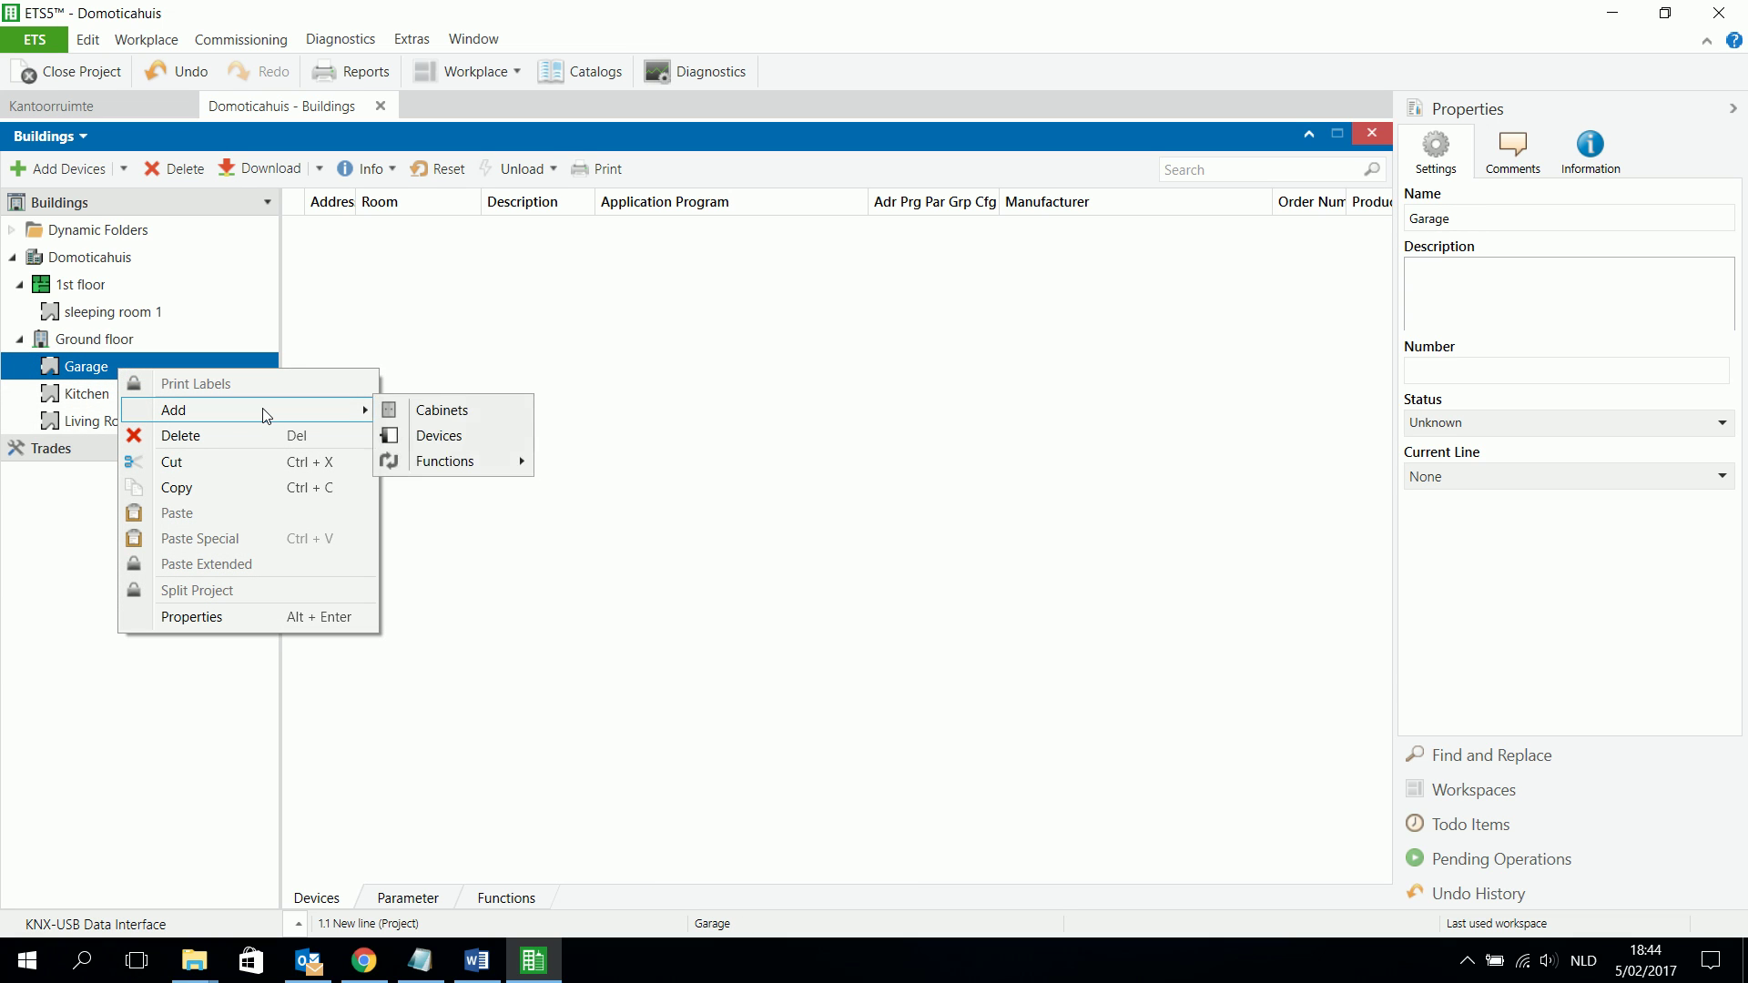
pyautogui.click(440, 412)
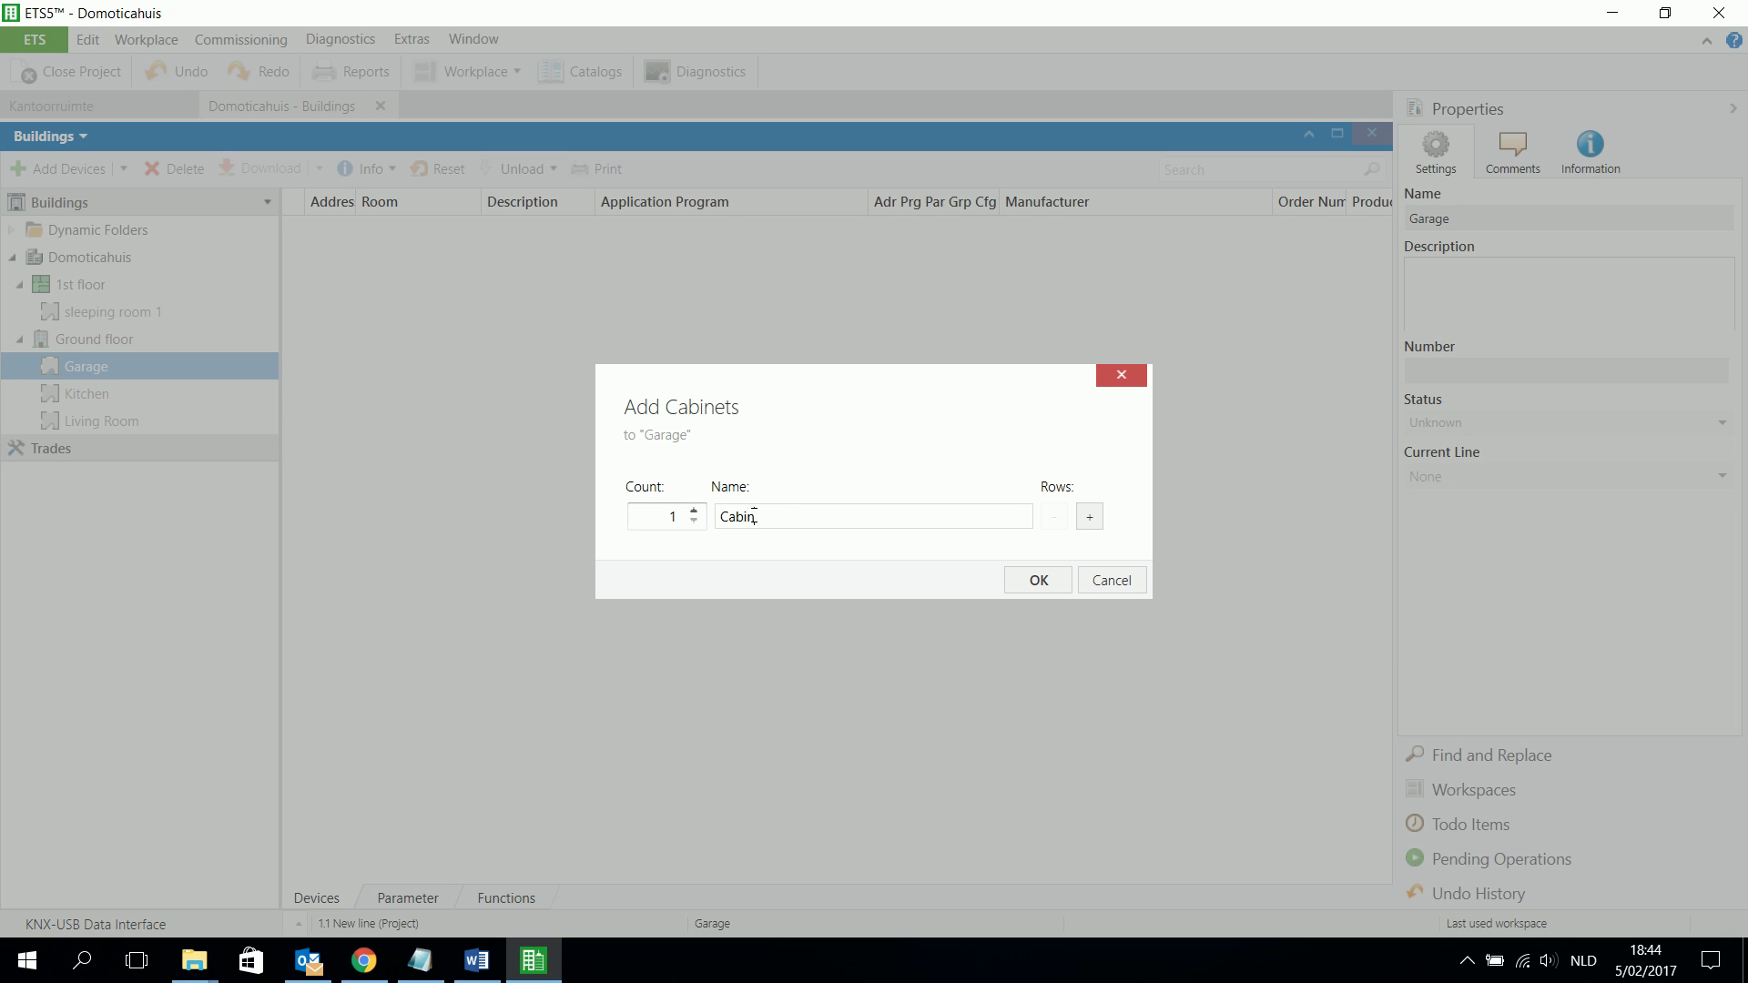
pyautogui.press('Return')
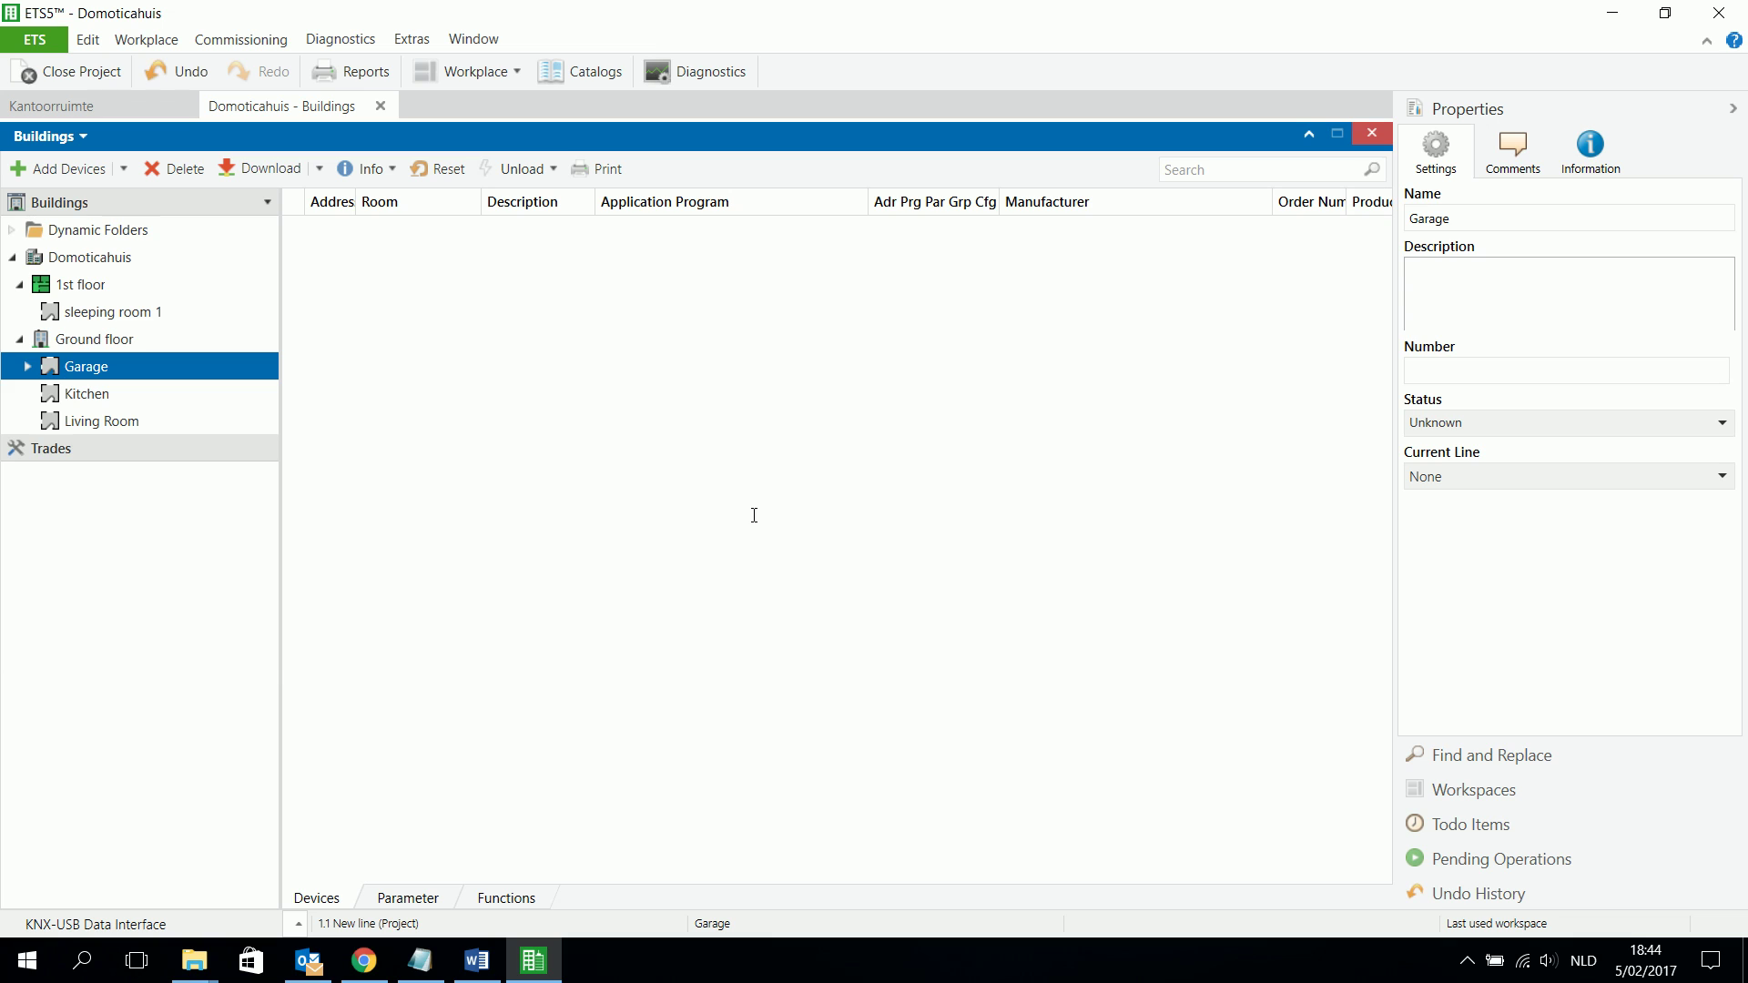
pyautogui.click(28, 366)
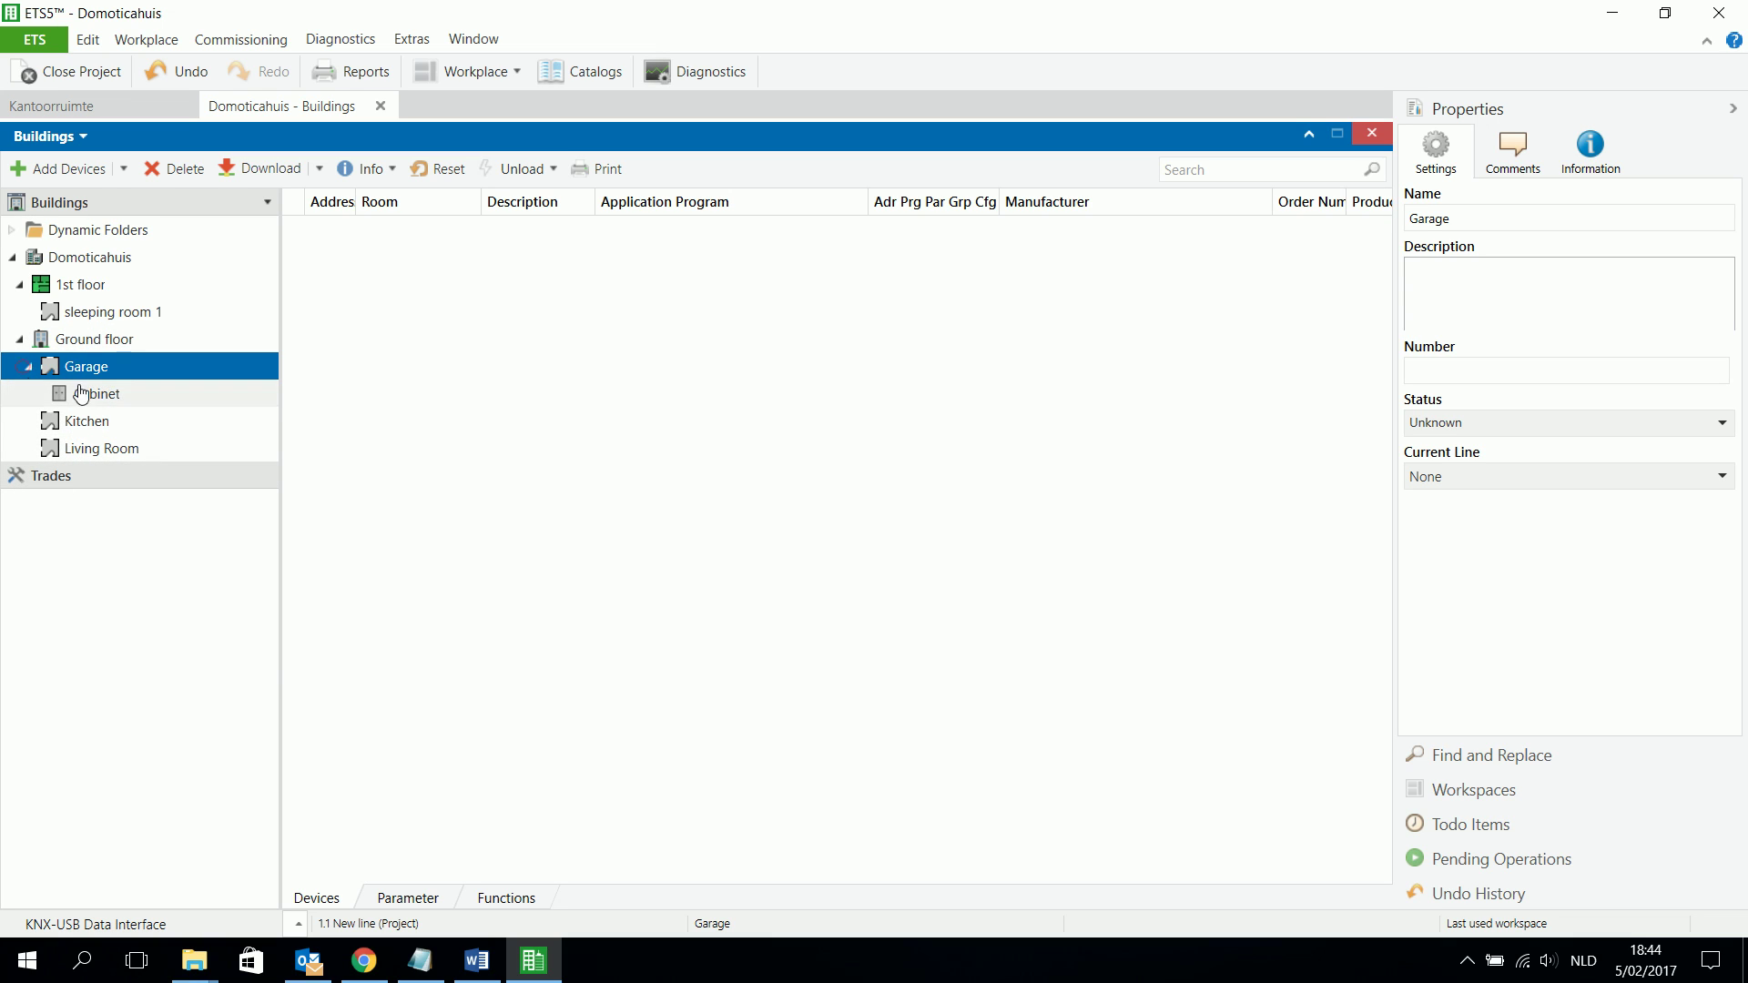
pyautogui.click(97, 394)
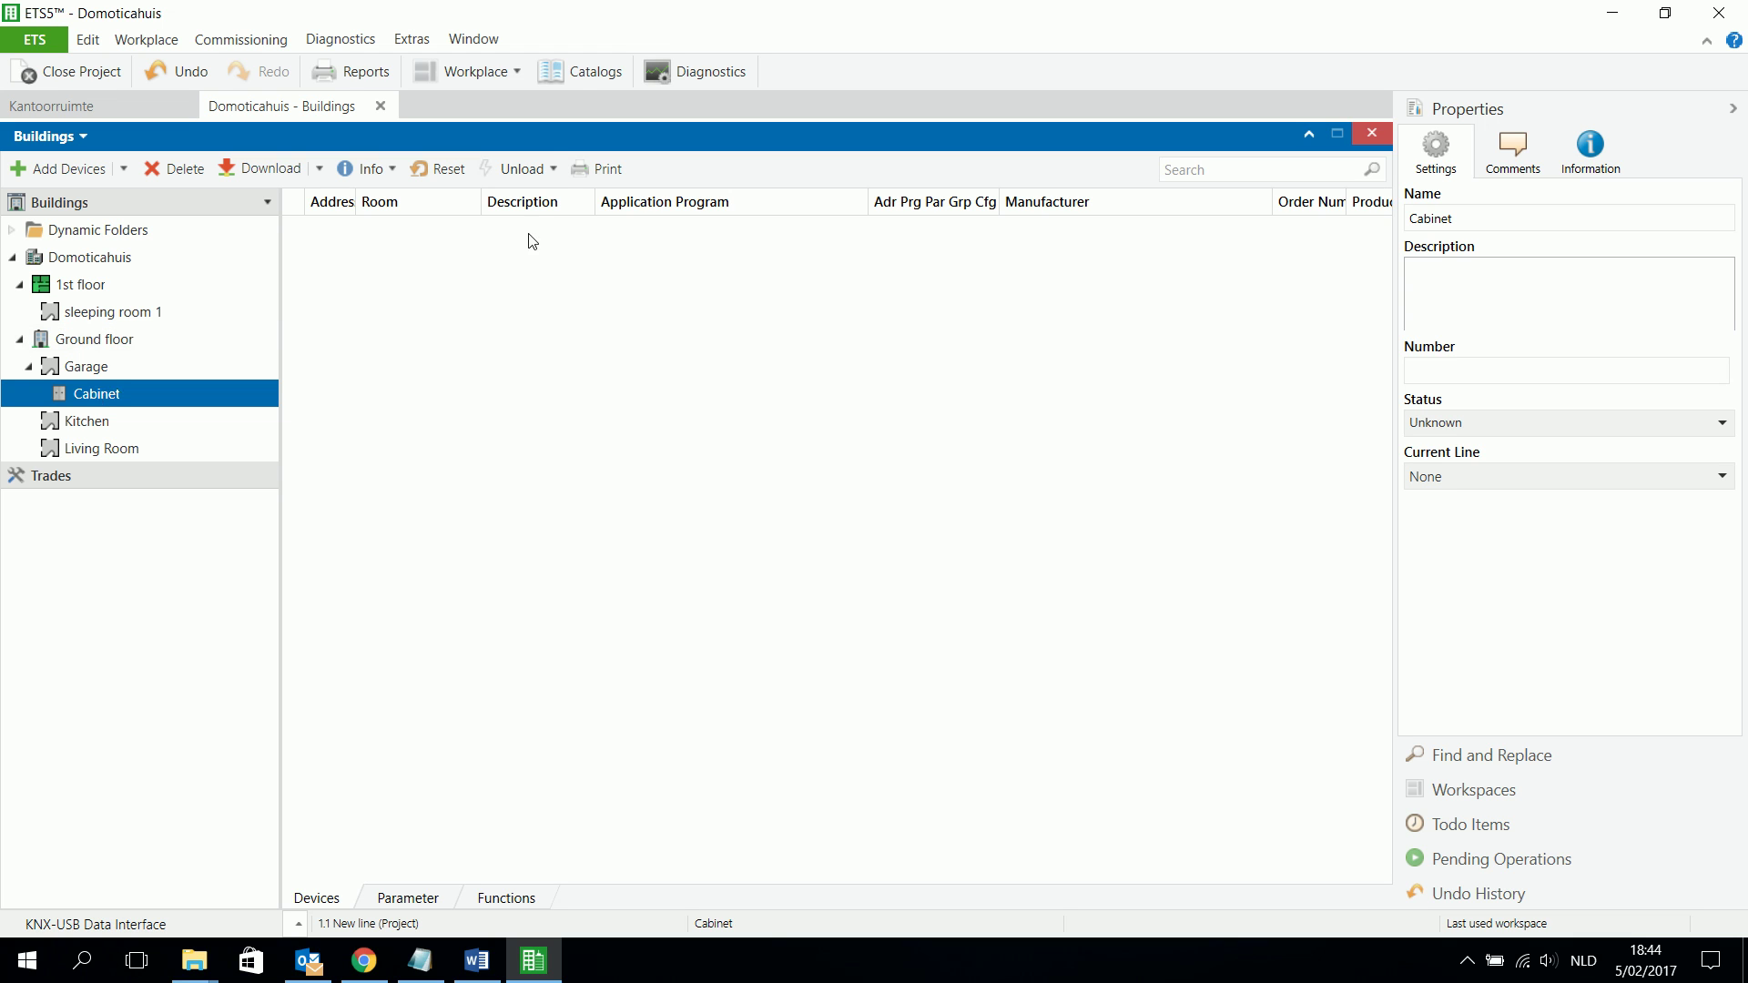
pyautogui.click(592, 76)
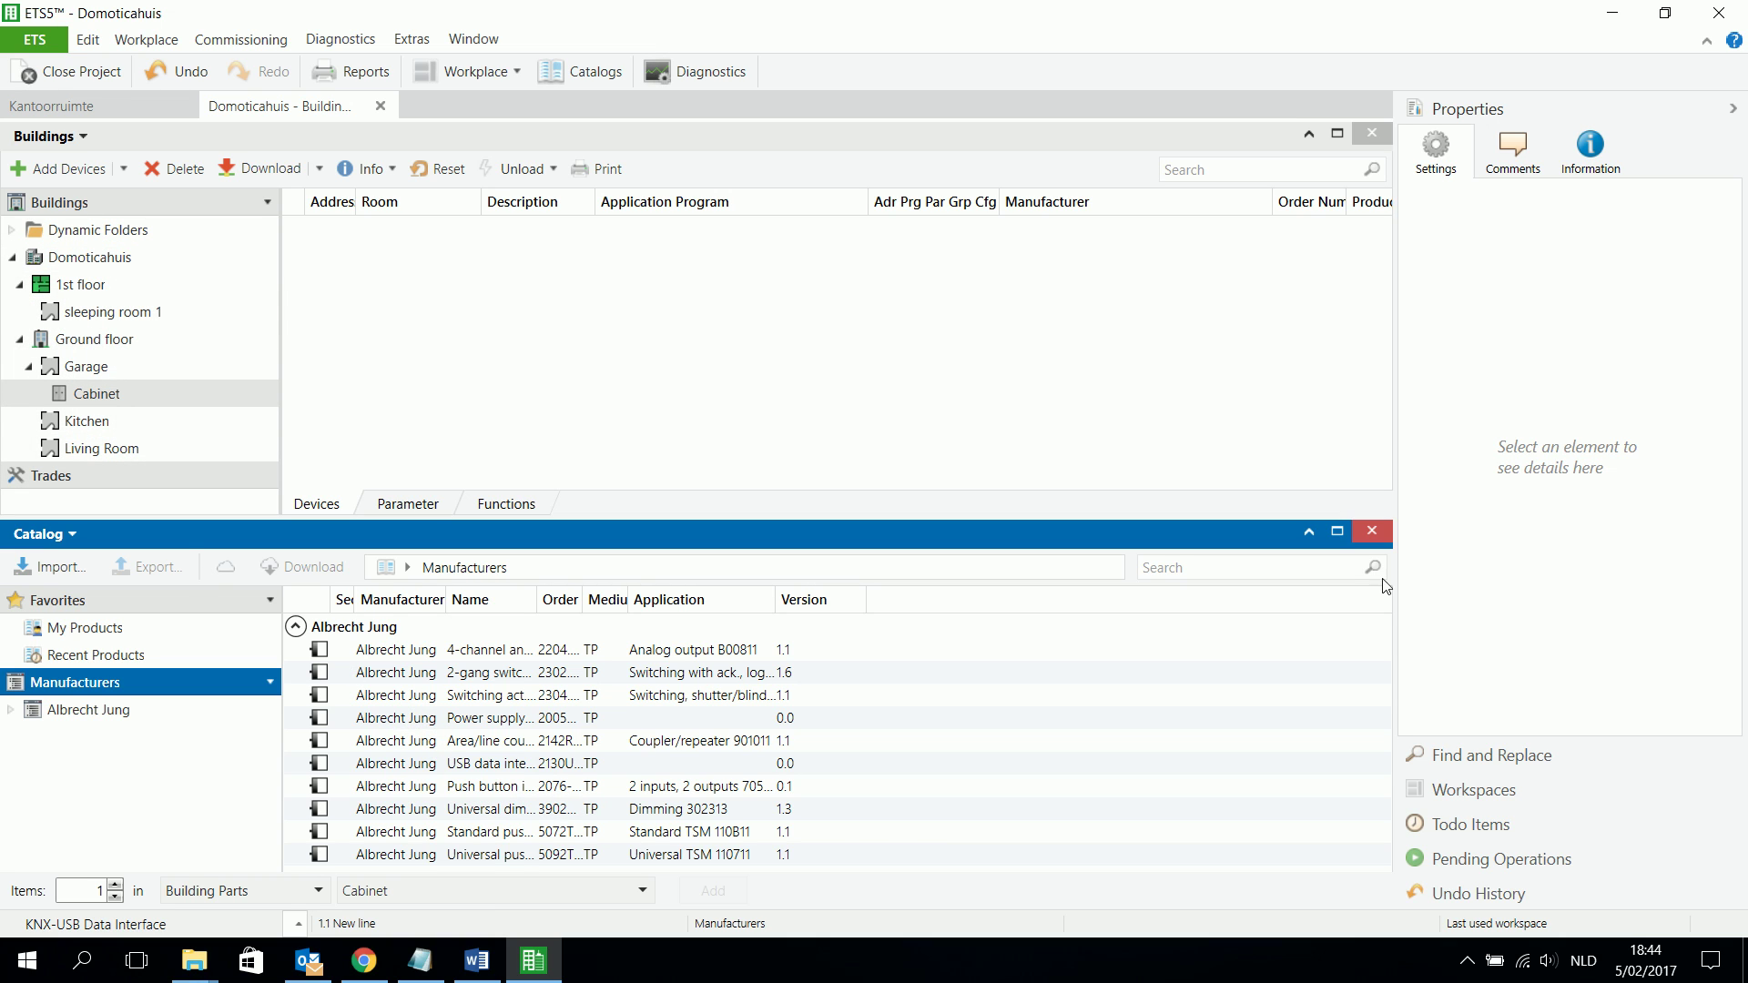
pyautogui.click(1380, 533)
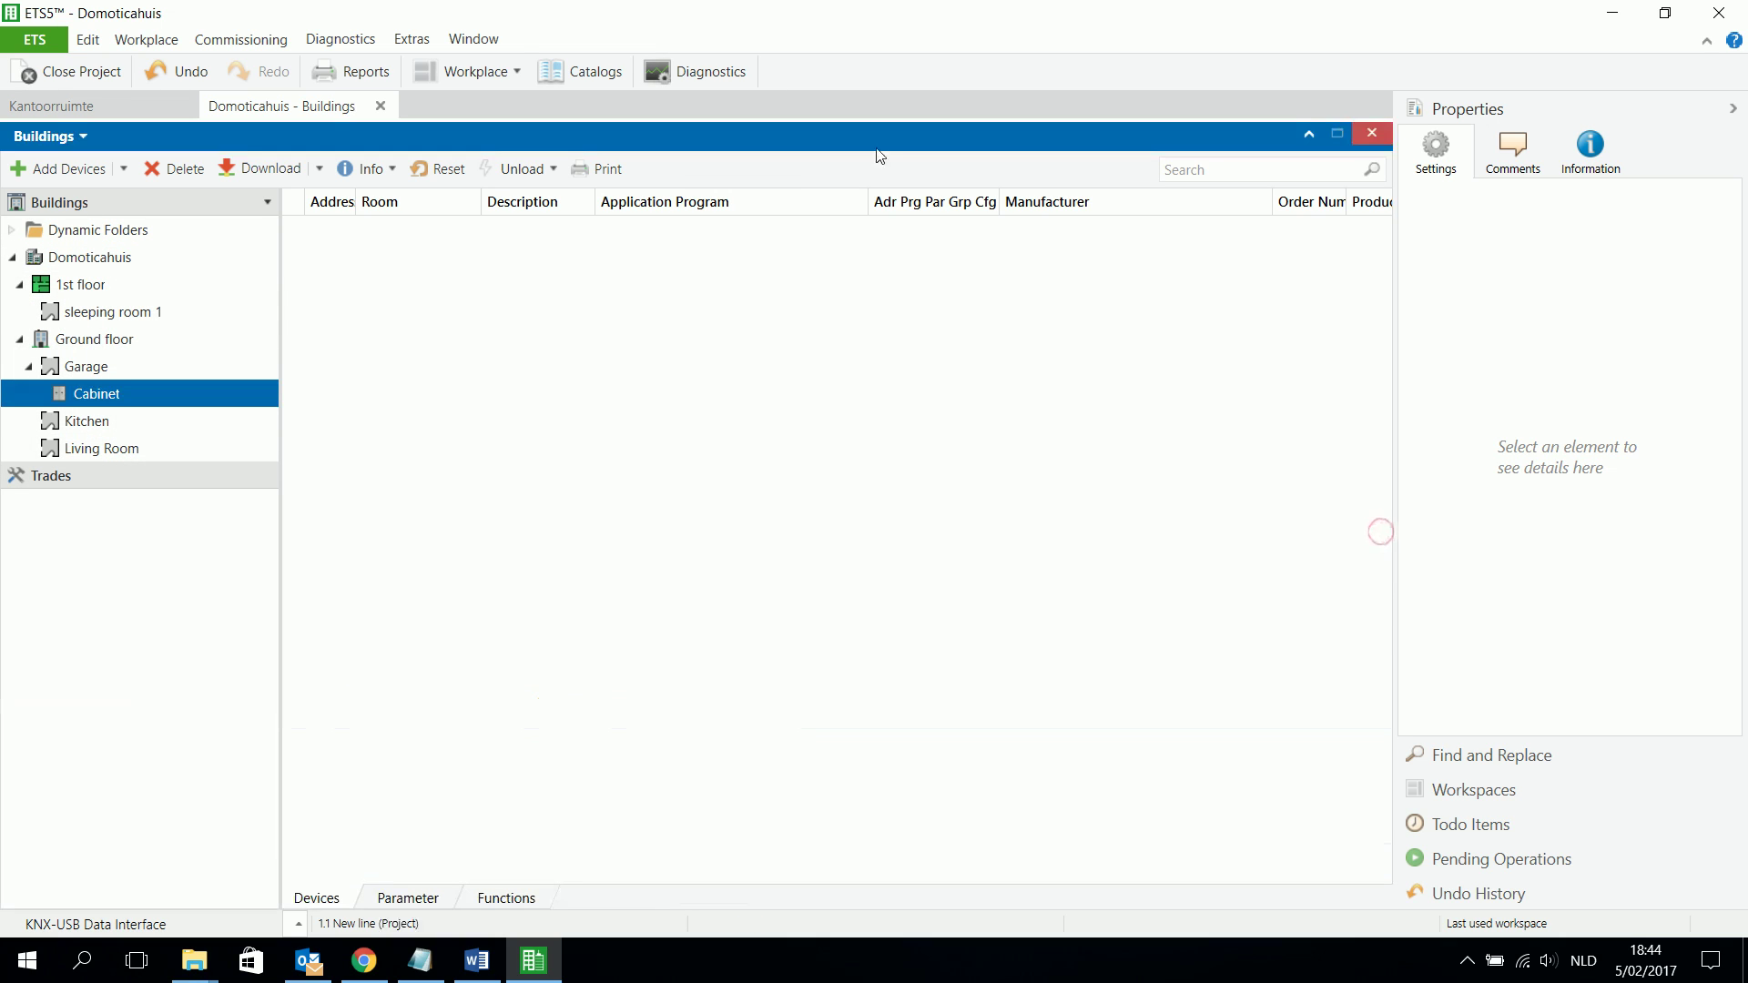
# - Open a Topology panel below Buildings, expand area 1 New area and select line 1.1 New line
pyautogui.click(510, 79)
pyautogui.moveTo(555, 162)
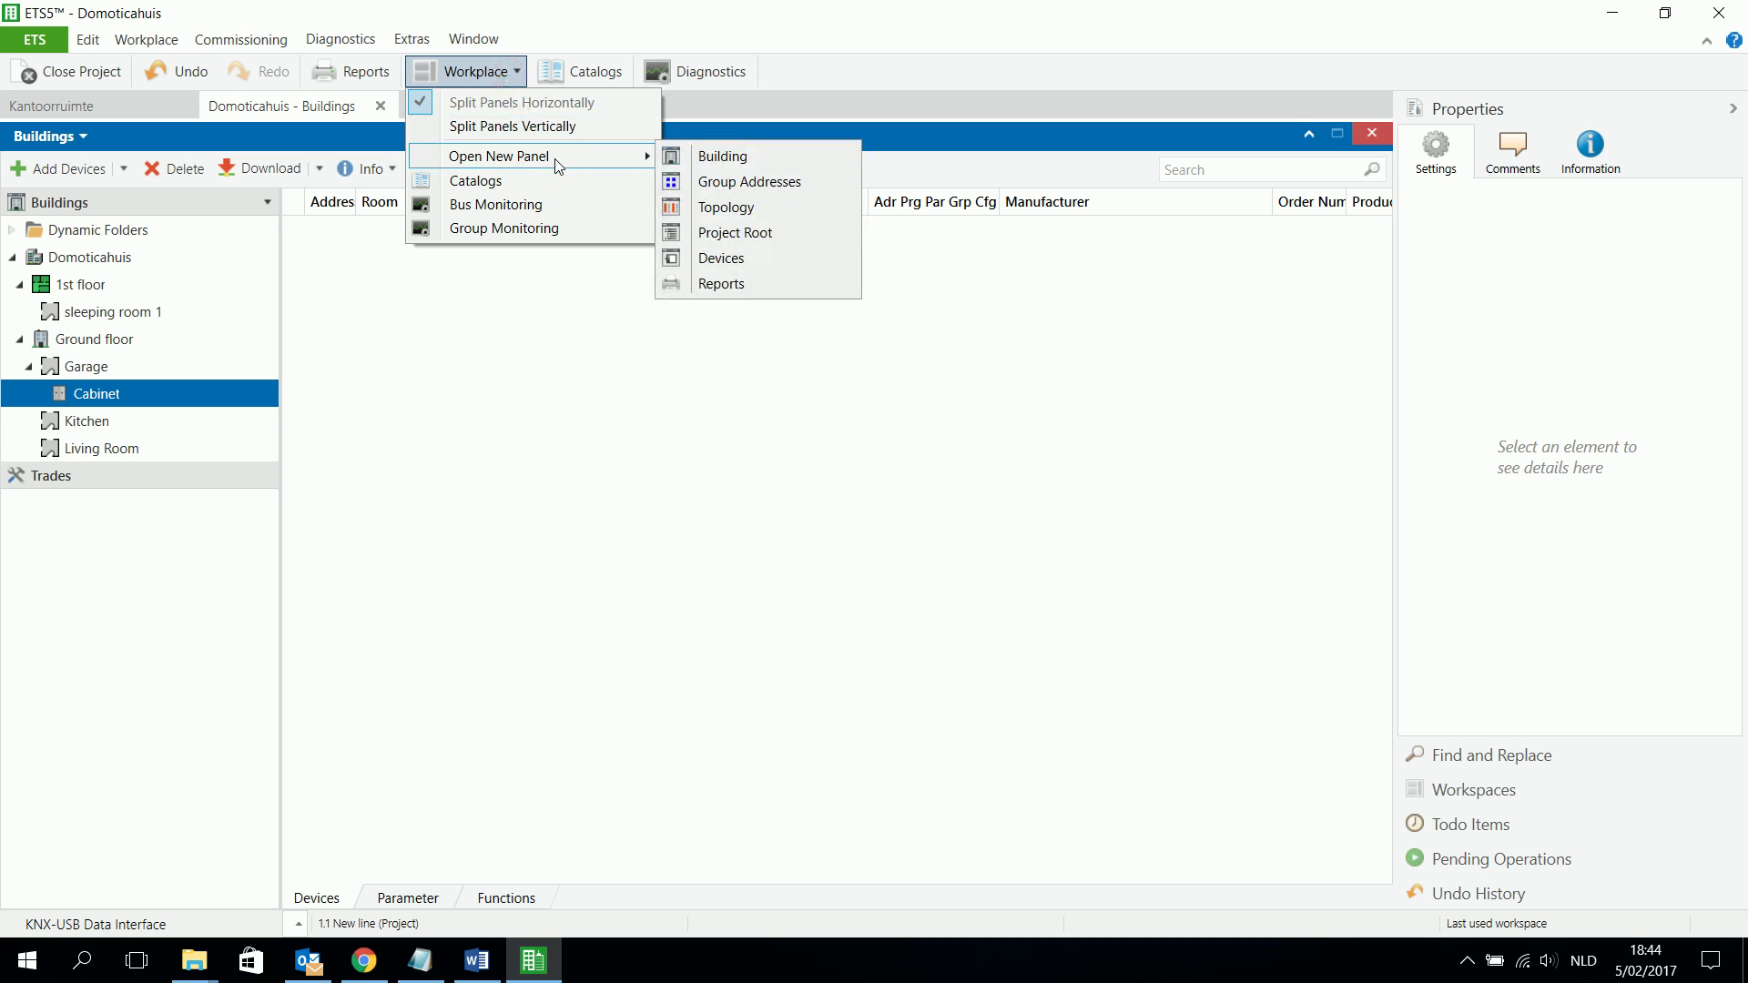
pyautogui.click(707, 212)
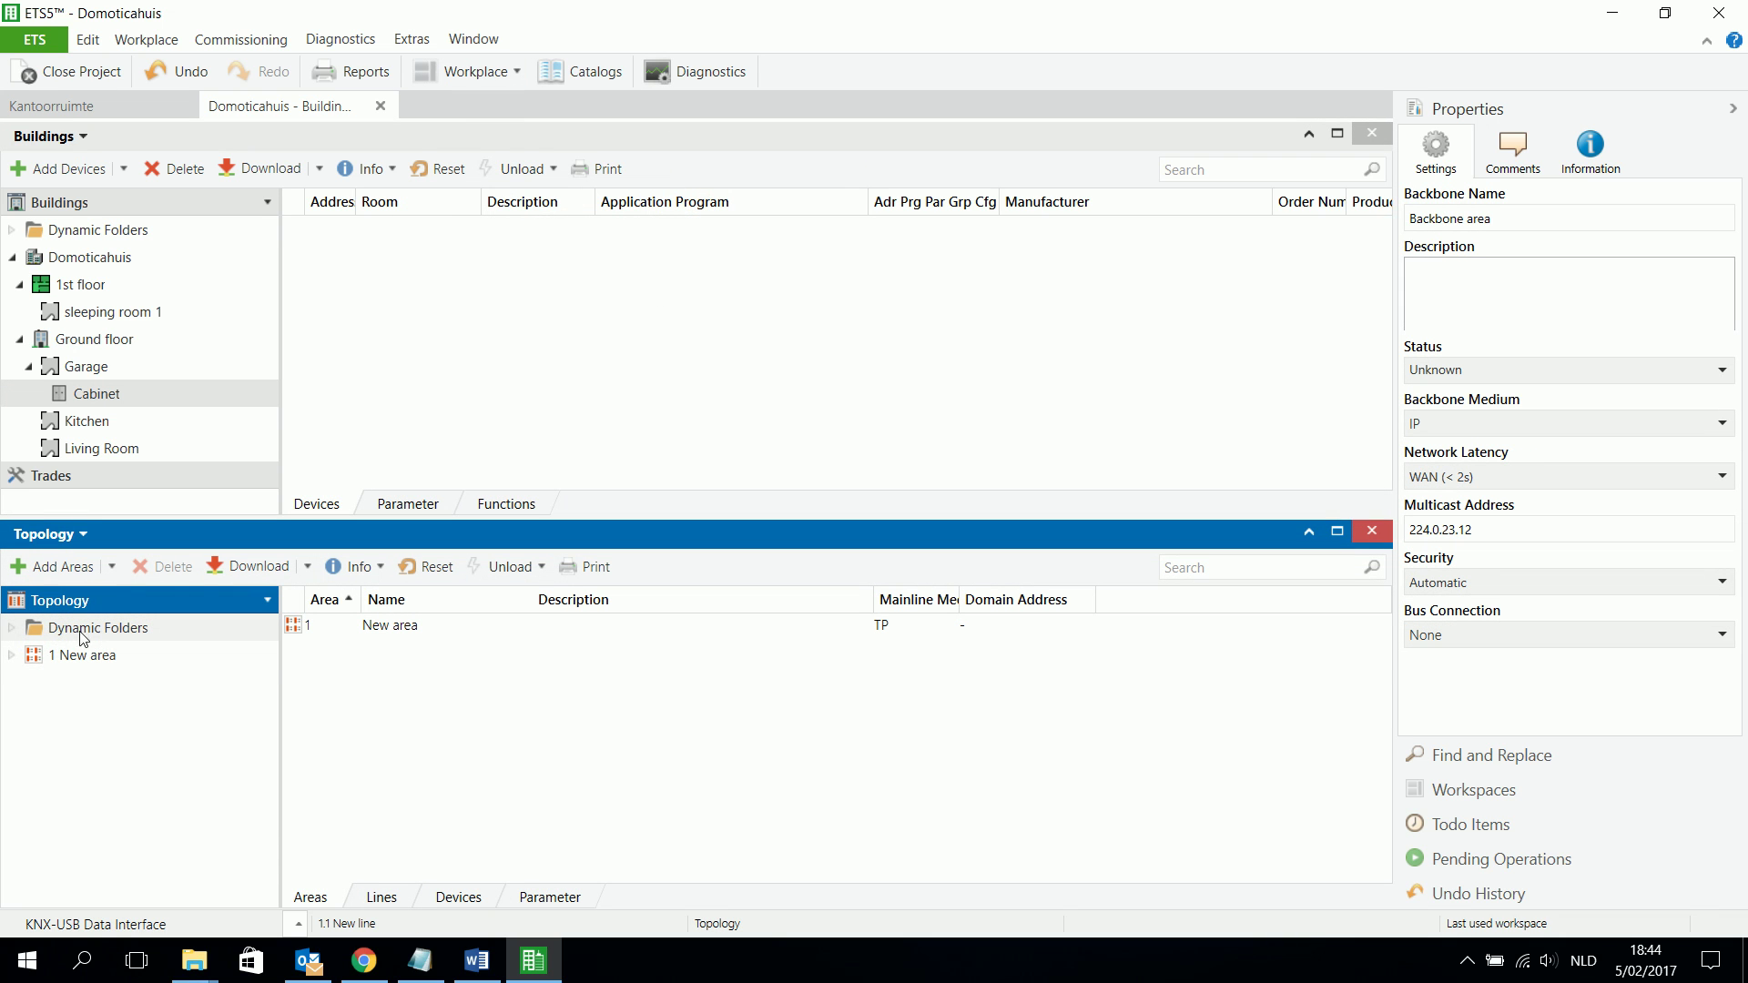
pyautogui.click(14, 659)
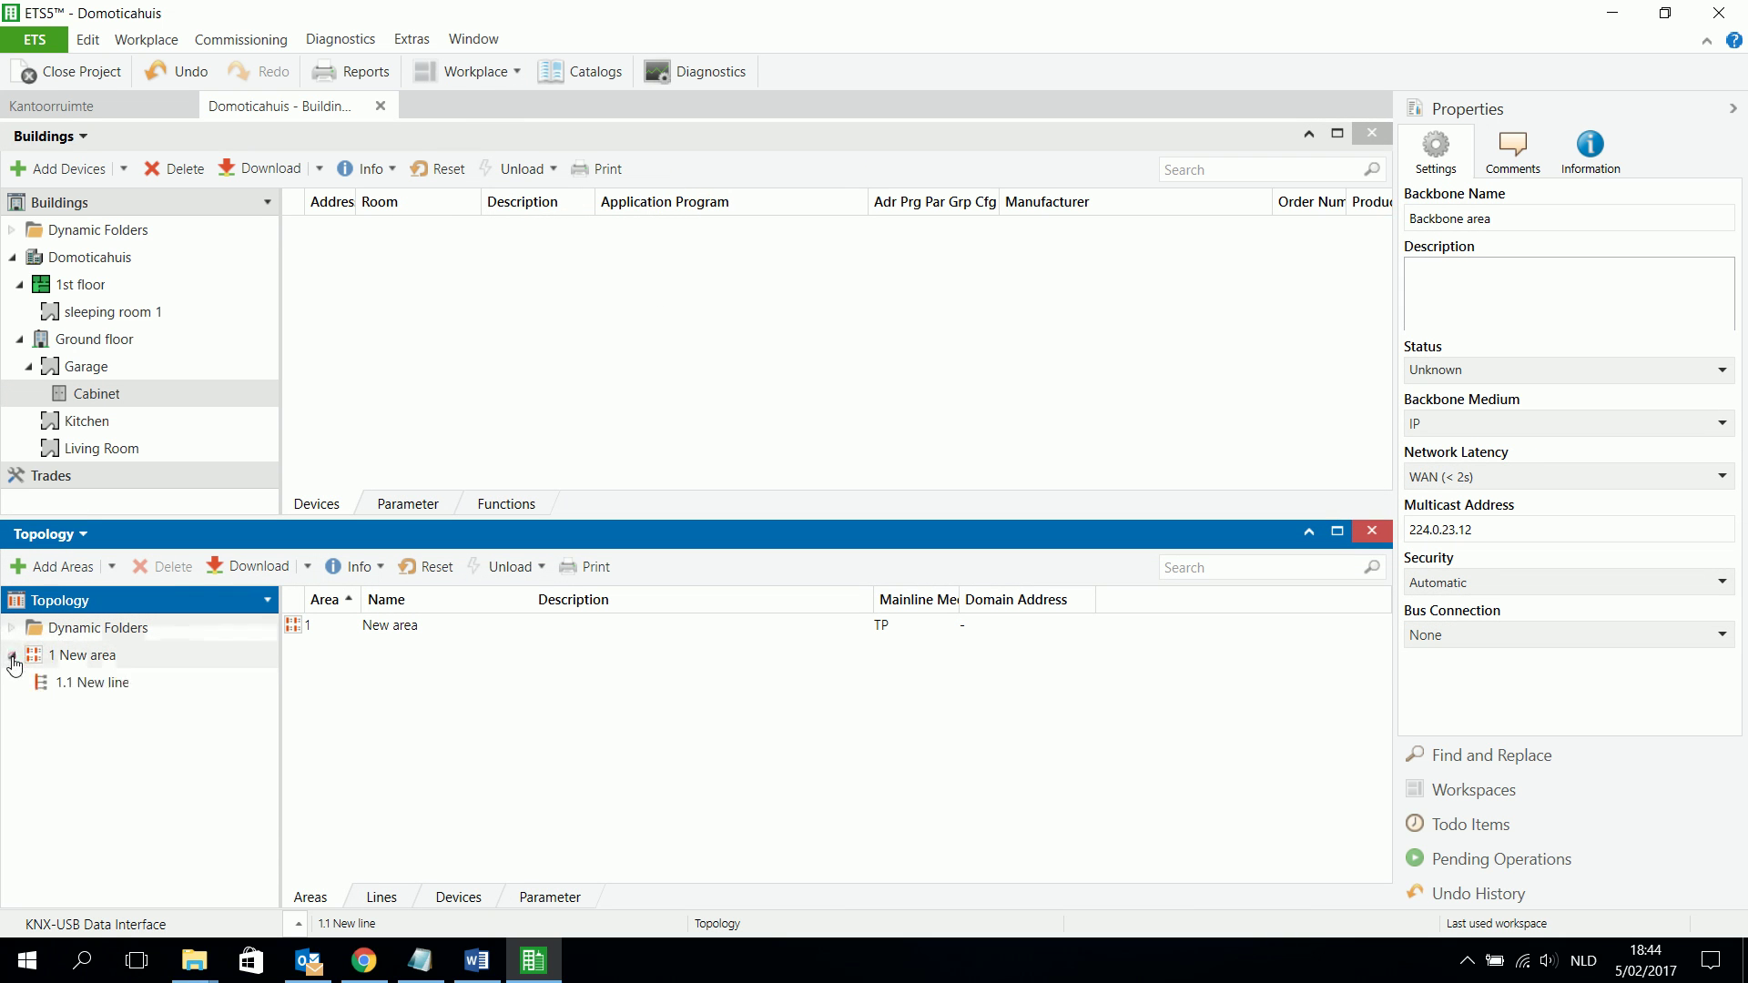
pyautogui.click(64, 684)
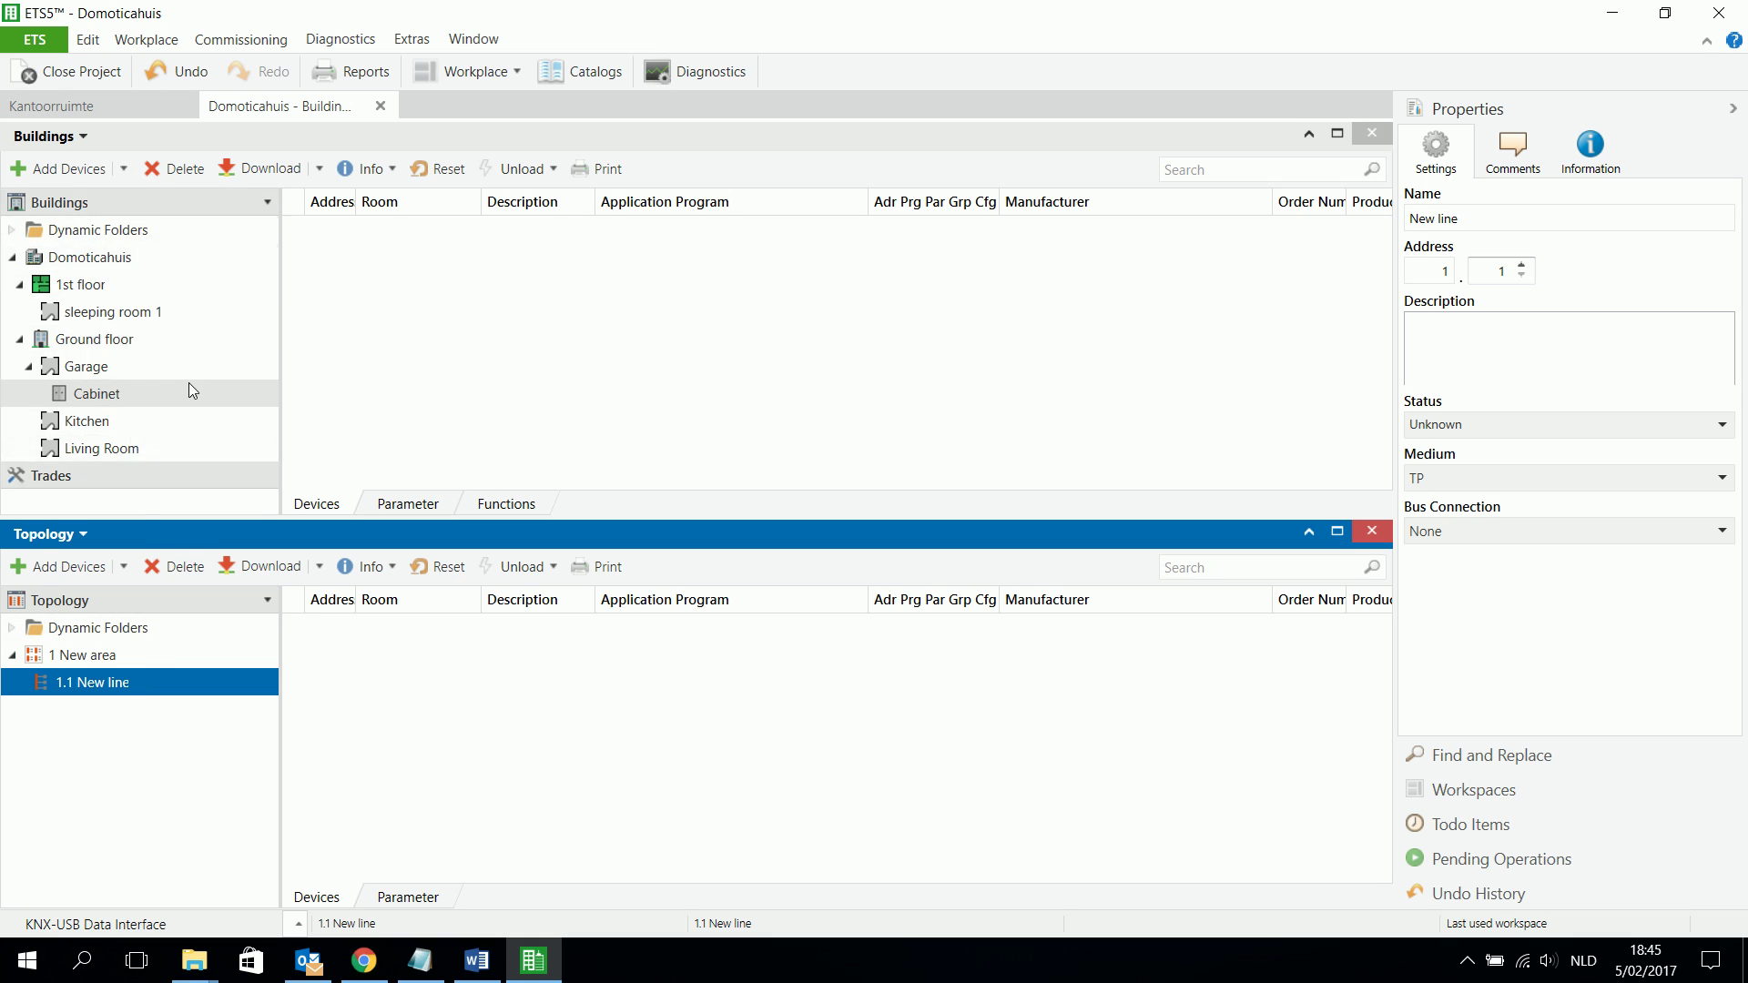
# - Close the topology view and drag the 320 mA power supply from the catalog into the Cabinet
pyautogui.click(1371, 532)
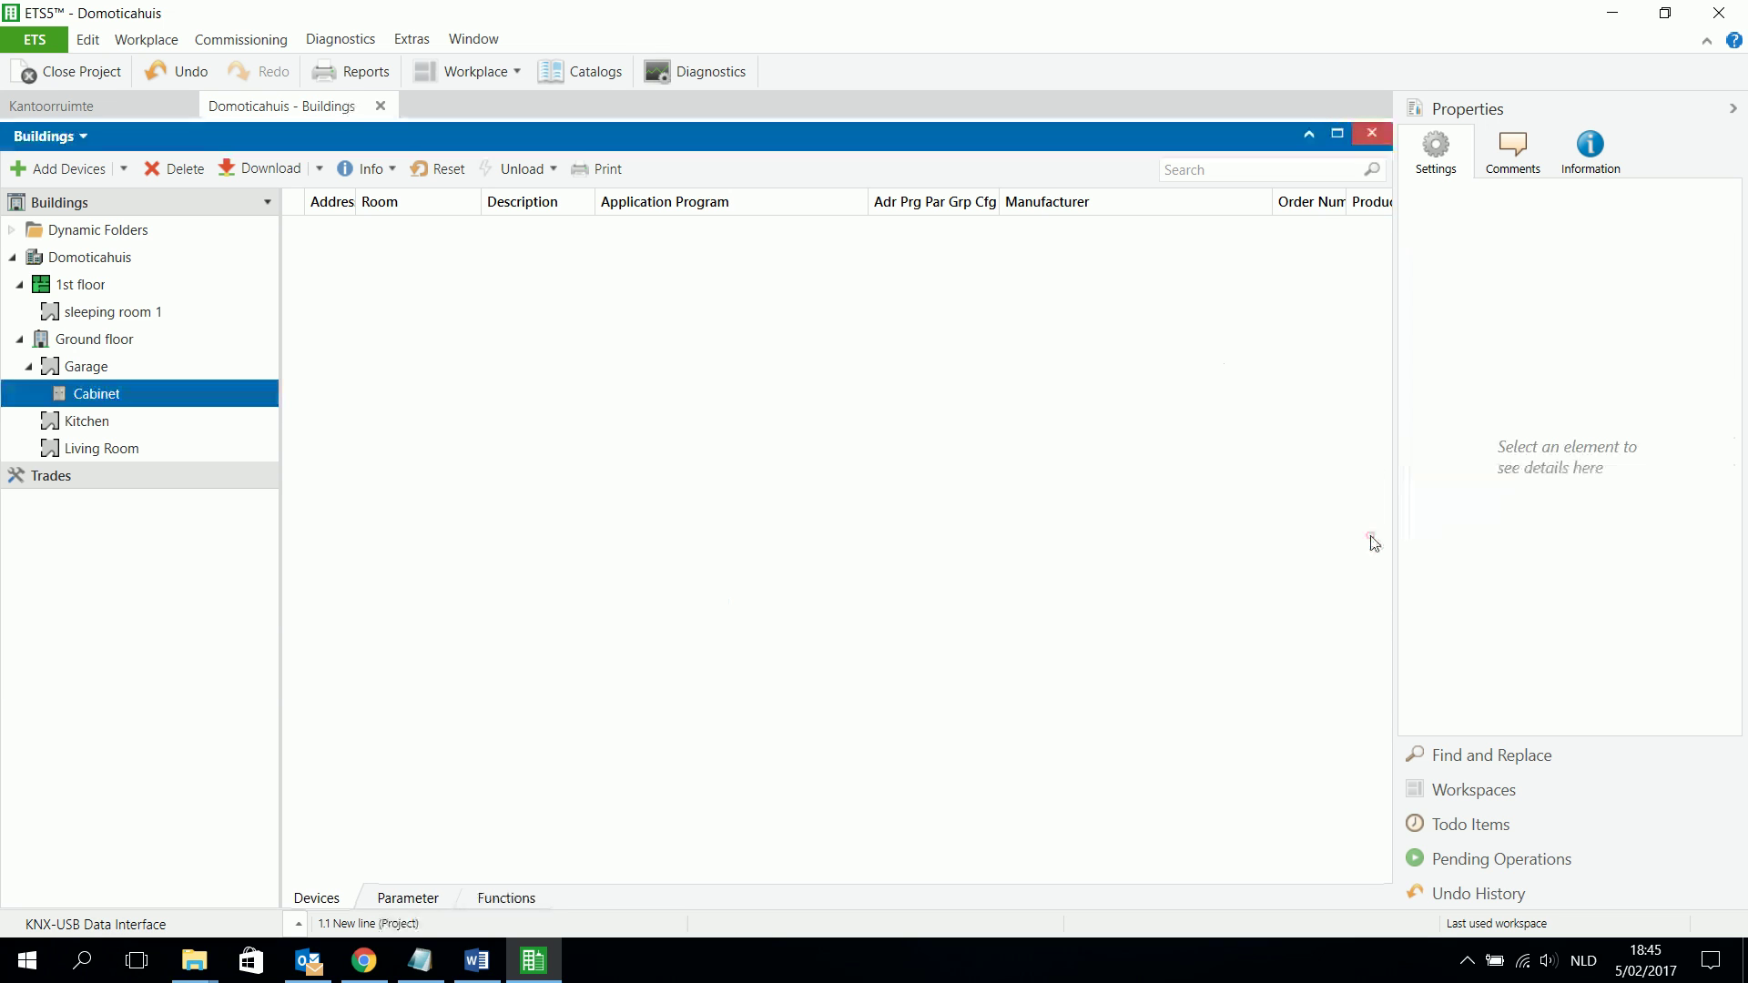
pyautogui.click(593, 77)
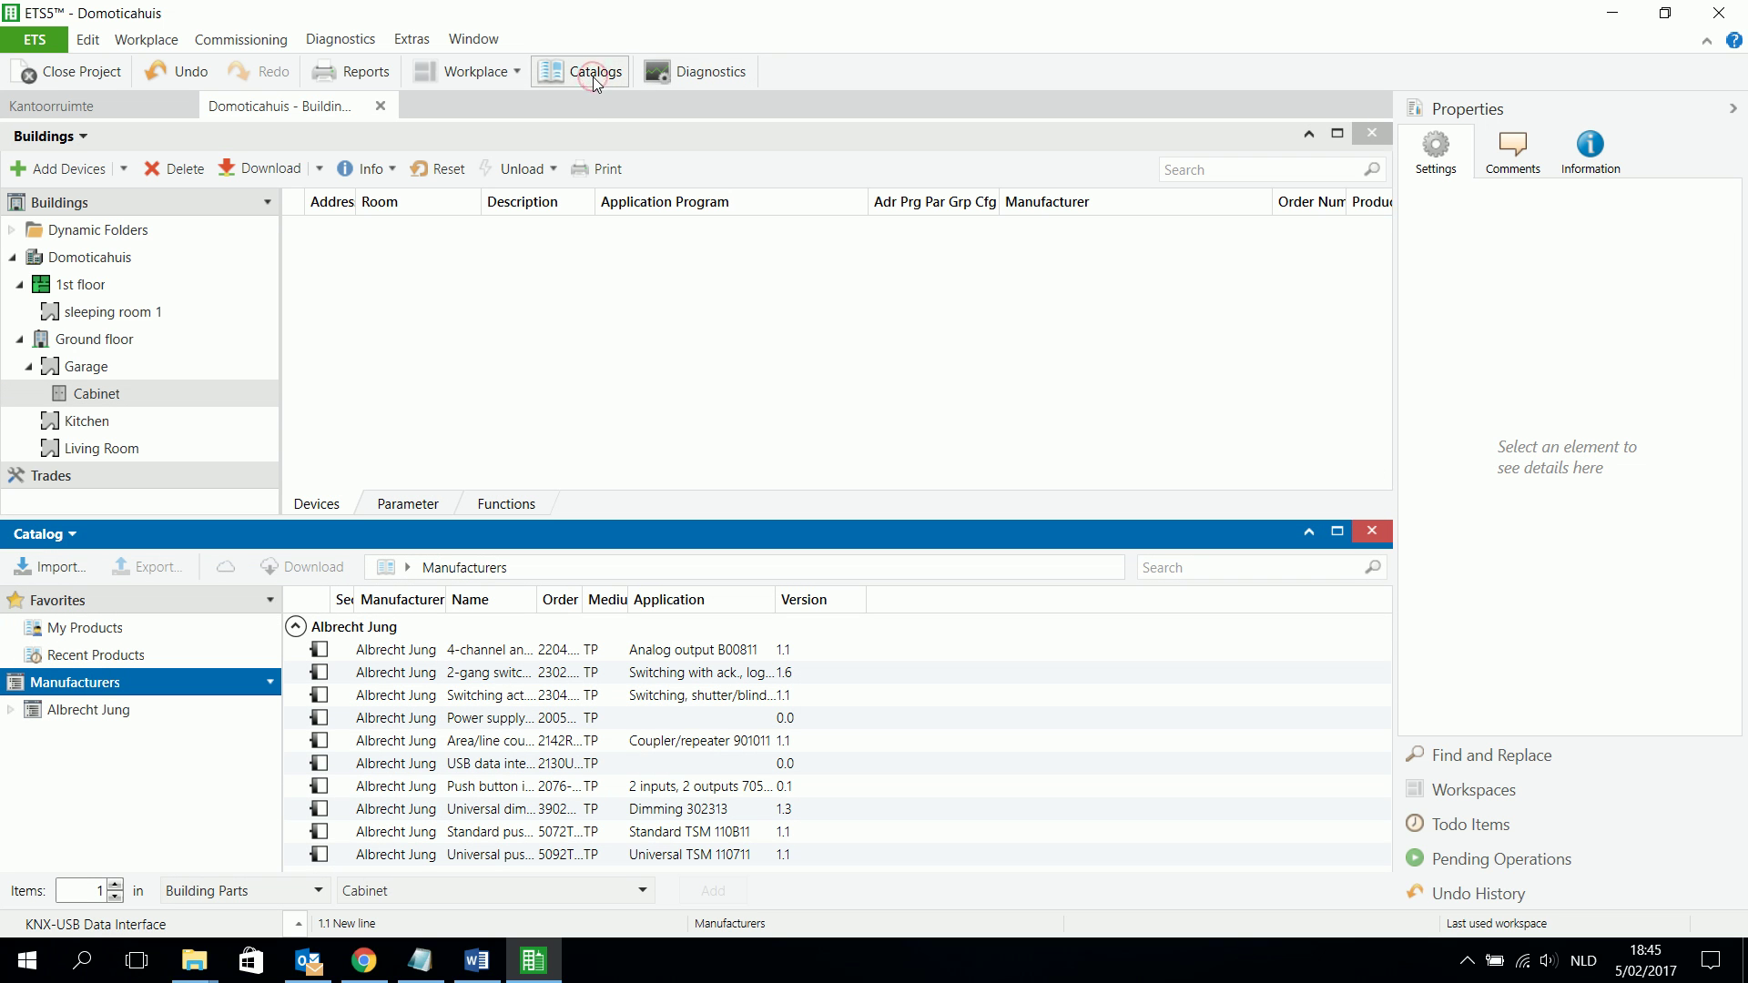
pyautogui.doubleClick(538, 599)
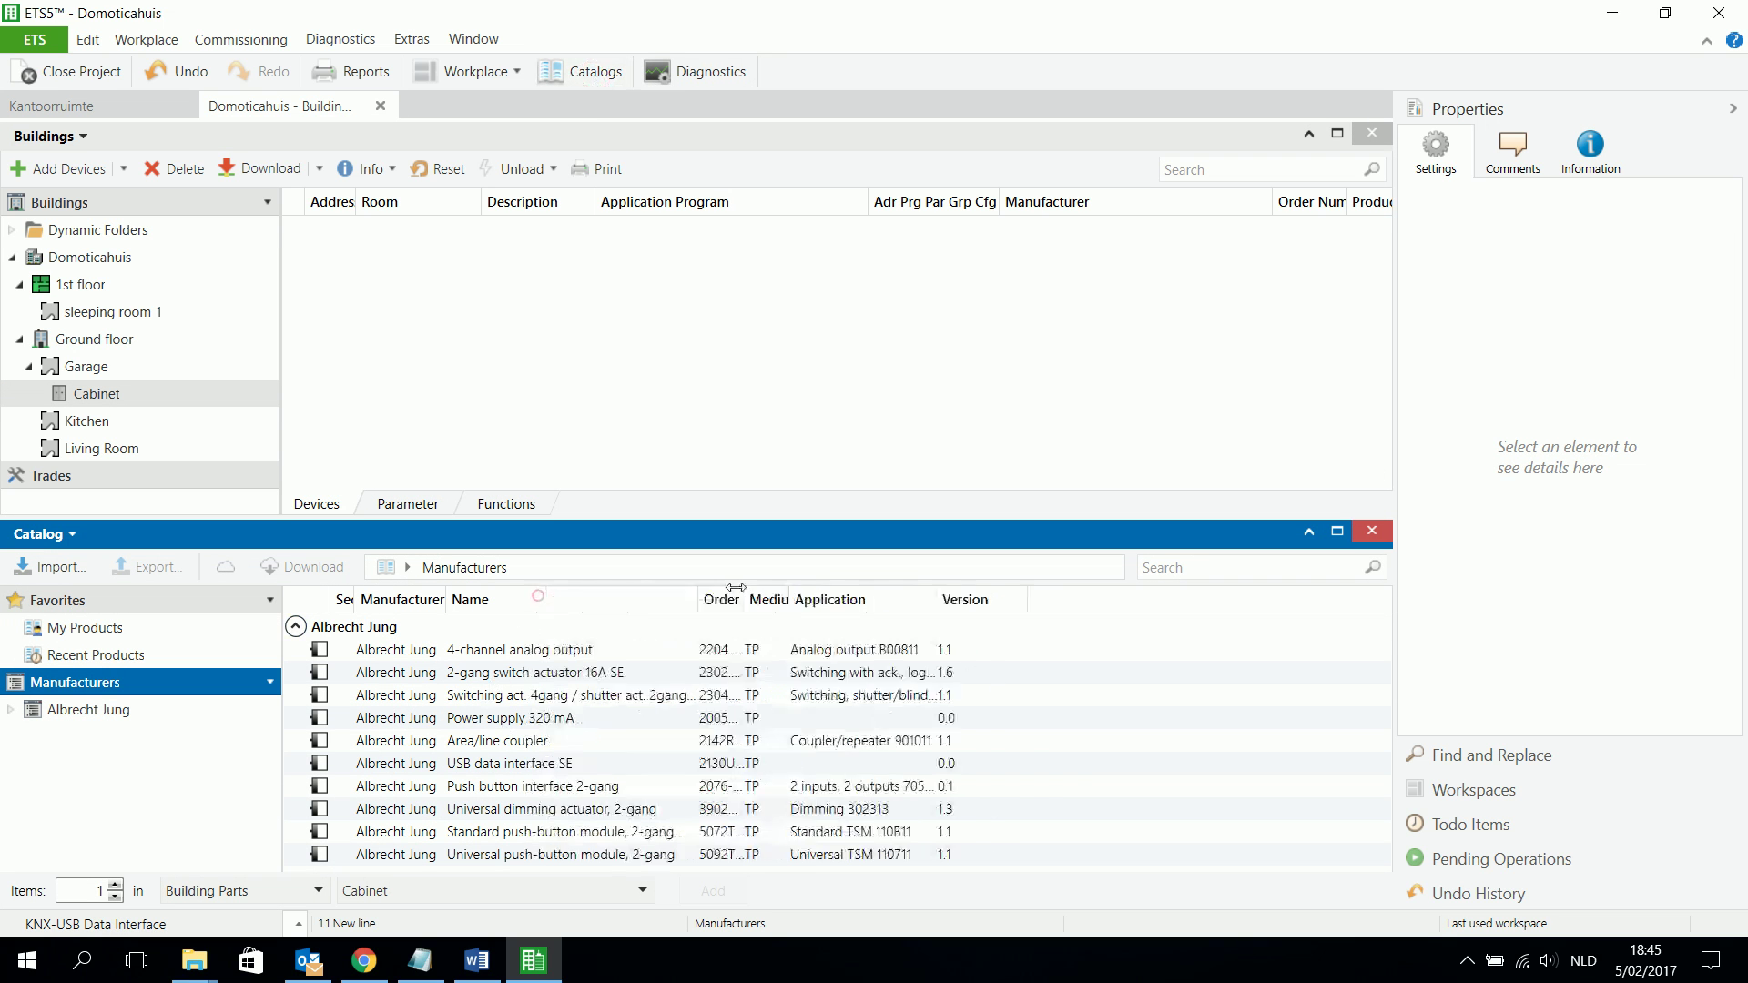
pyautogui.click(574, 719)
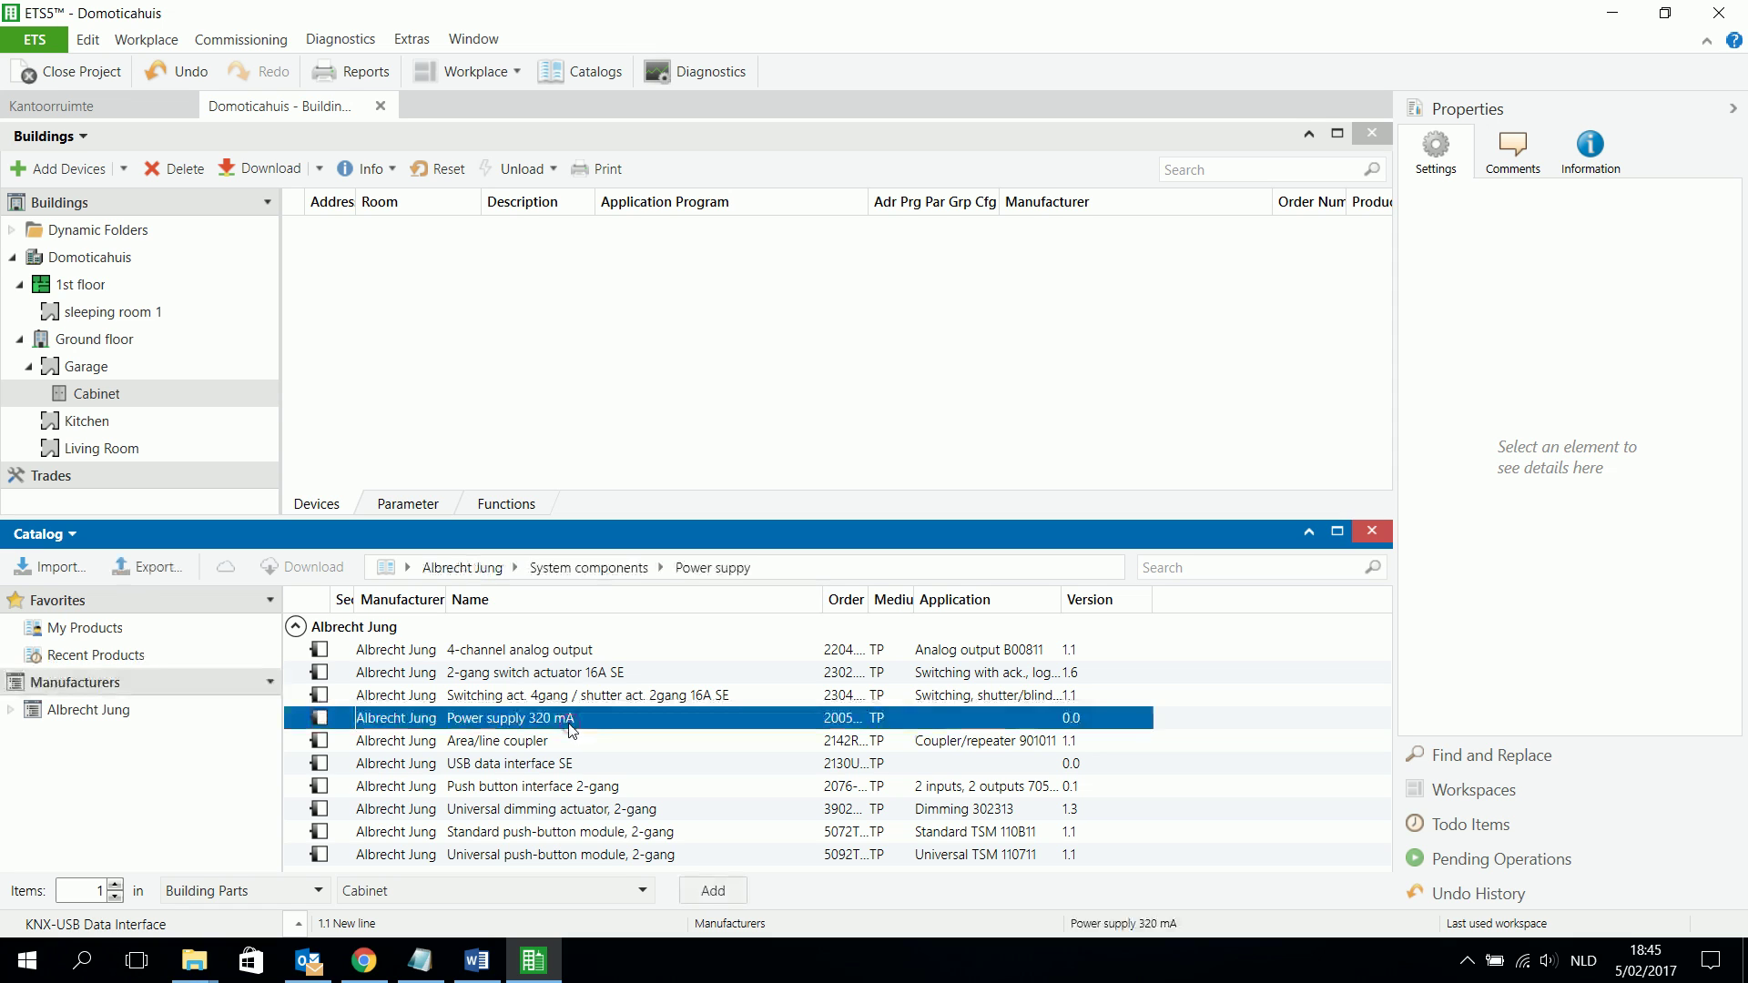
pyautogui.moveTo(572, 730); pyautogui.dragTo(127, 403)
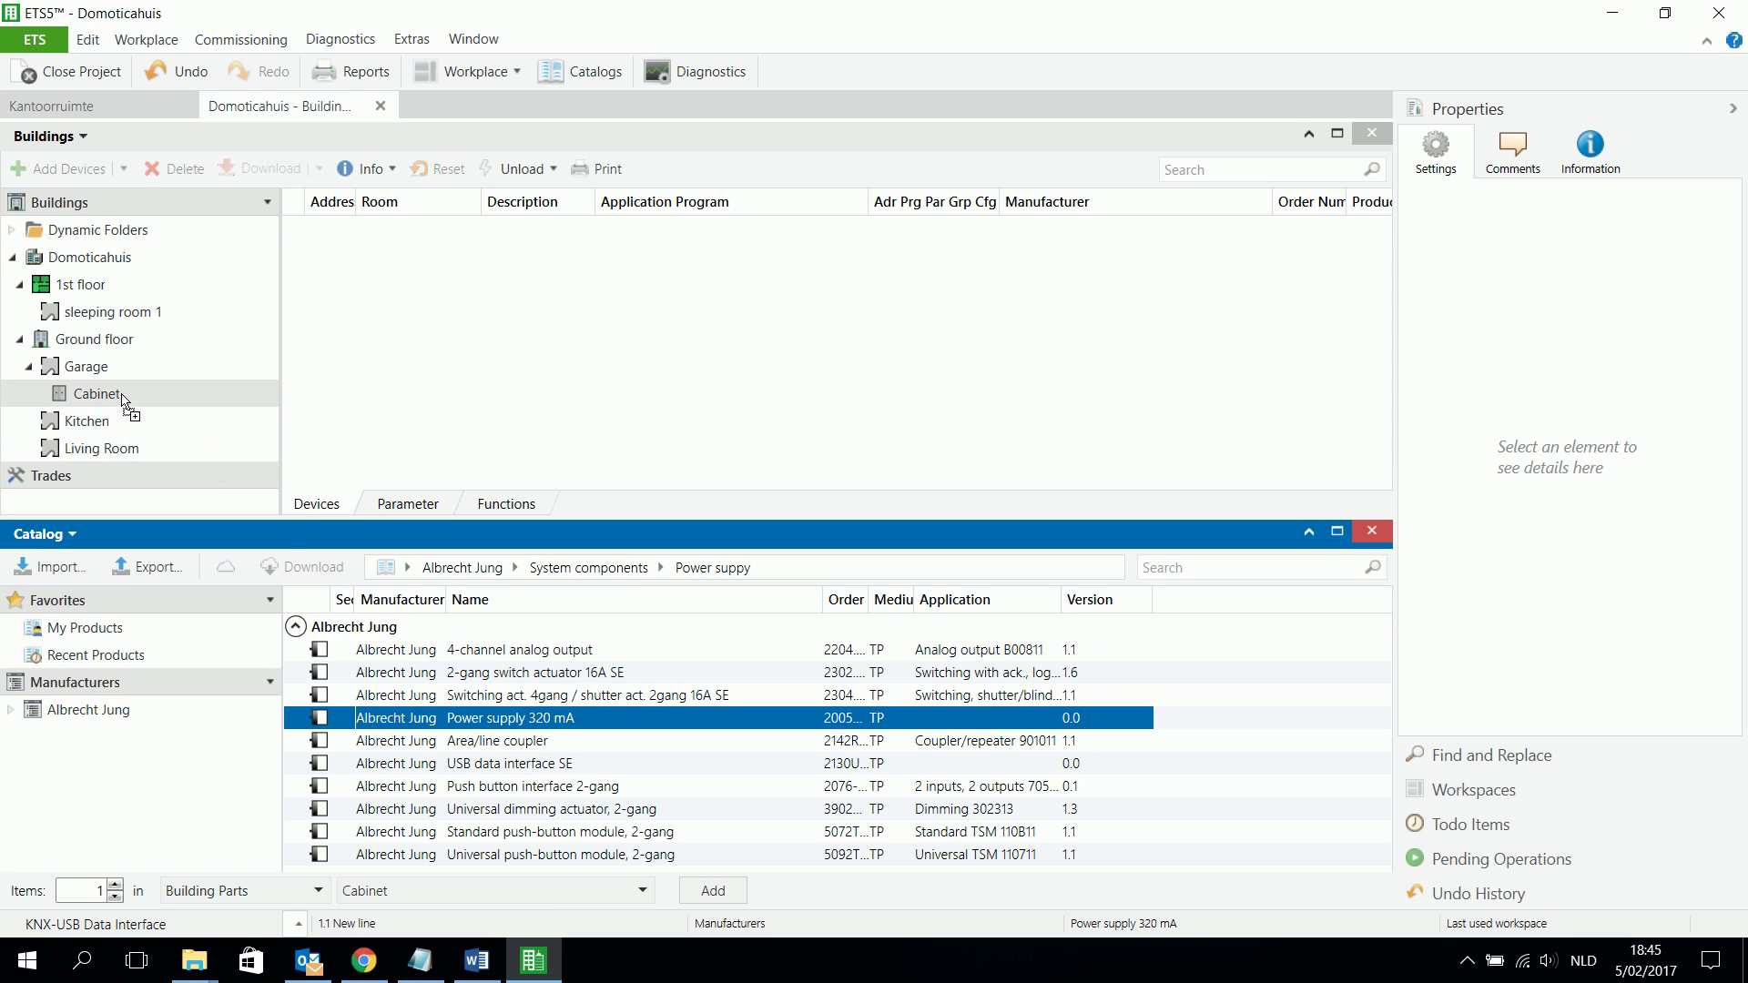
# - Add the area/line coupler and the USB data interface SE to the Cabinet
pyautogui.click(523, 744)
pyautogui.moveTo(523, 750); pyautogui.dragTo(124, 395)
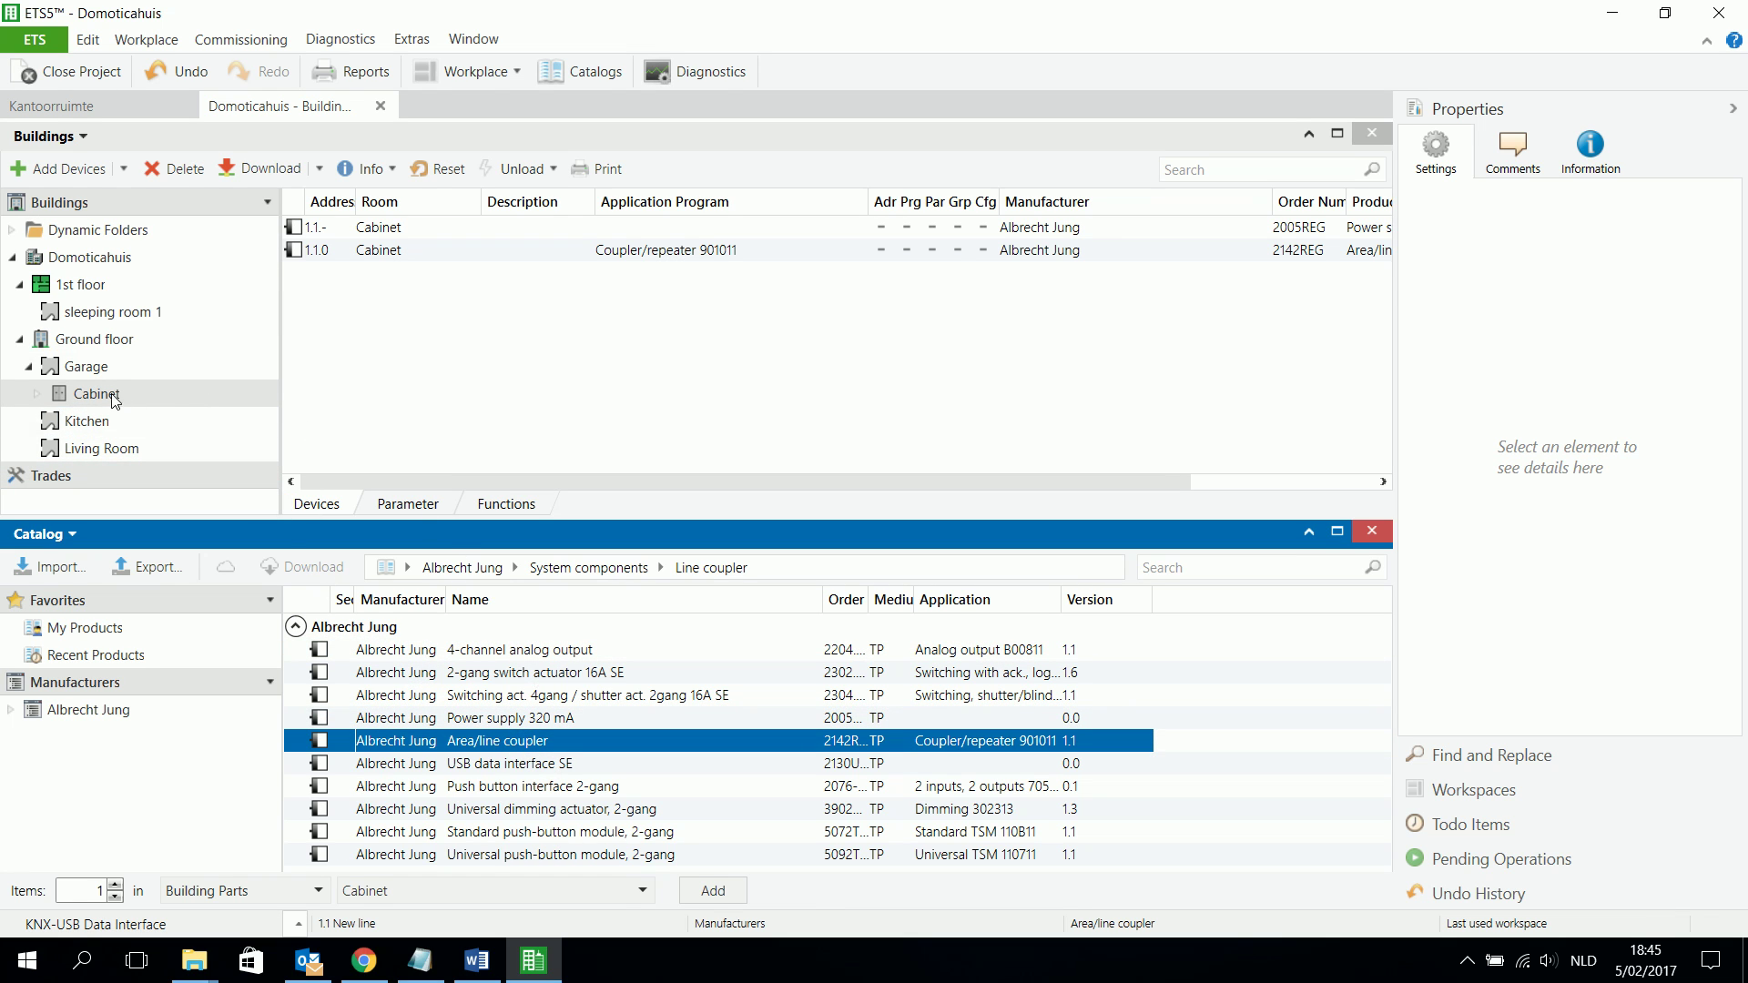
pyautogui.click(524, 769)
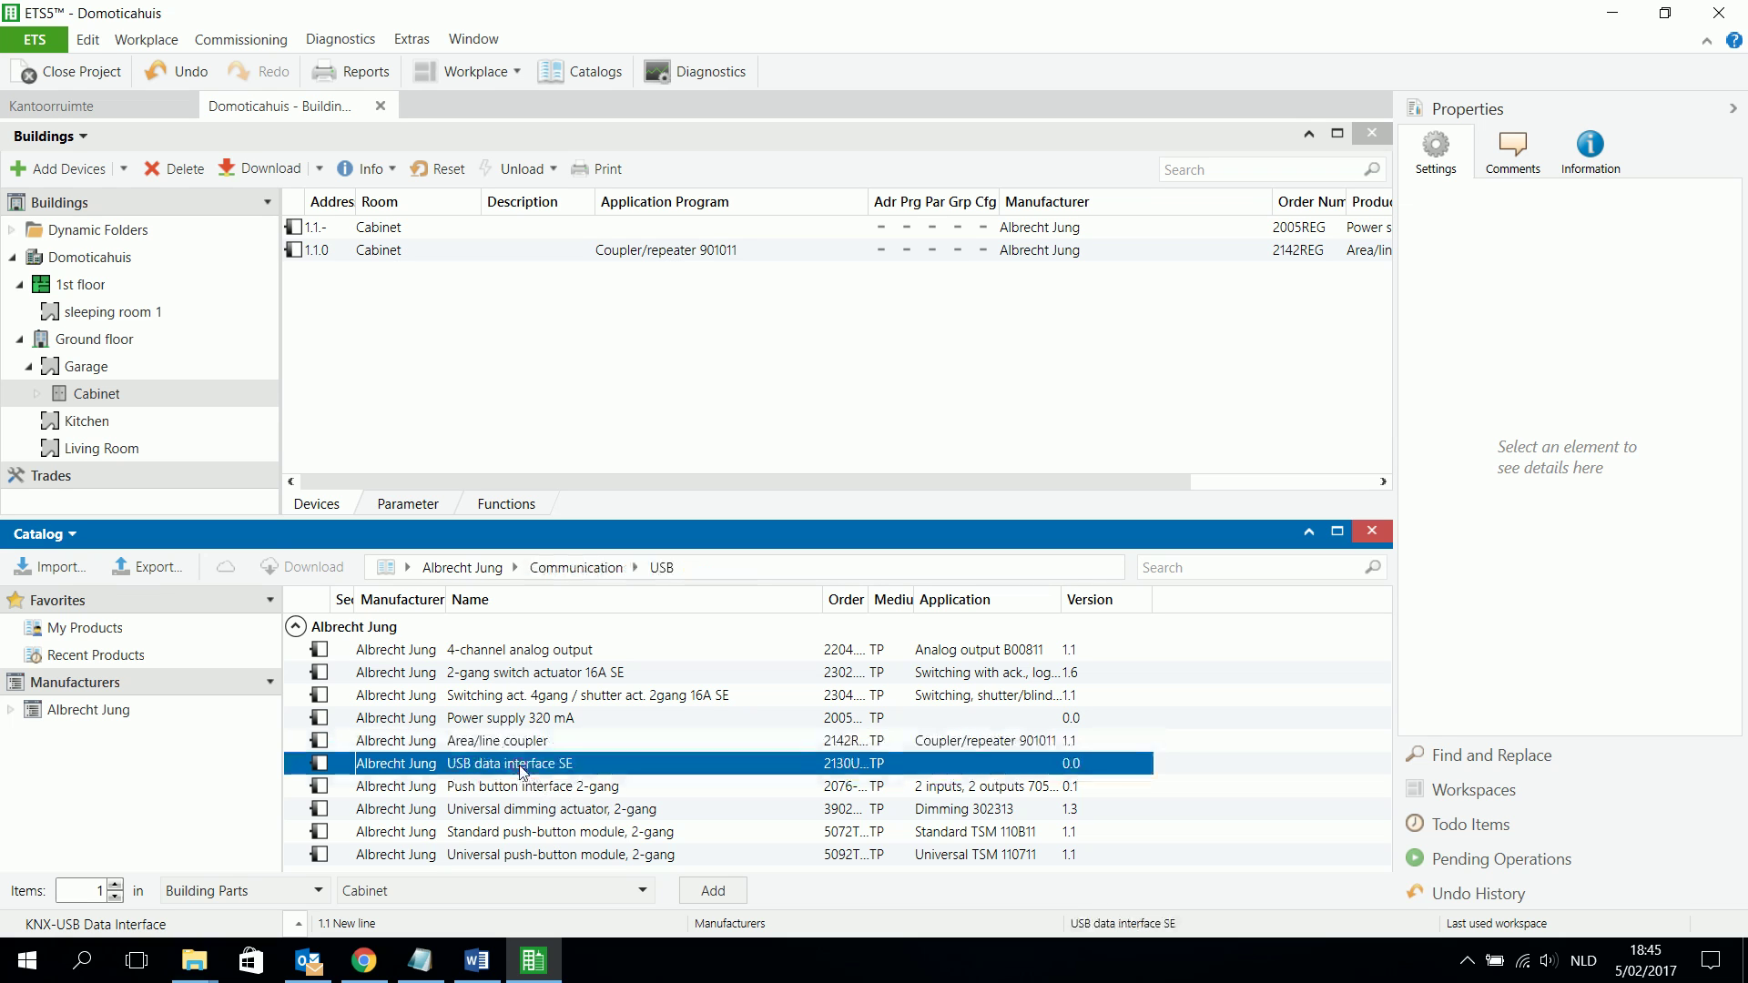
pyautogui.moveTo(516, 771); pyautogui.dragTo(150, 396)
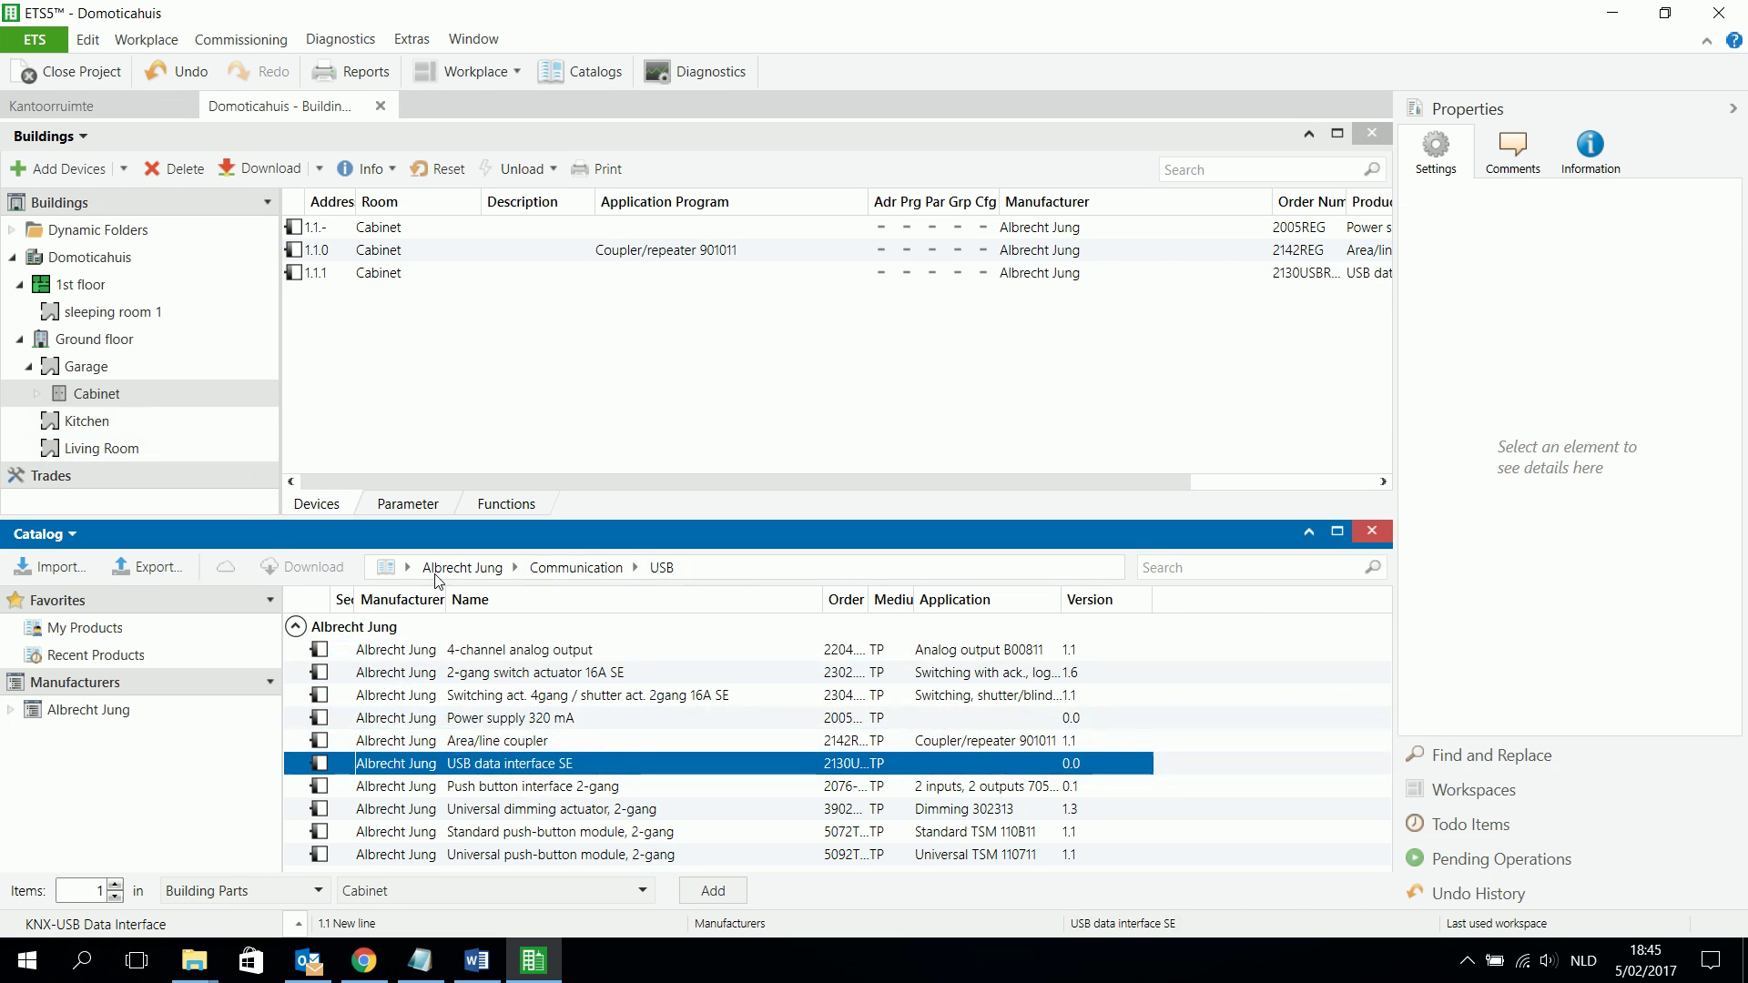
# - Add the 2-gang switch actuator 16A and the 4-channel analog output to the Cabinet, then list its devices
pyautogui.click(498, 676)
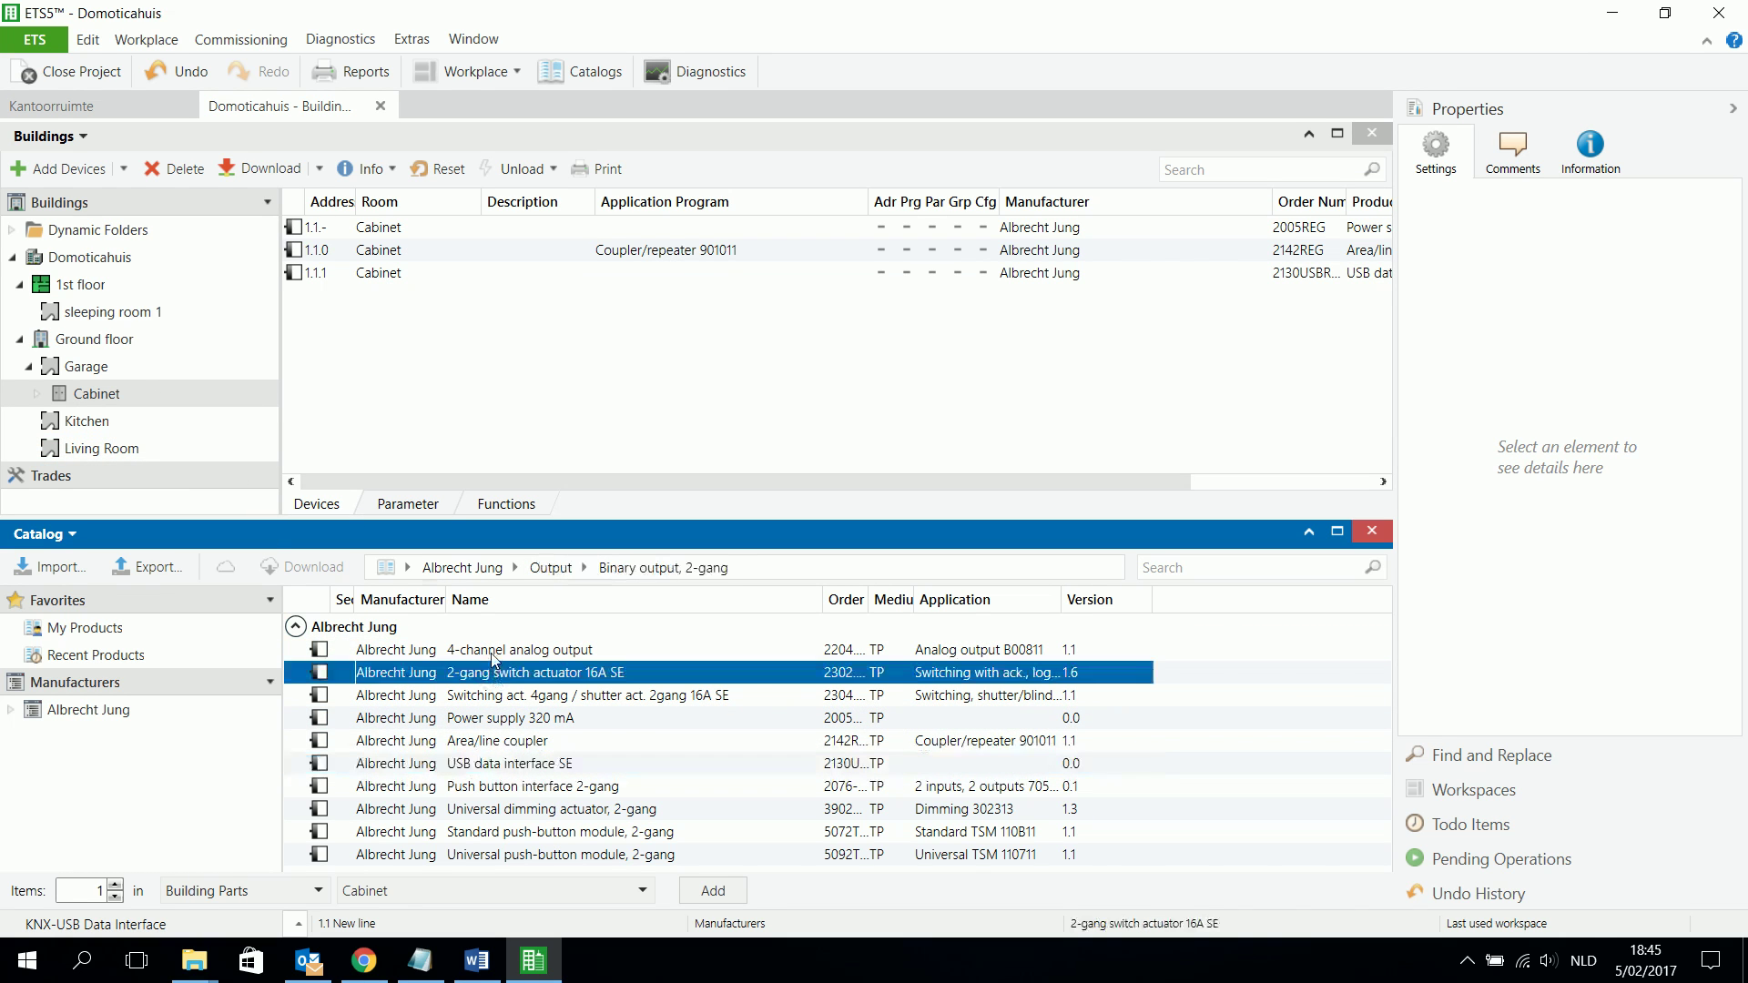
pyautogui.click(496, 656)
pyautogui.click(496, 674)
pyautogui.moveTo(496, 674); pyautogui.dragTo(150, 396)
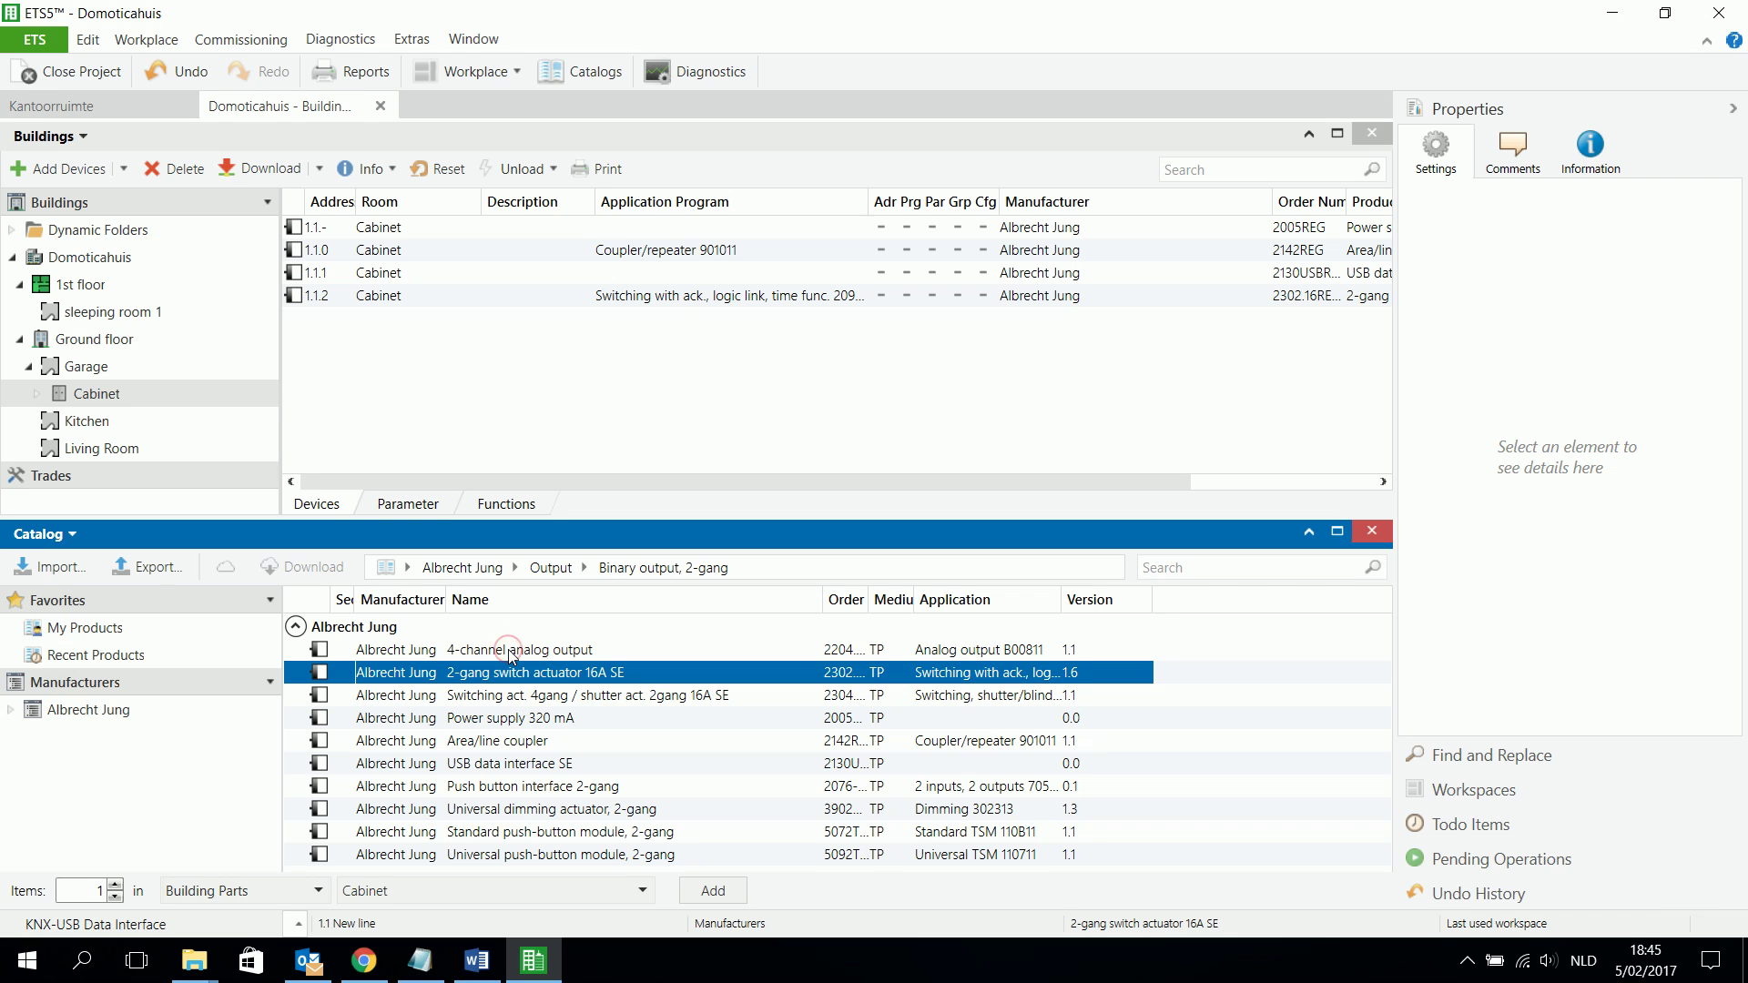
pyautogui.click(508, 650)
pyautogui.moveTo(510, 656); pyautogui.dragTo(116, 401)
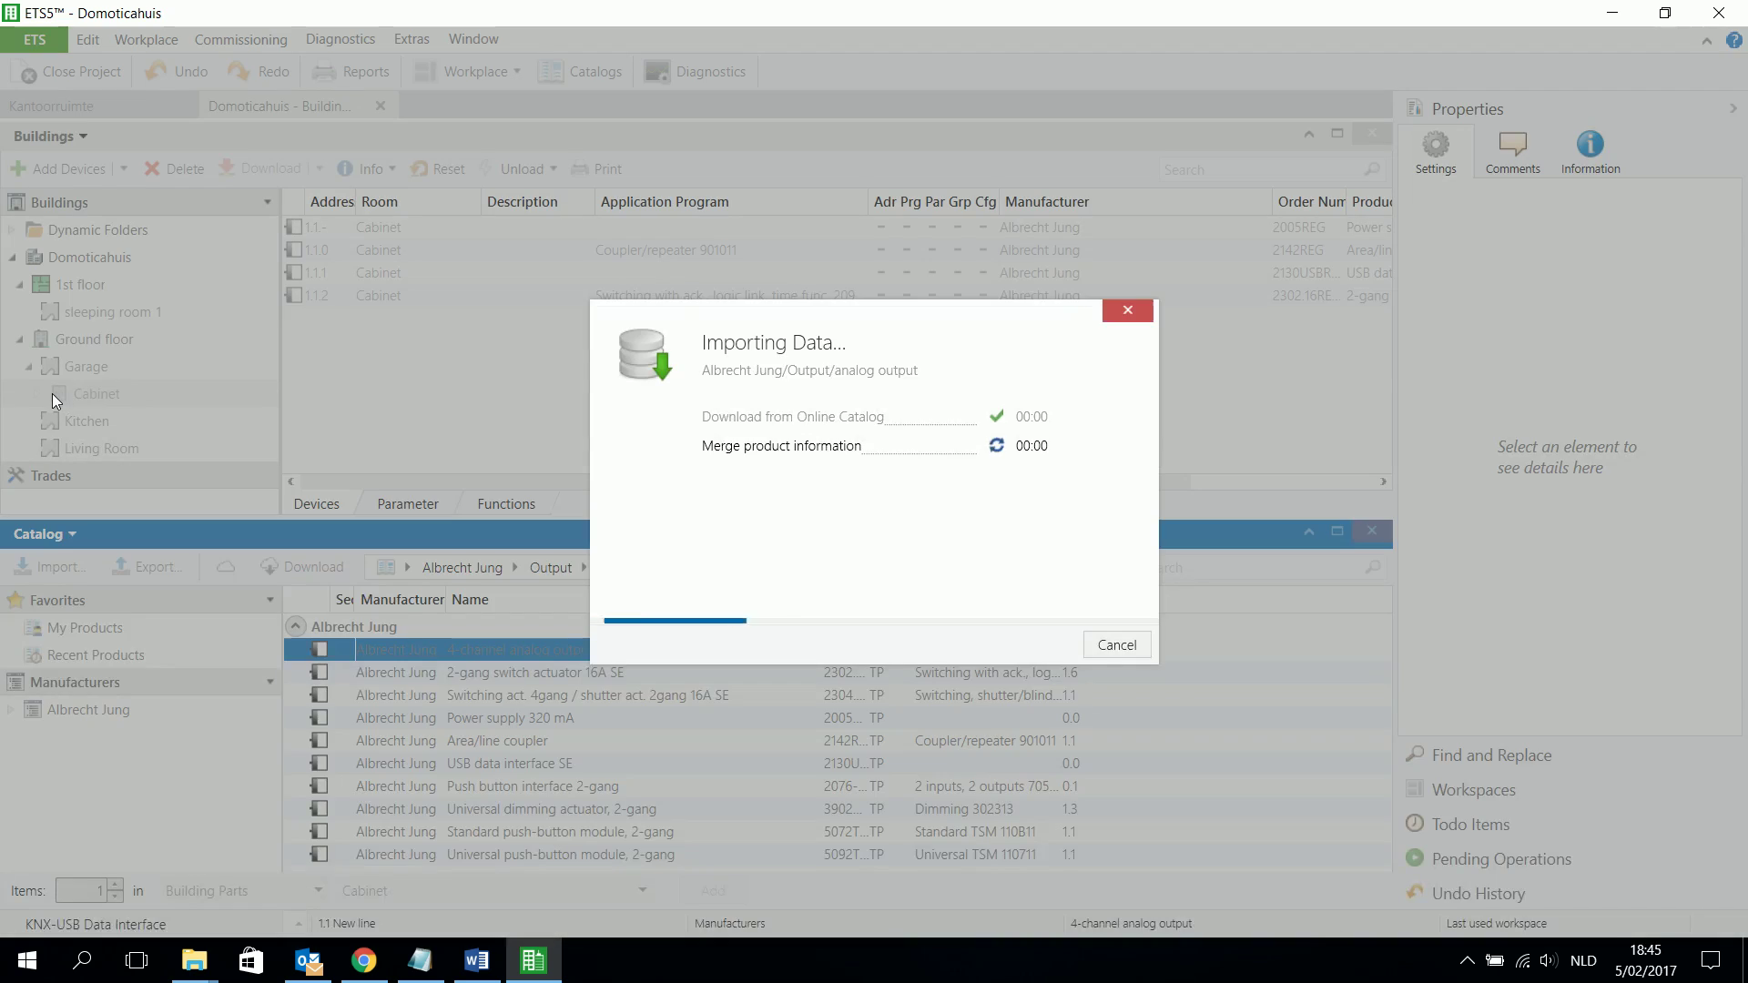
pyautogui.click(38, 397)
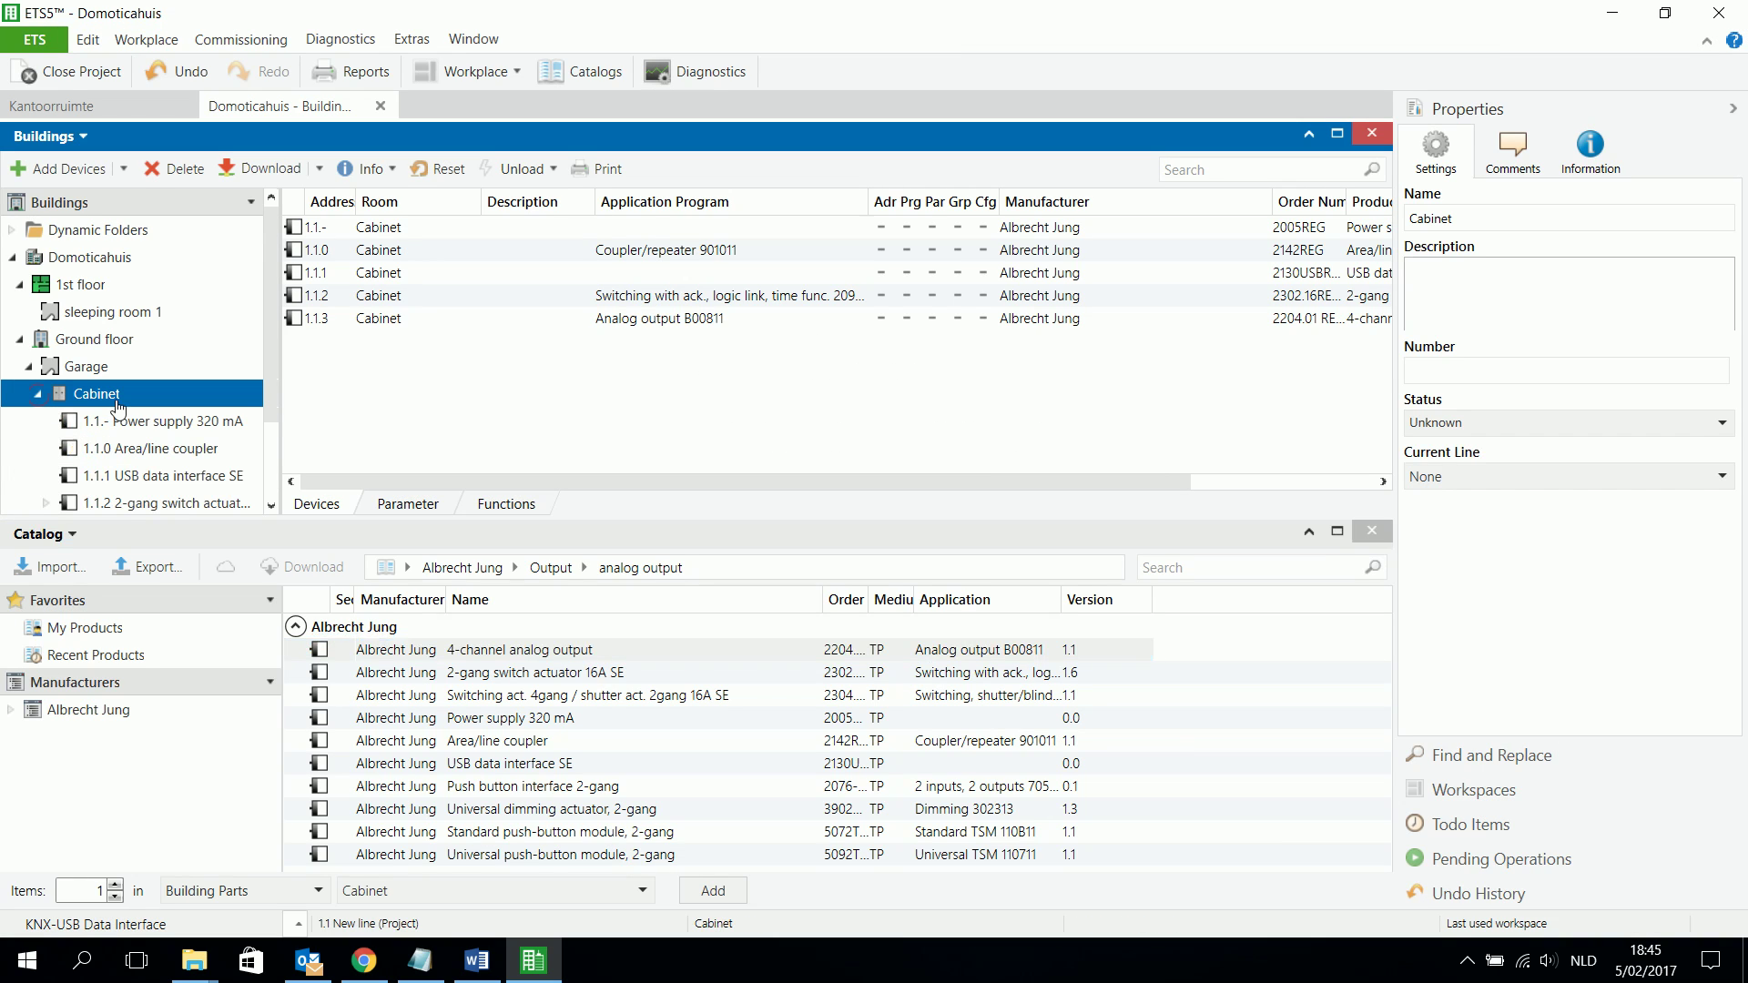
# - Place the Push button interface 2-gang in sleeping room 1 as device 1.1.4
pyautogui.click(276, 437)
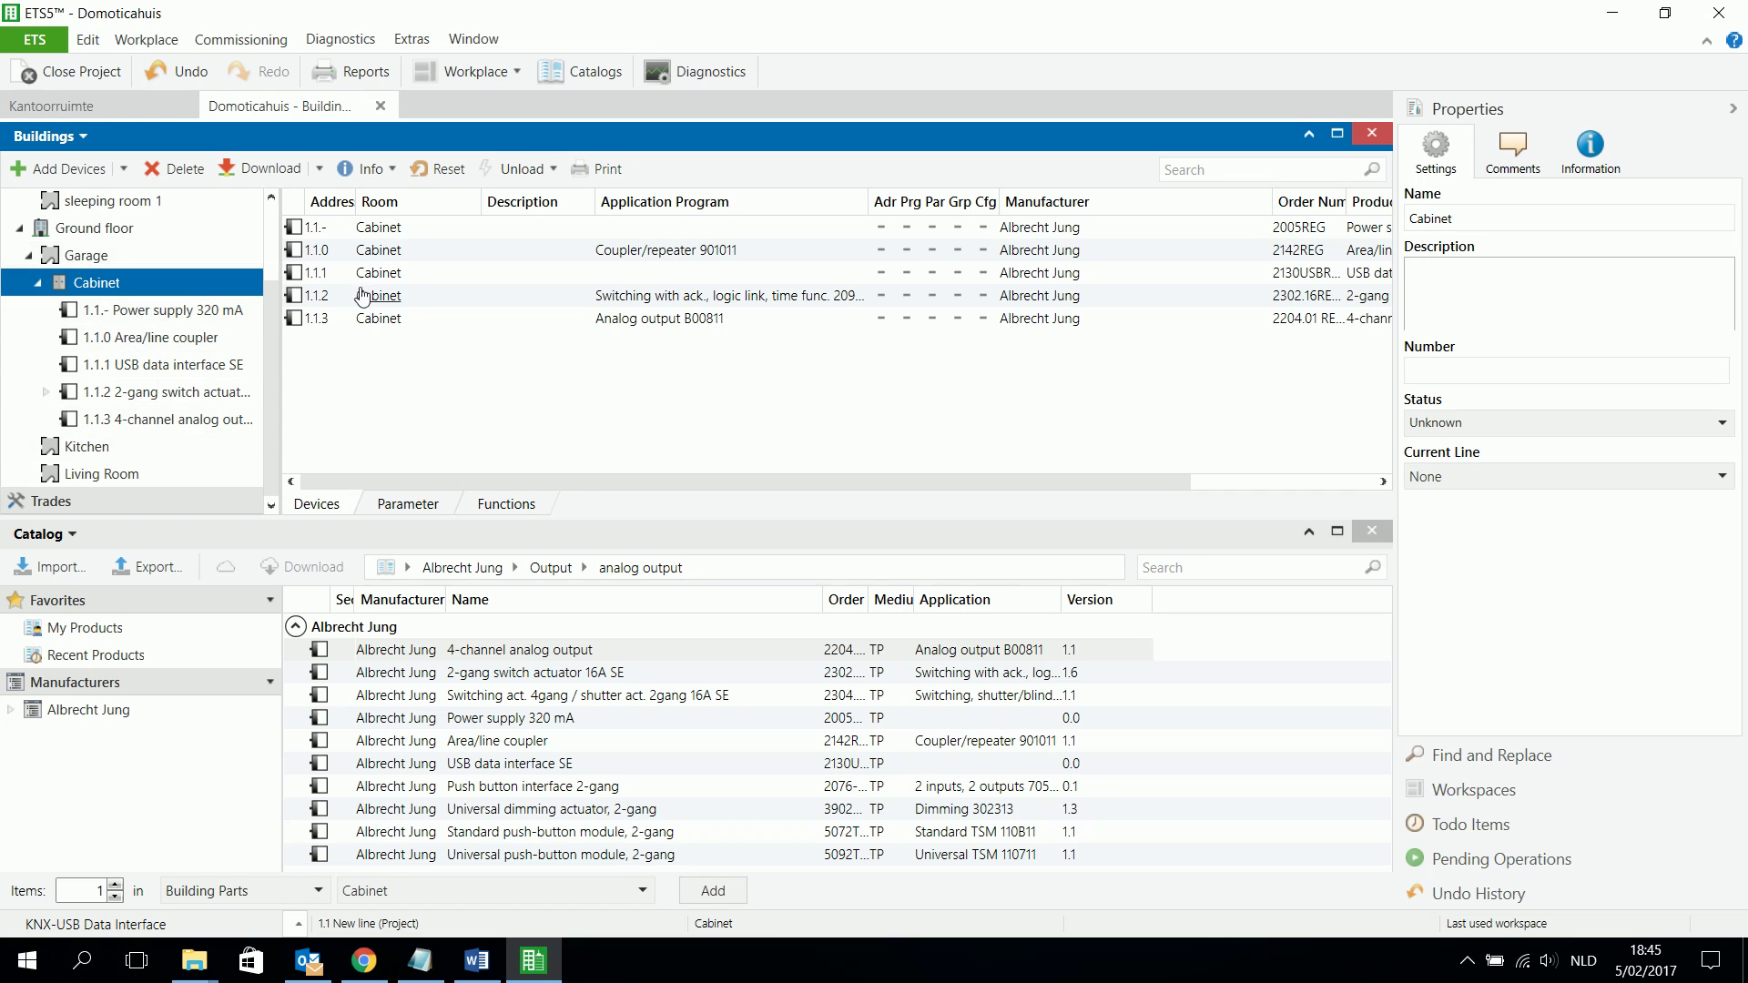
pyautogui.click(270, 196)
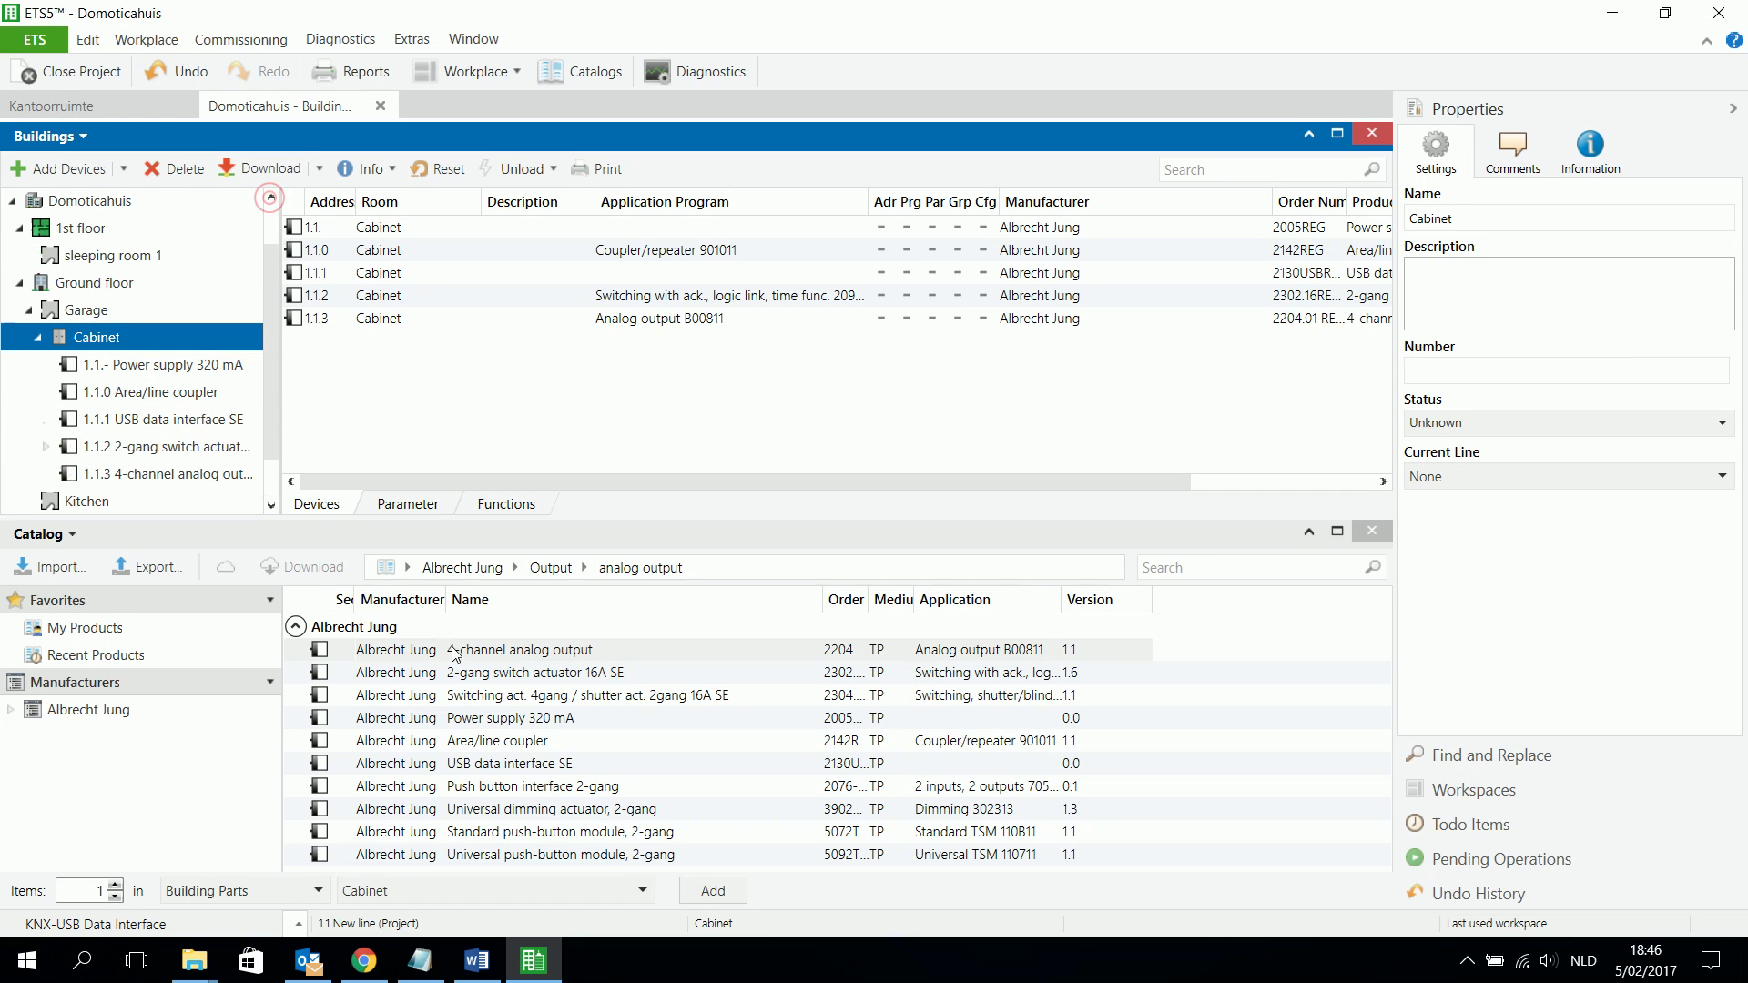
pyautogui.click(501, 789)
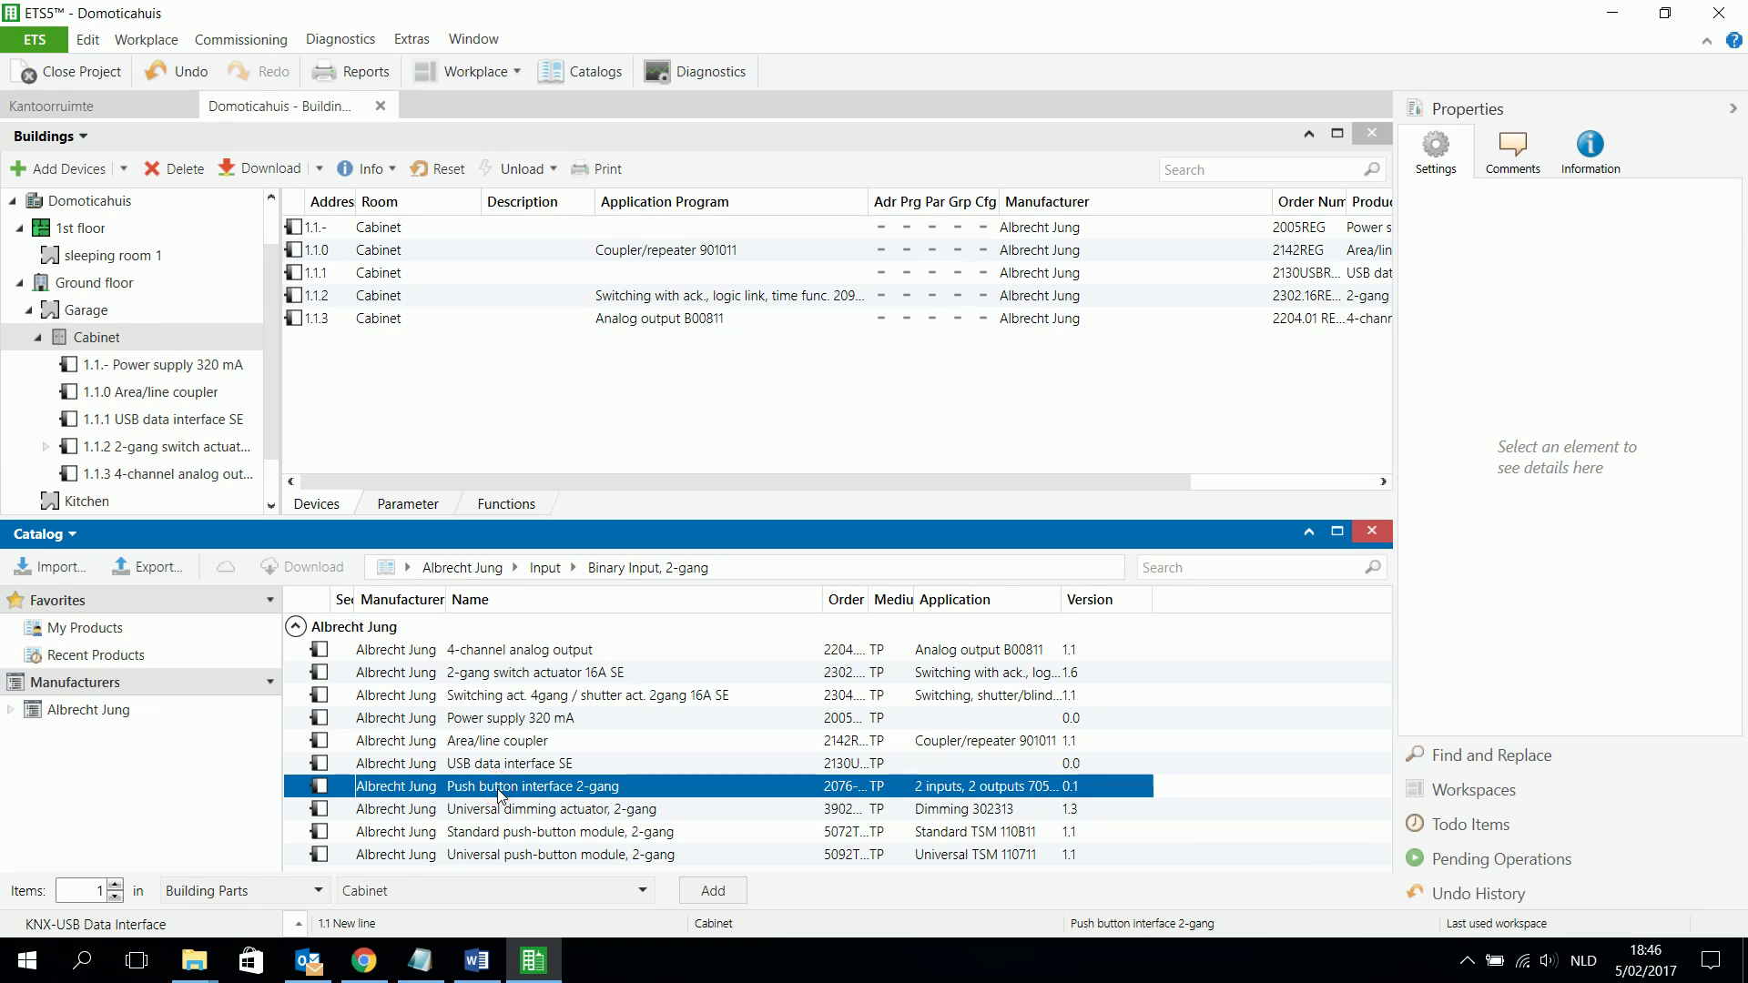
pyautogui.moveTo(499, 795); pyautogui.dragTo(155, 264)
# - Place the Standard push-button module, 2-gang in Living Room as device 1.1.5
pyautogui.click(536, 833)
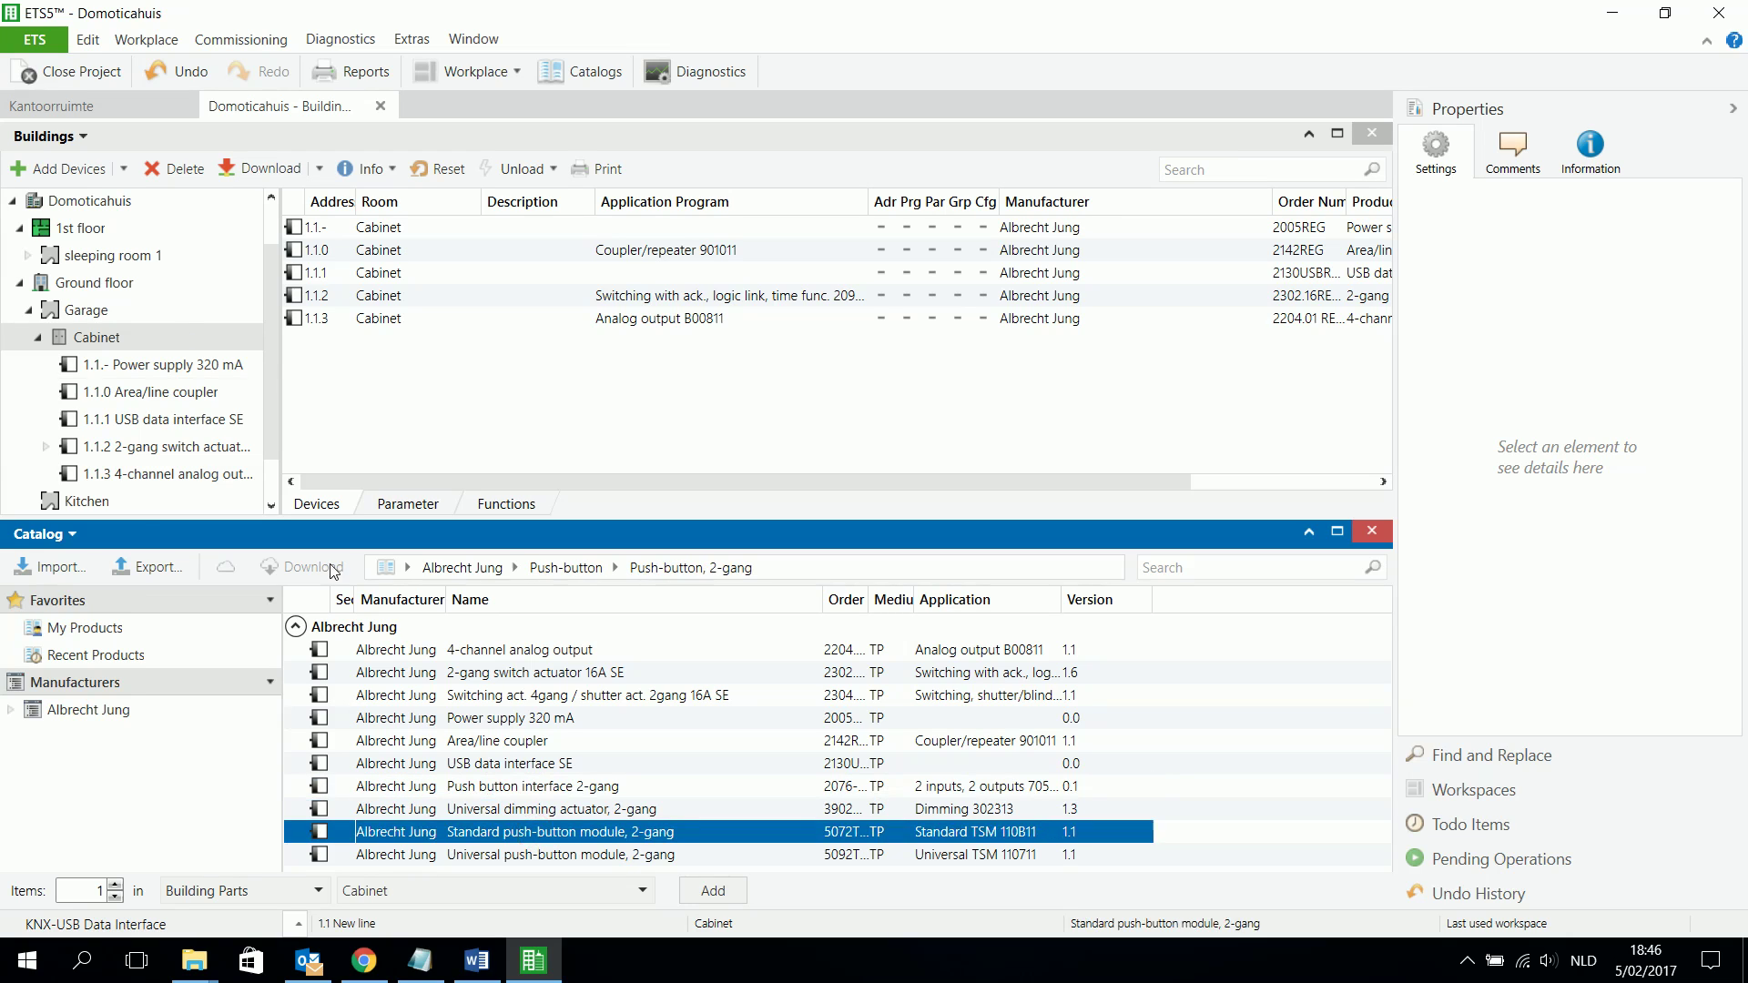
pyautogui.click(271, 505)
pyautogui.click(271, 505)
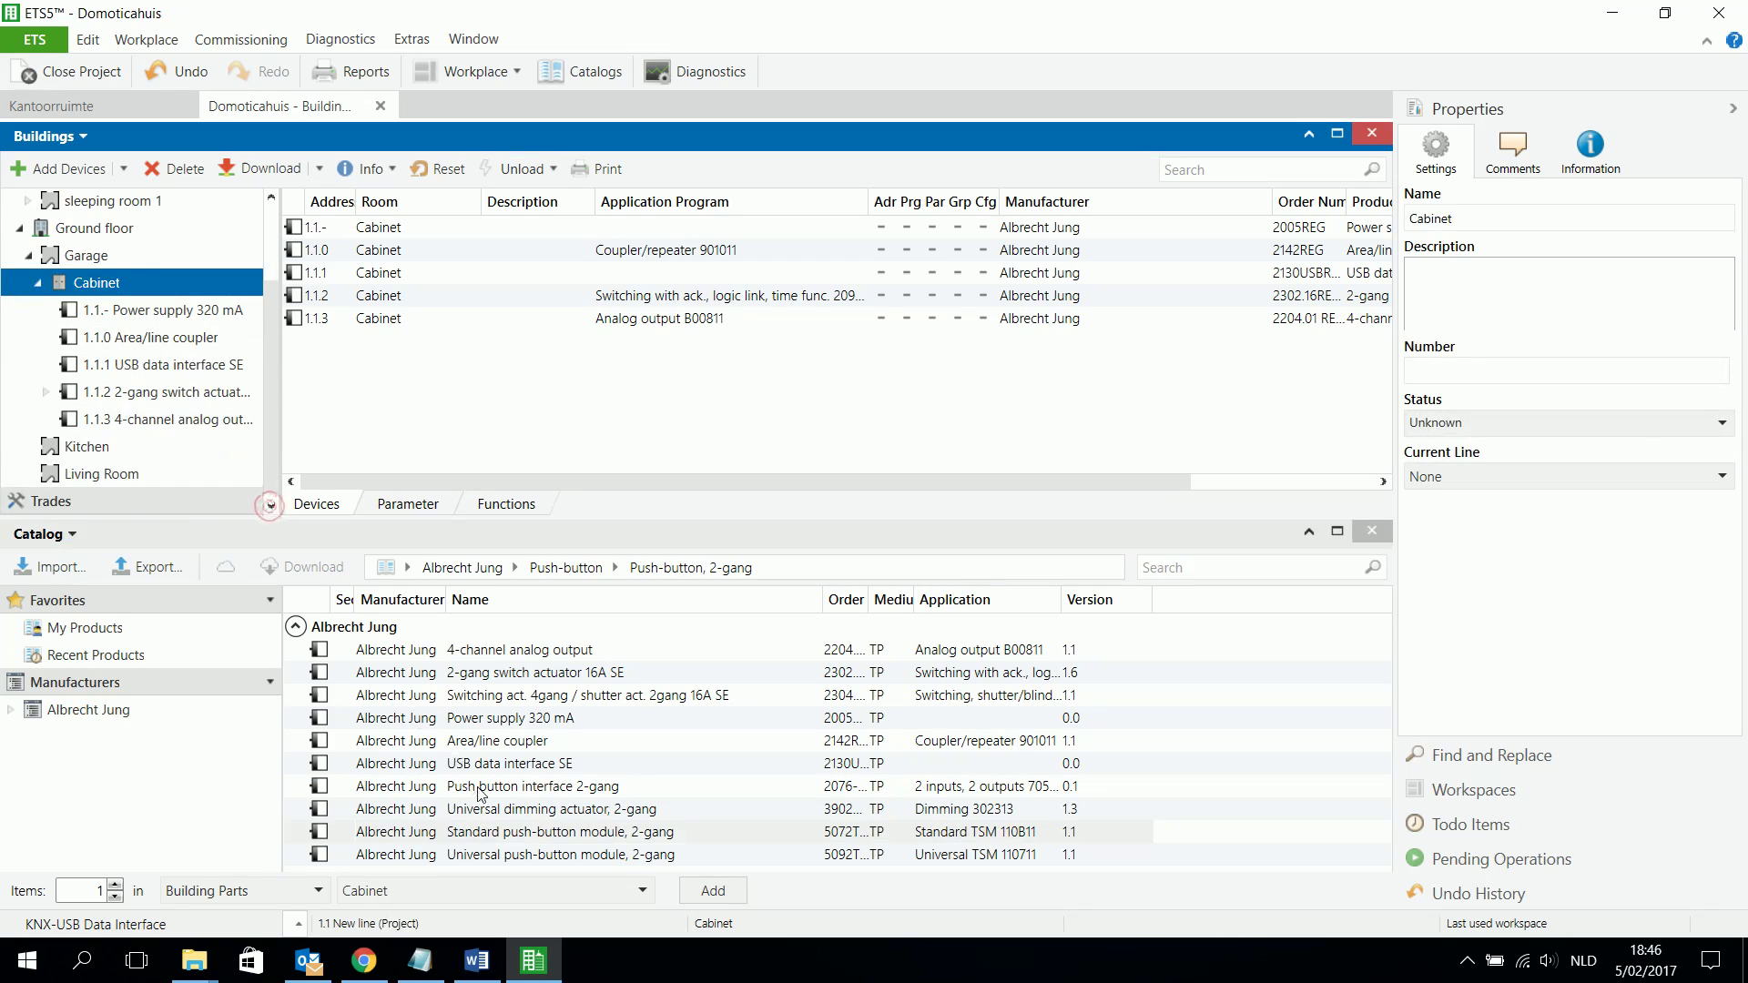
pyautogui.click(501, 834)
pyautogui.moveTo(502, 834); pyautogui.dragTo(121, 473)
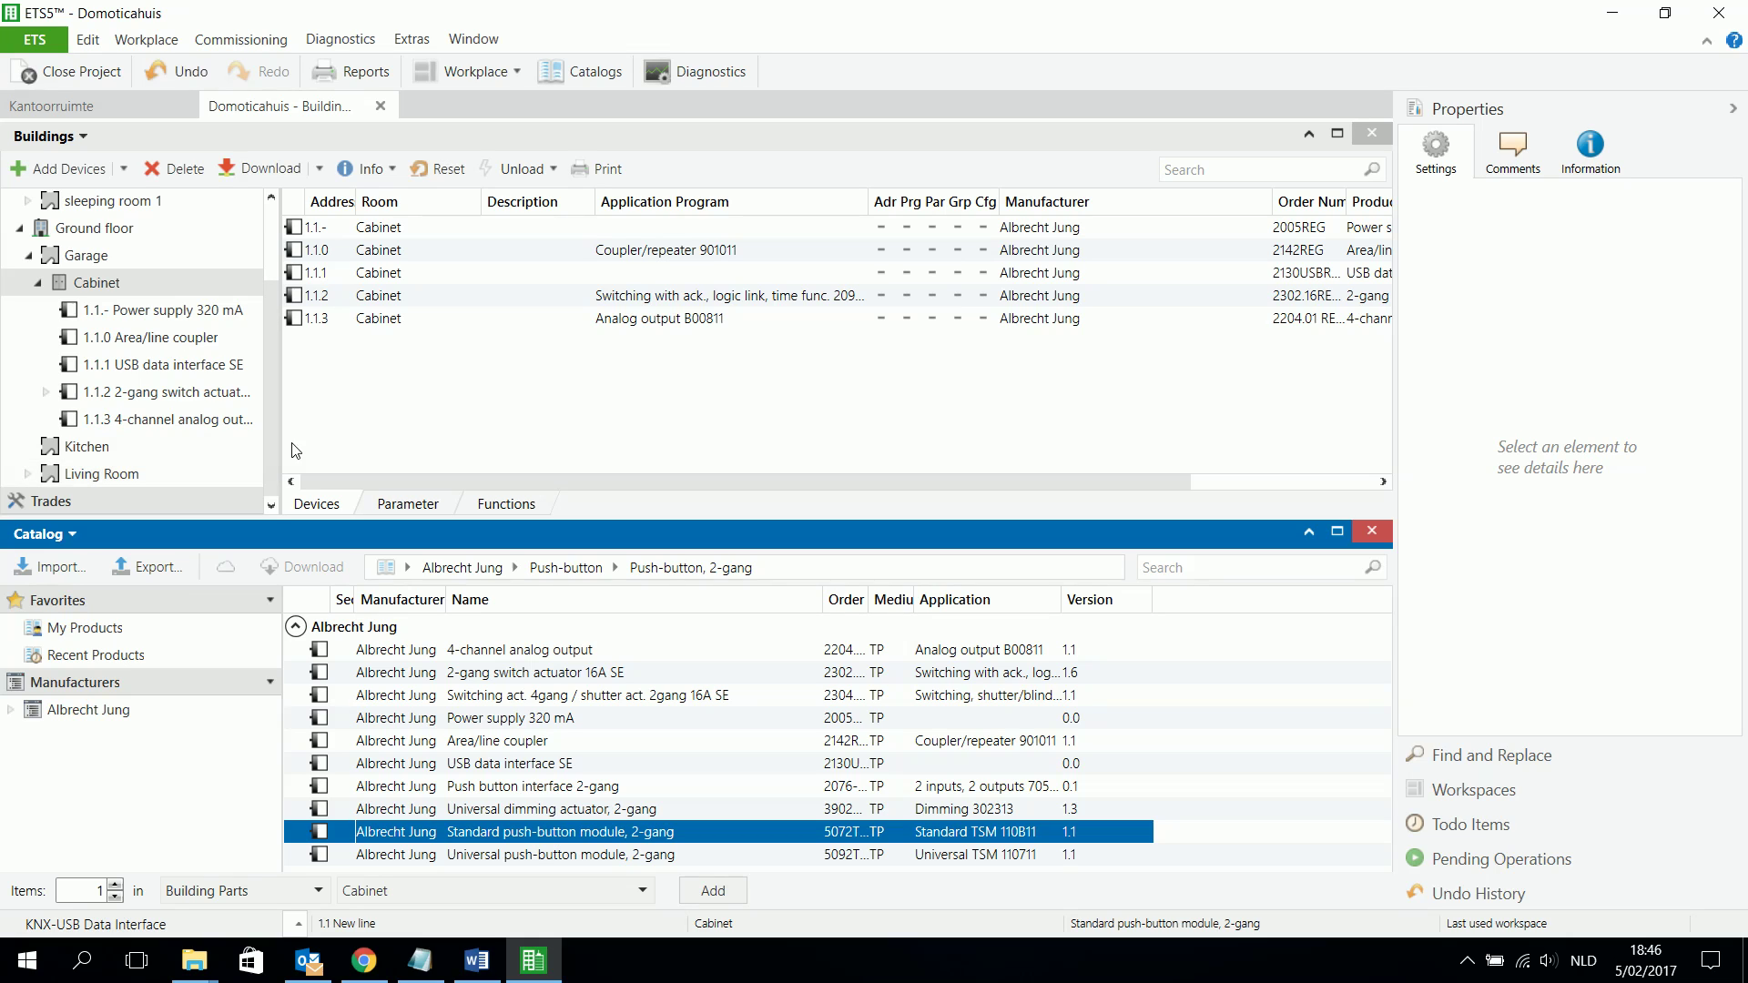
pyautogui.click(270, 498)
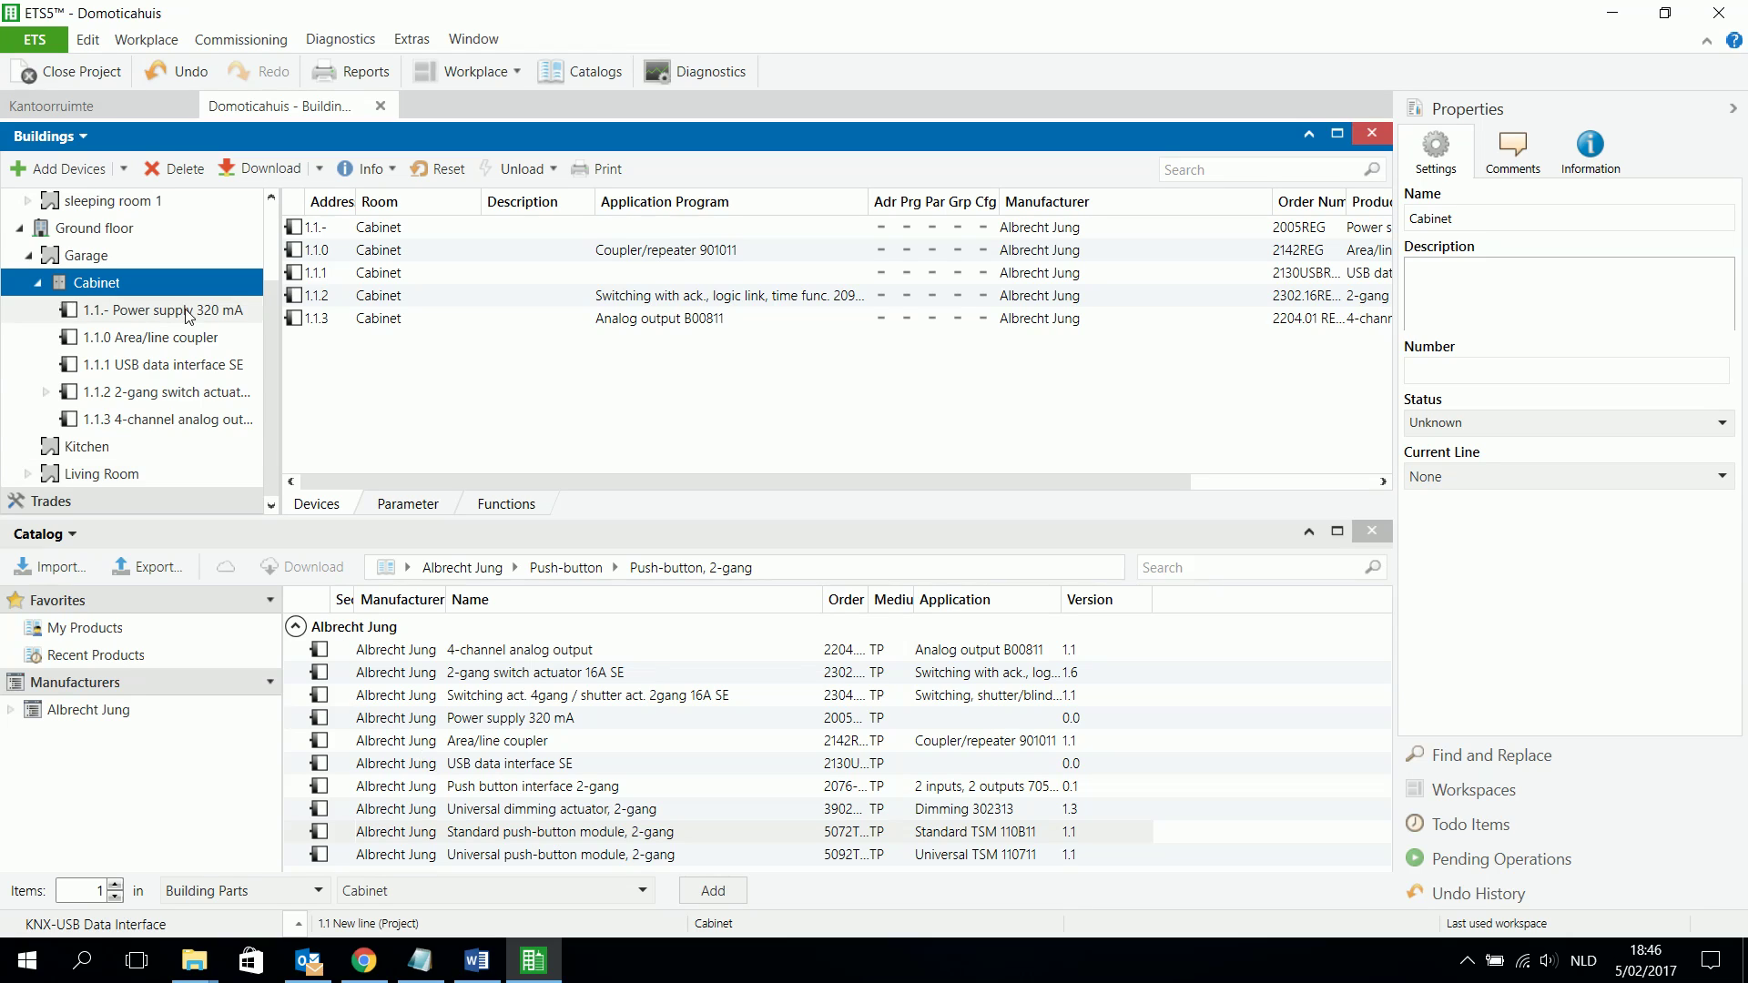
# - List all devices of the Domoticahuis building
pyautogui.click(271, 200)
pyautogui.click(271, 200)
pyautogui.click(271, 200)
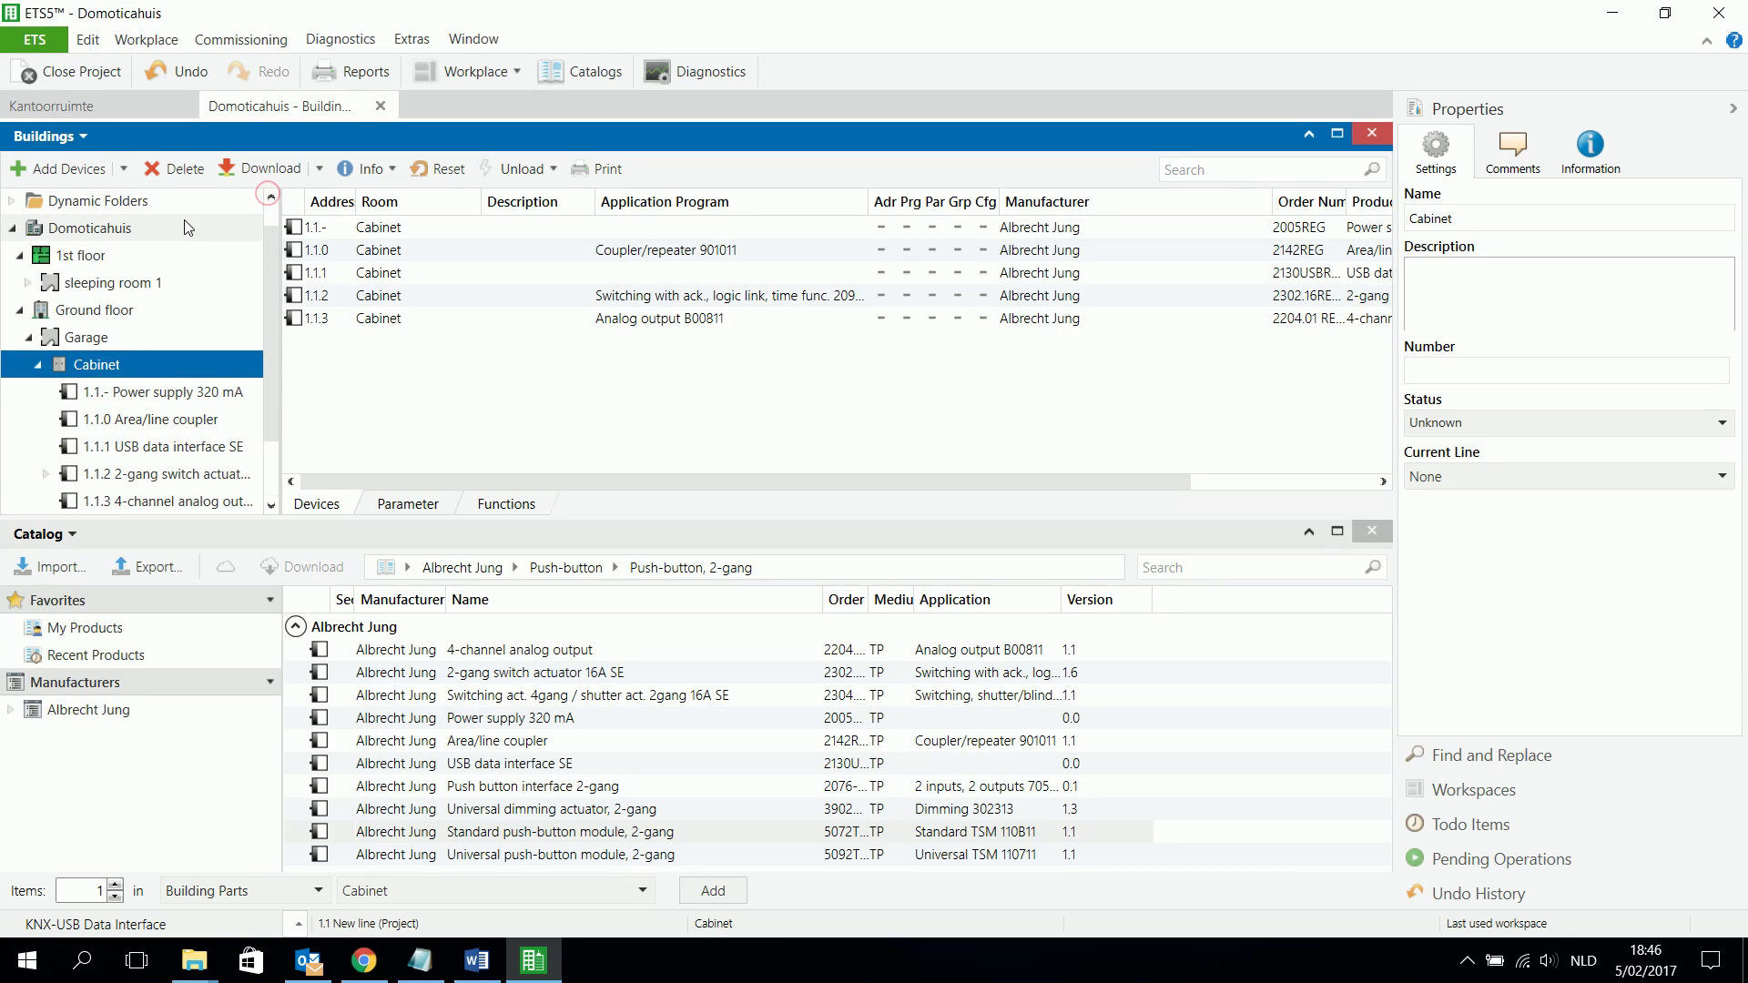
pyautogui.click(126, 239)
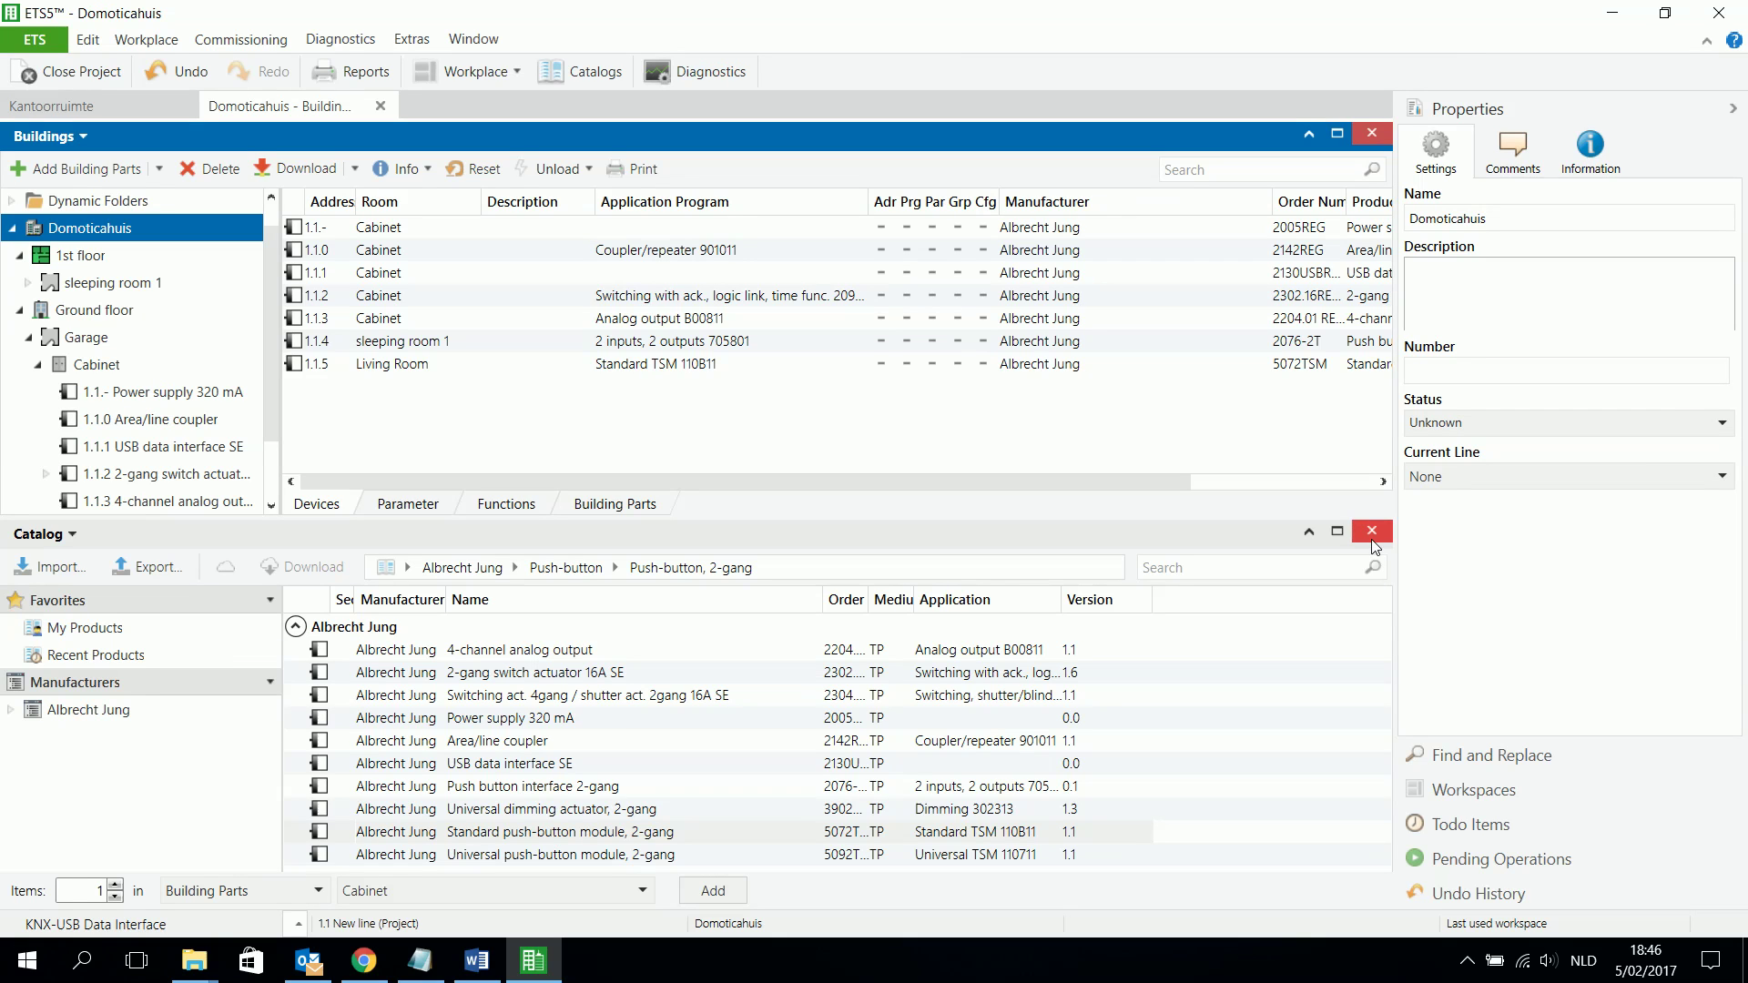
# - Close the building and catalog views, reopen Topology, and expand area 1 to show line 1.1
pyautogui.click(1373, 136)
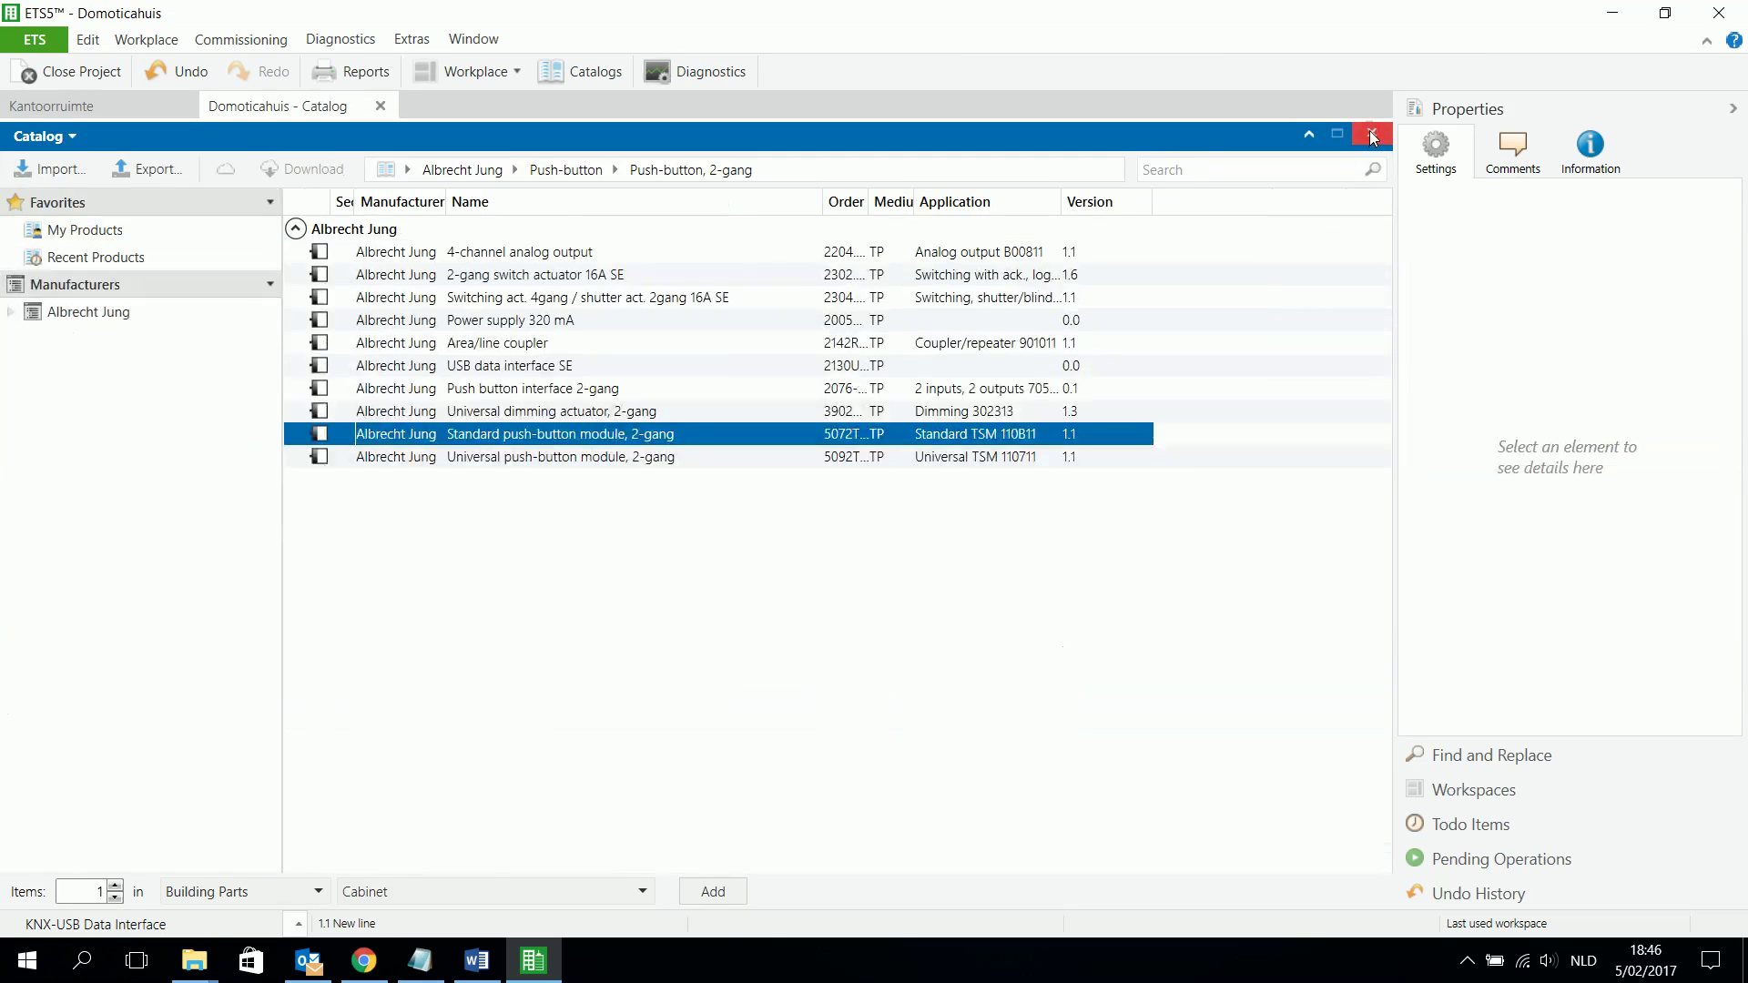
pyautogui.click(1373, 133)
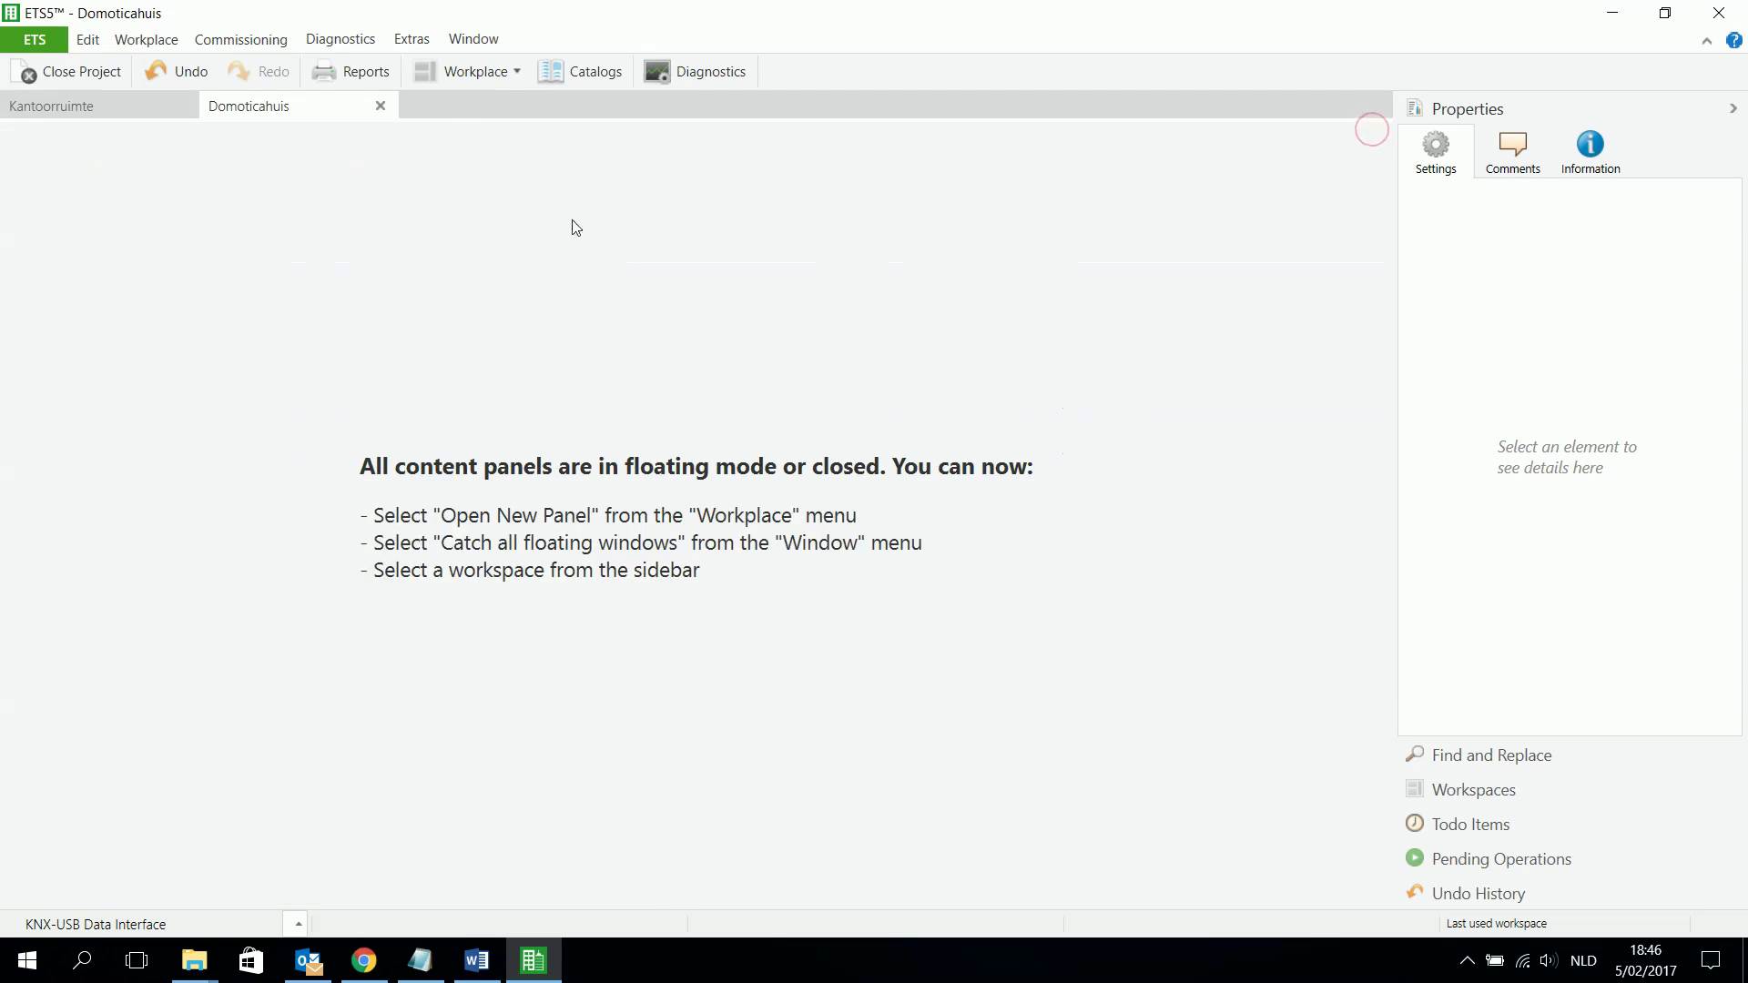
pyautogui.click(503, 76)
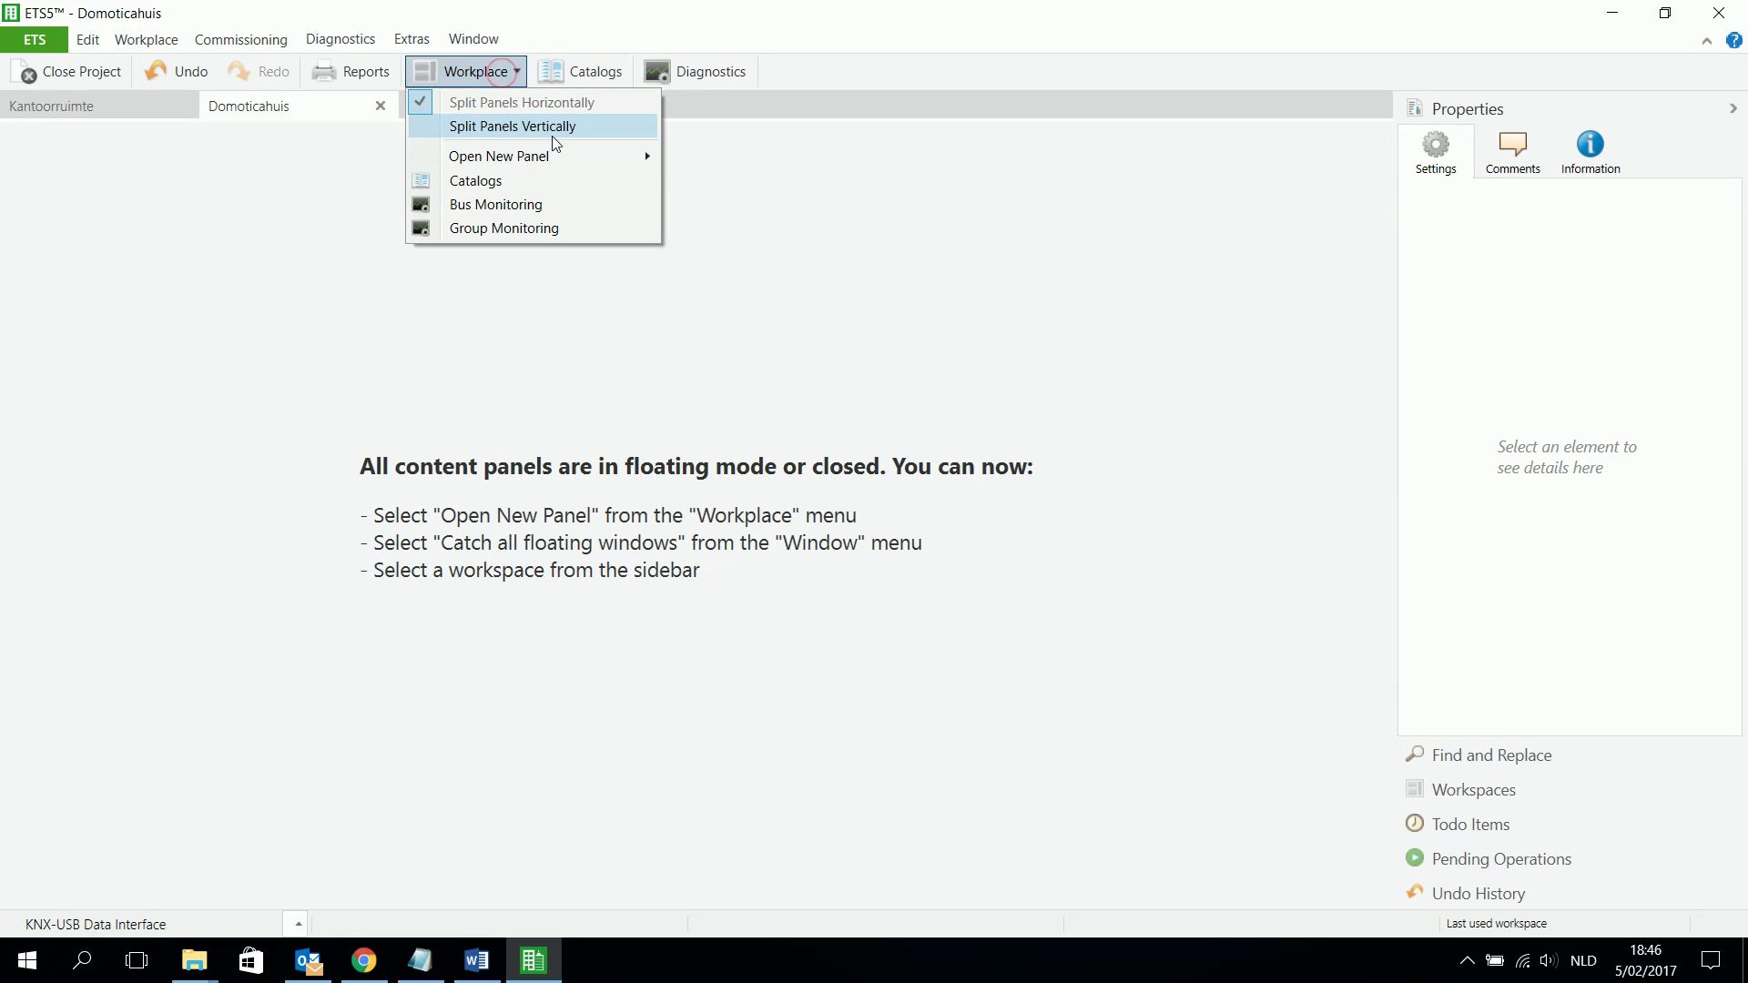
pyautogui.moveTo(575, 159)
pyautogui.click(723, 207)
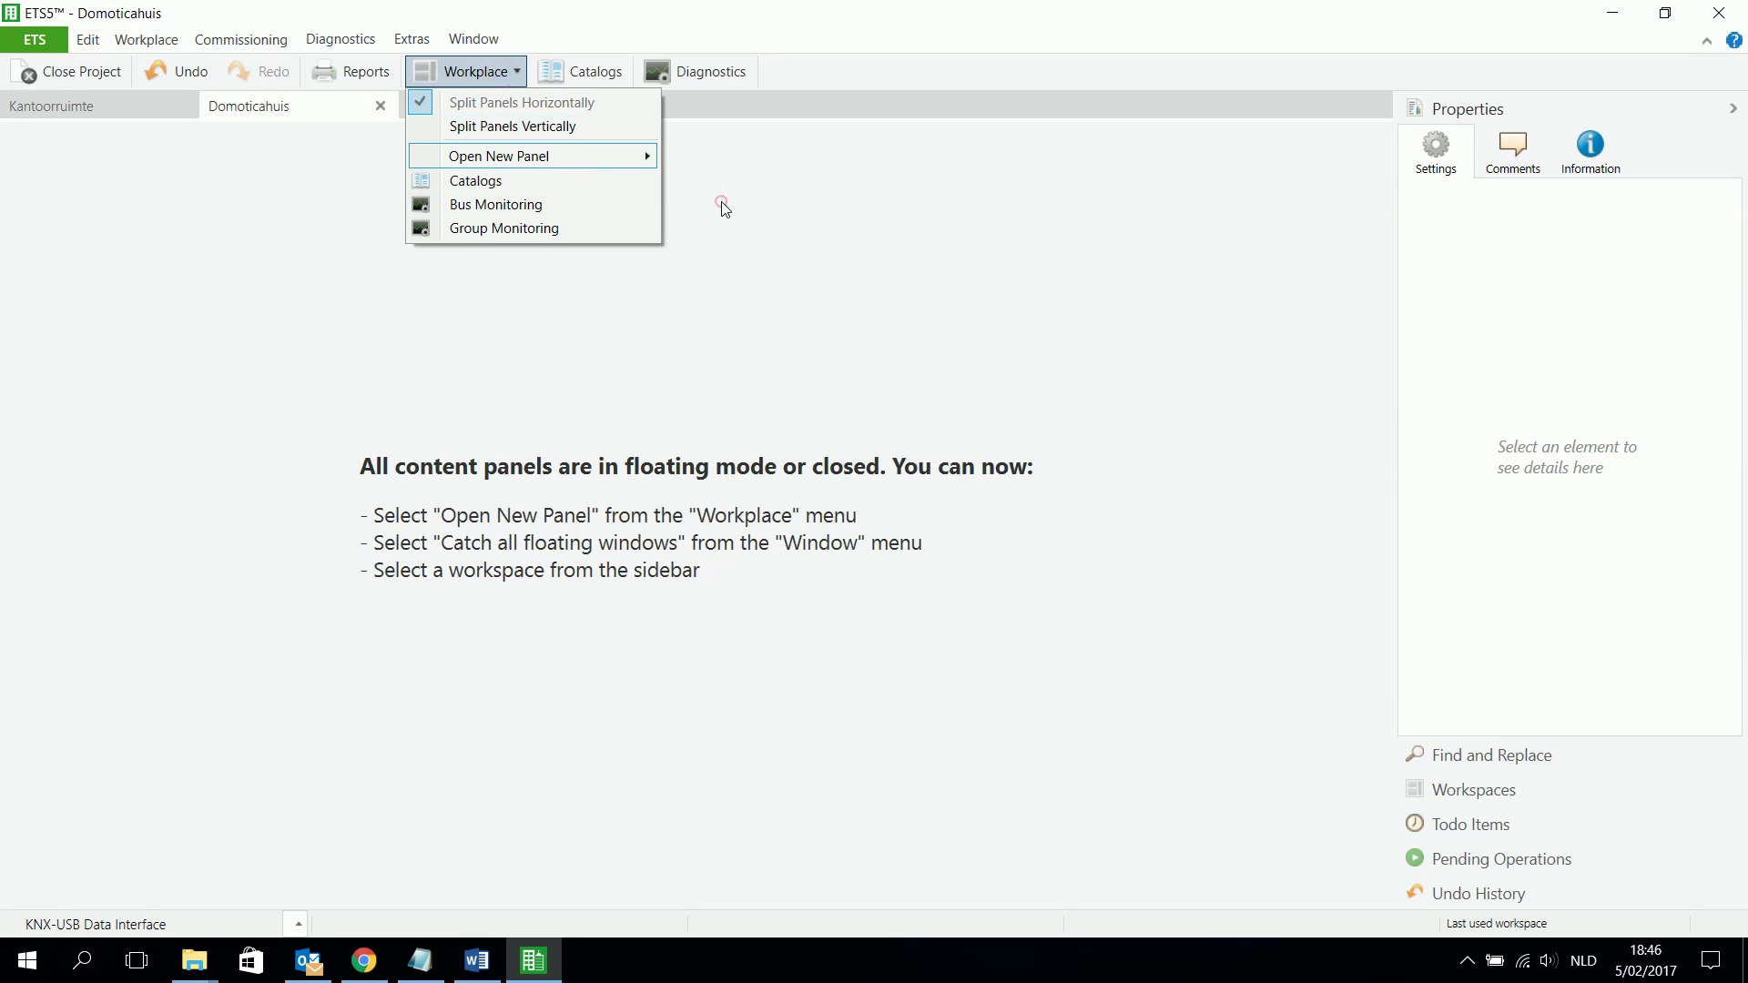
pyautogui.click(12, 257)
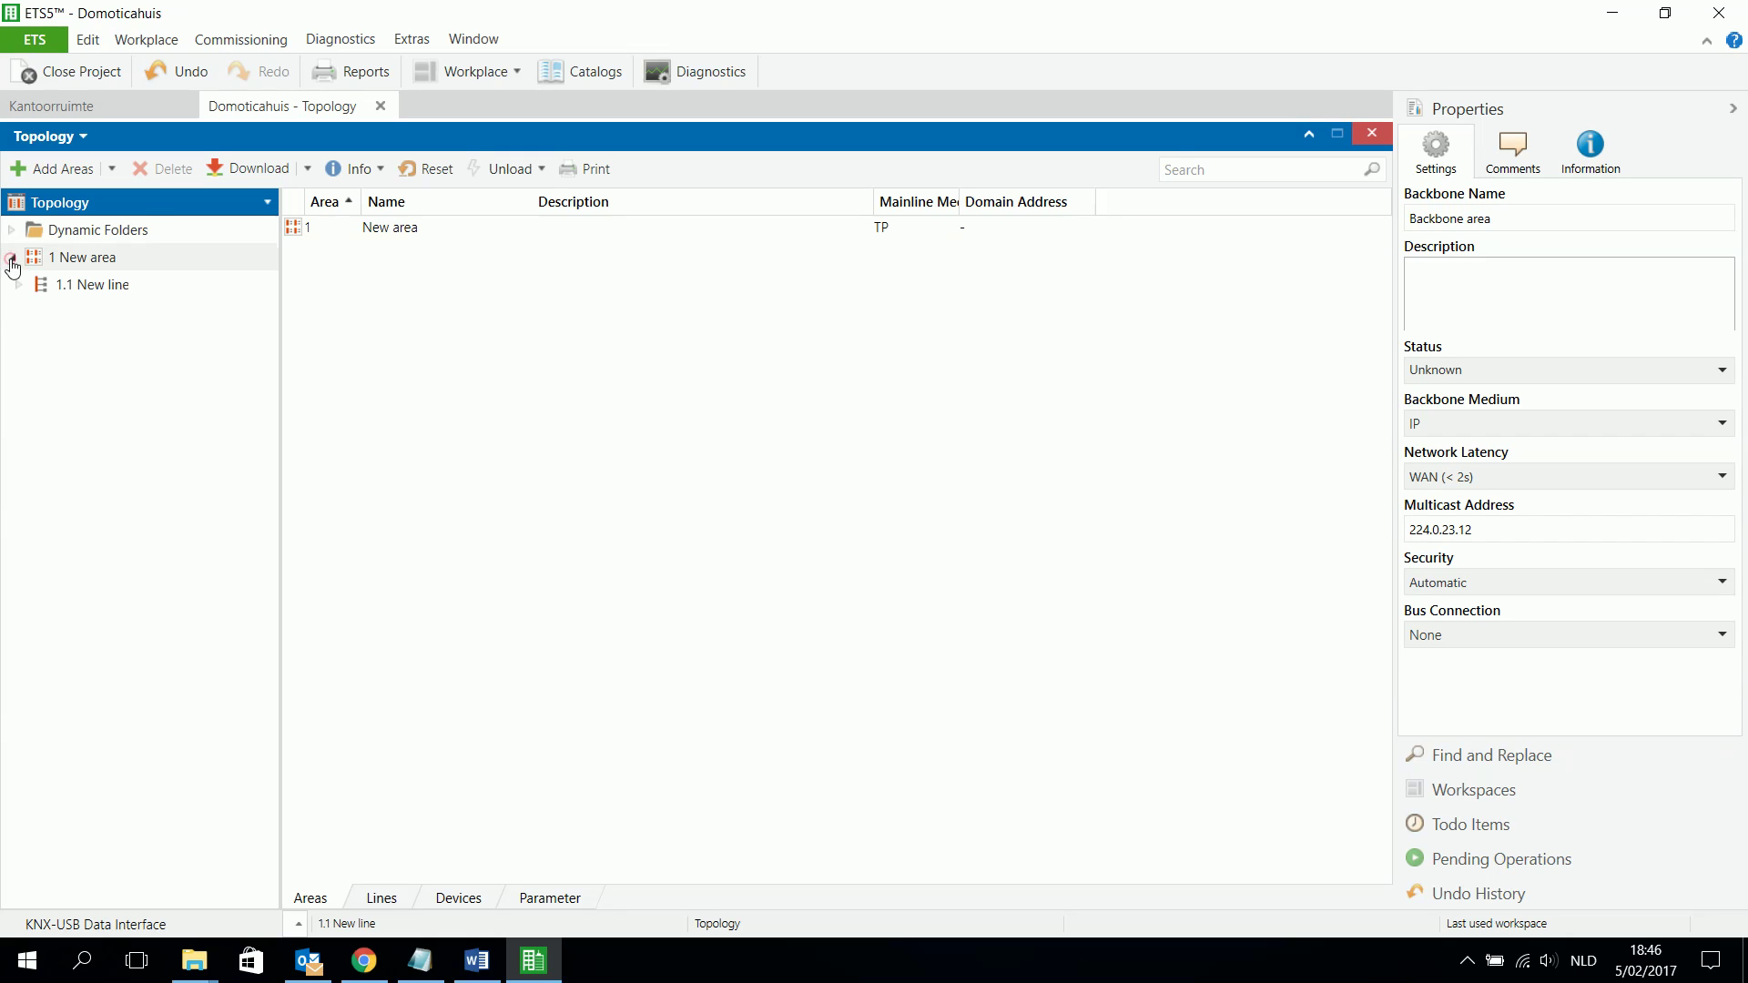
# - Add a Buildings panel below the topology via Workplace > Open New Panel
pyautogui.click(521, 66)
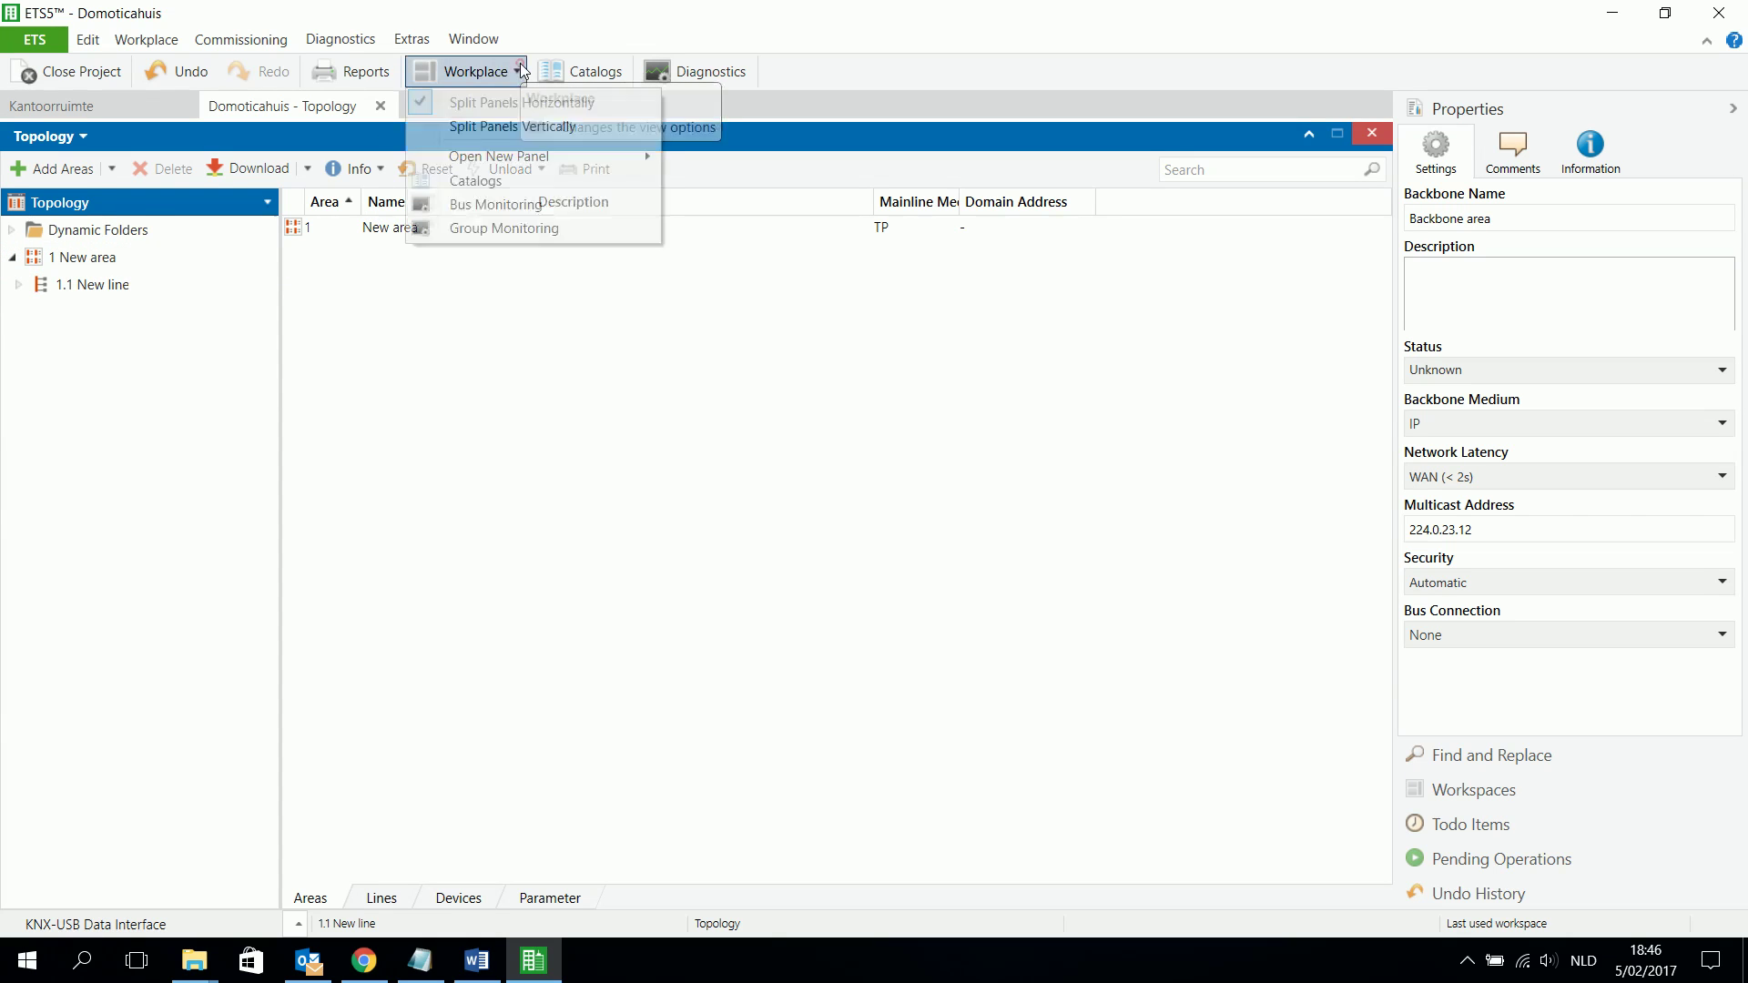
pyautogui.moveTo(590, 162)
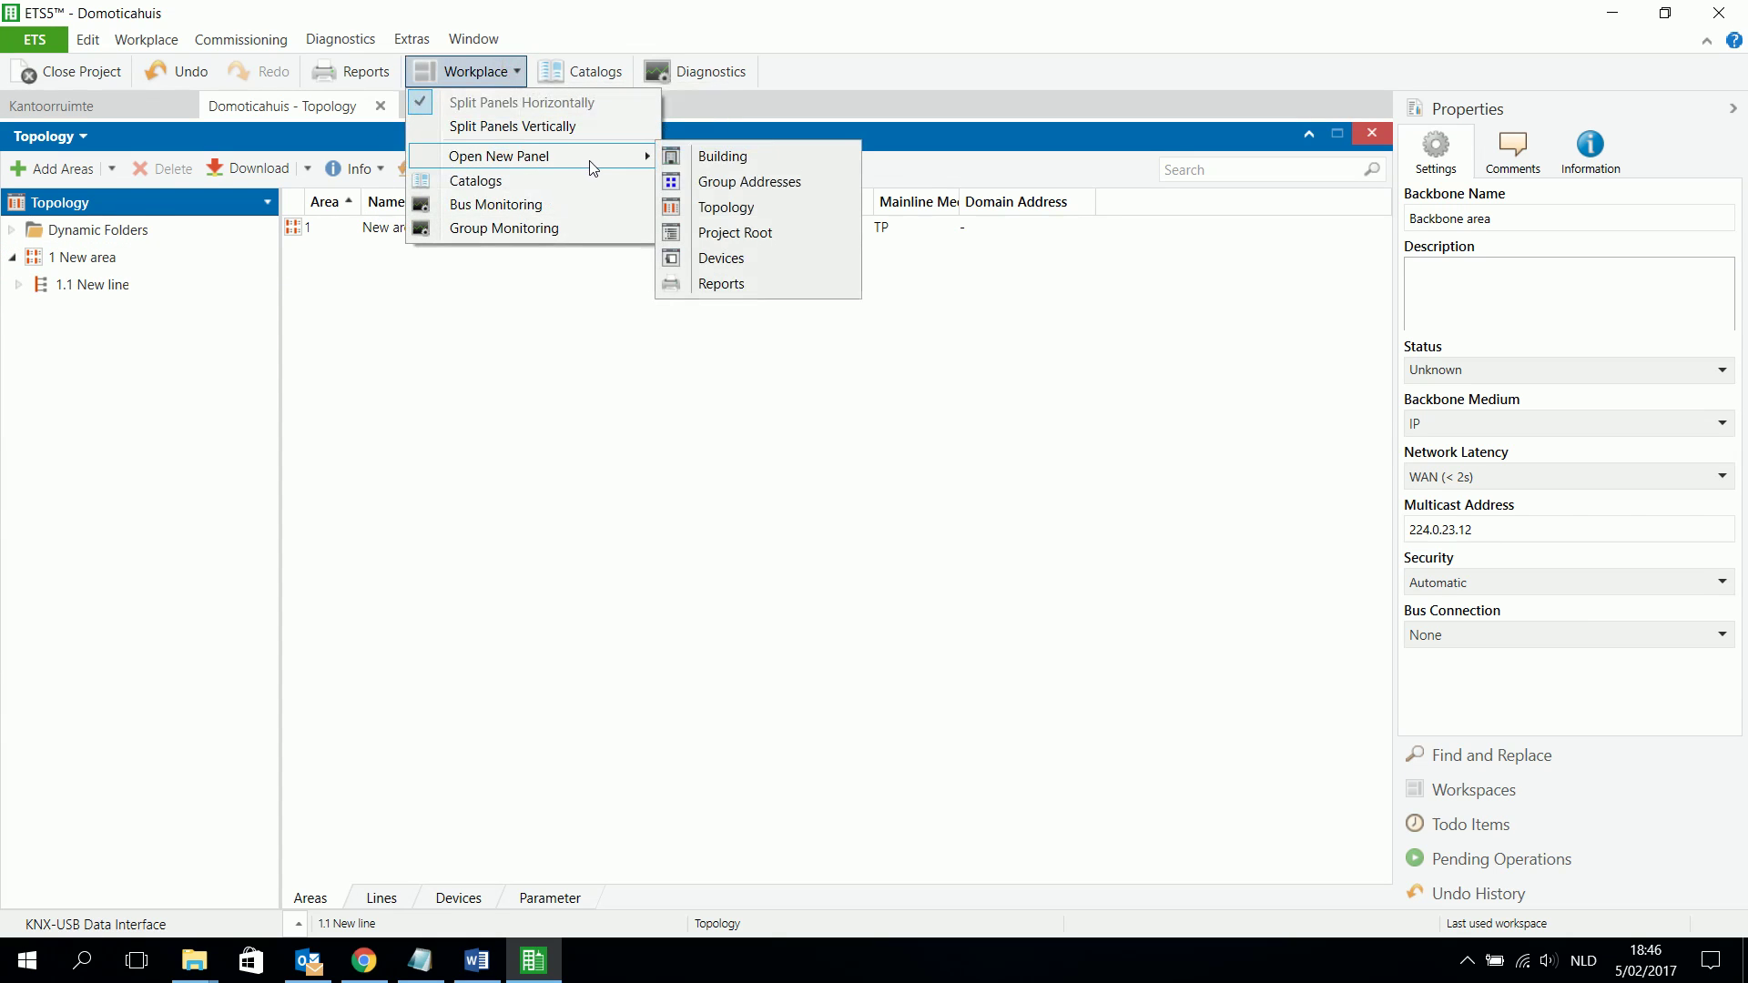
pyautogui.click(718, 161)
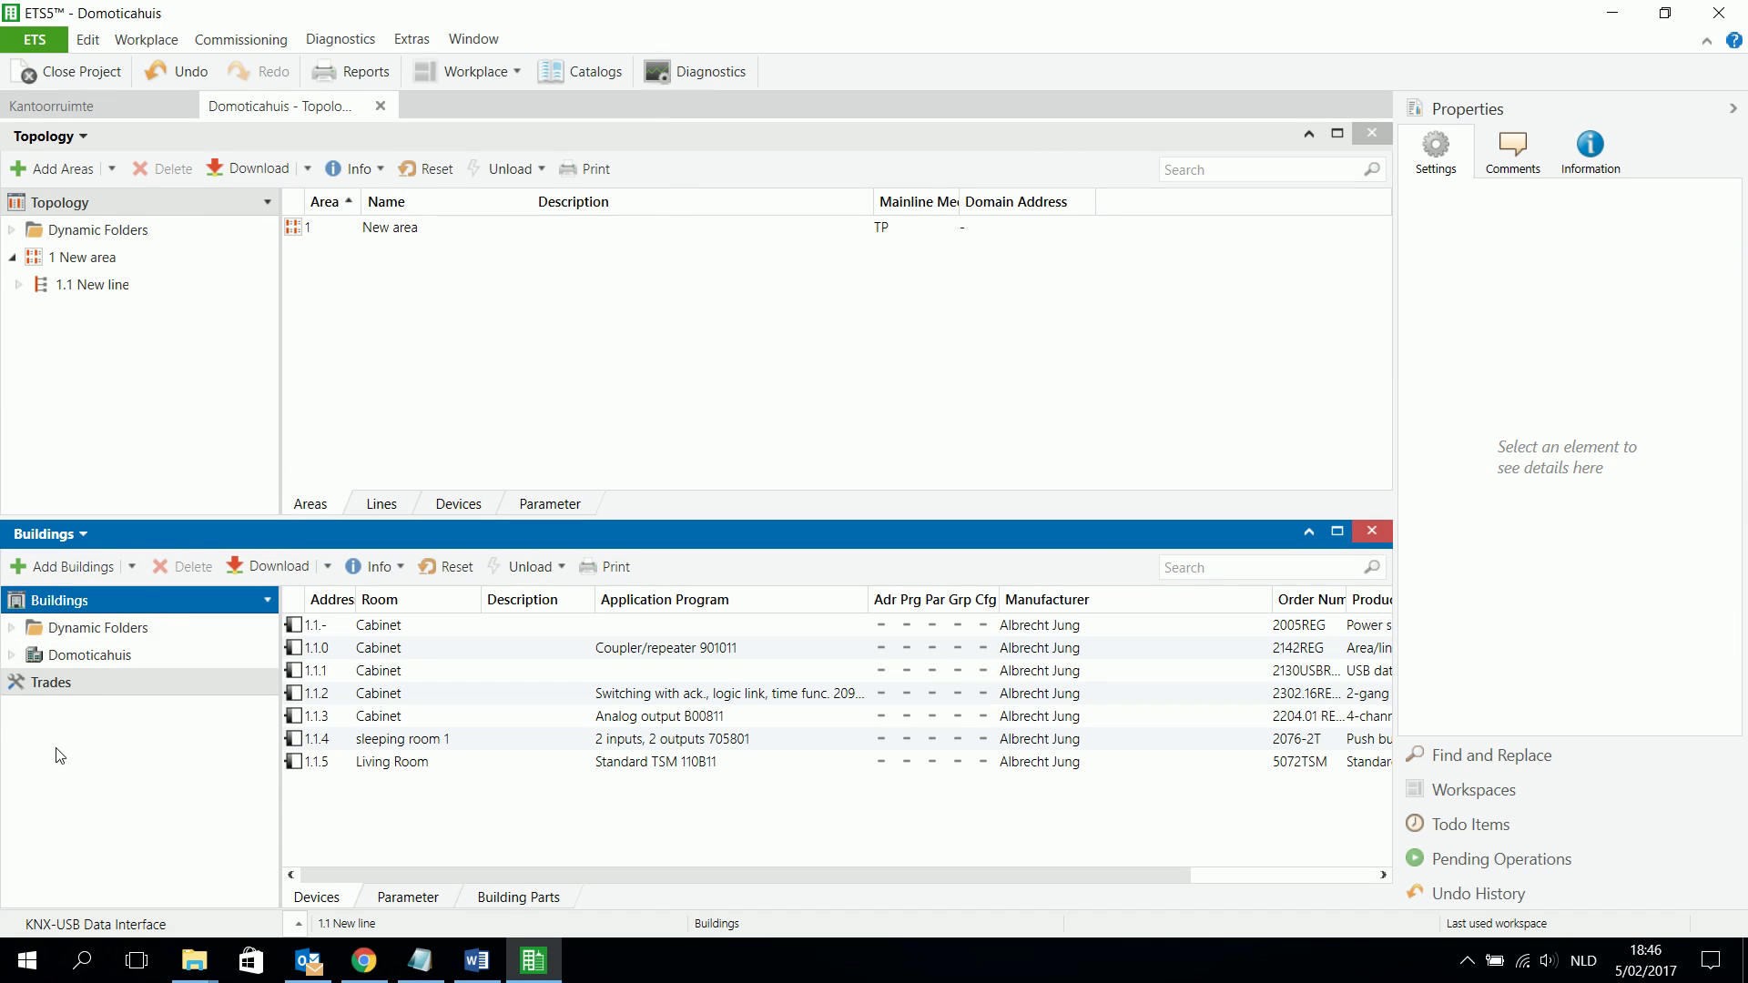
# - Expand Domoticahuis down to the Garage Cabinet and move the 320 mA power supply onto area 1 (1.0.-)
pyautogui.click(12, 655)
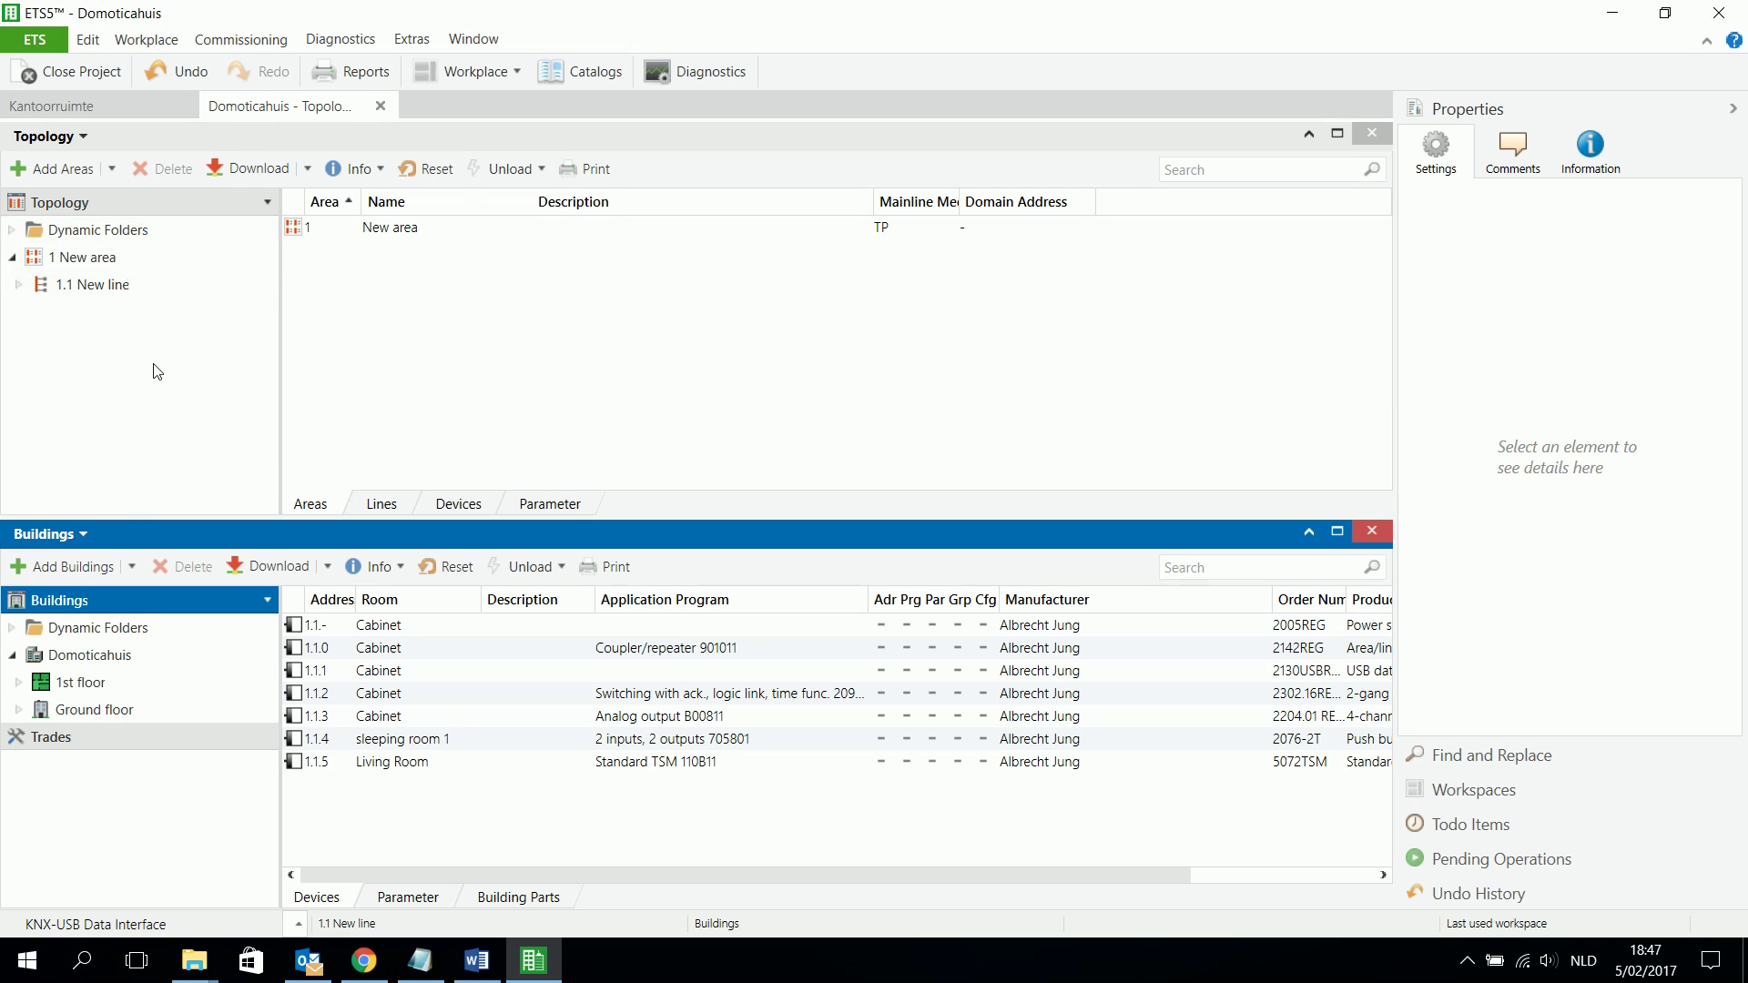
pyautogui.click(19, 687)
pyautogui.click(18, 736)
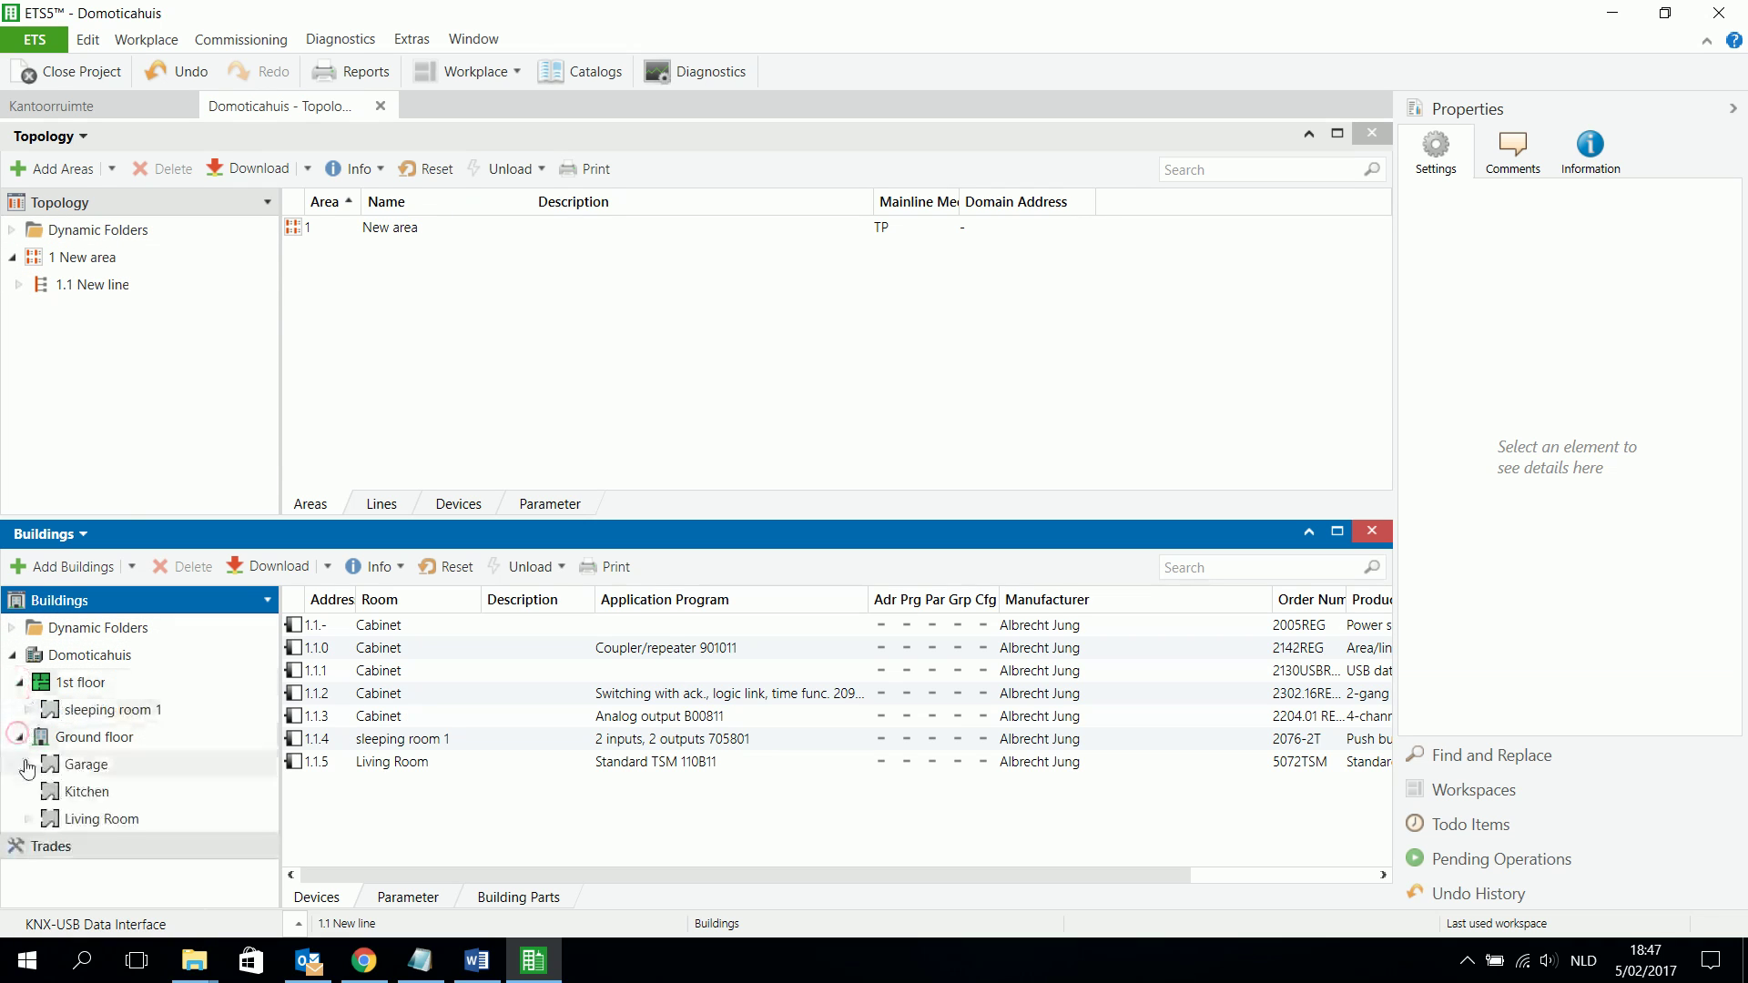
pyautogui.click(28, 765)
pyautogui.click(37, 792)
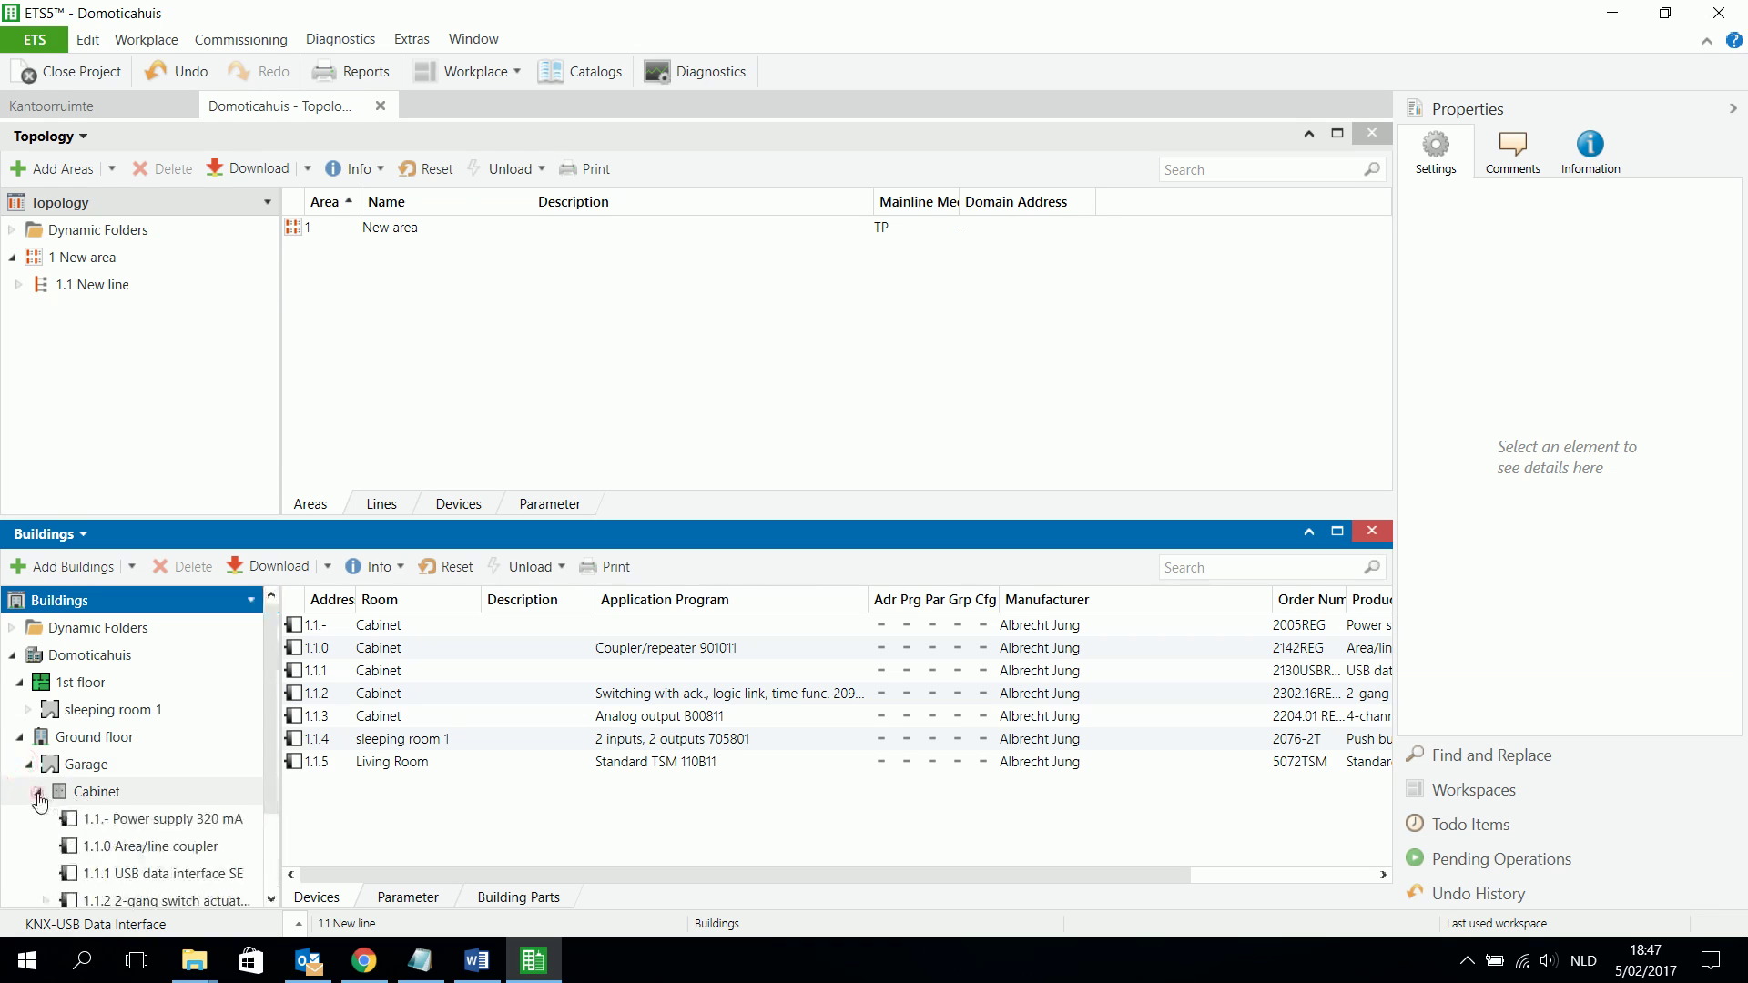
pyautogui.click(127, 822)
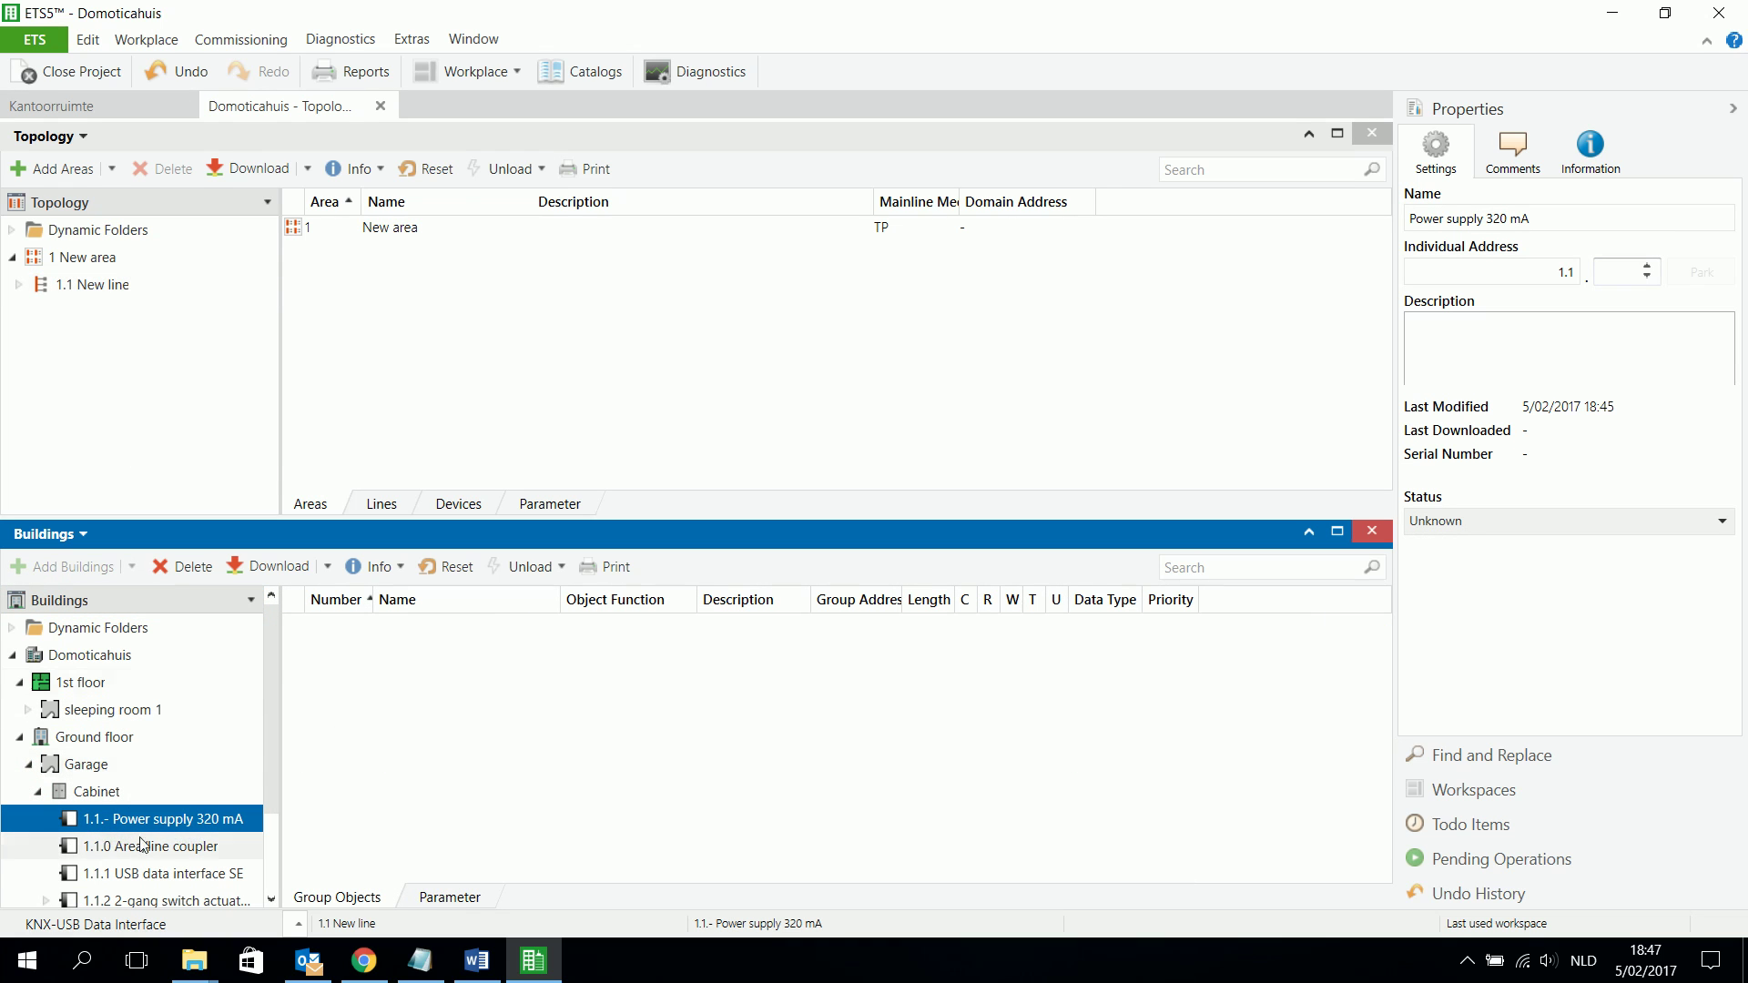
pyautogui.moveTo(139, 824); pyautogui.dragTo(63, 257)
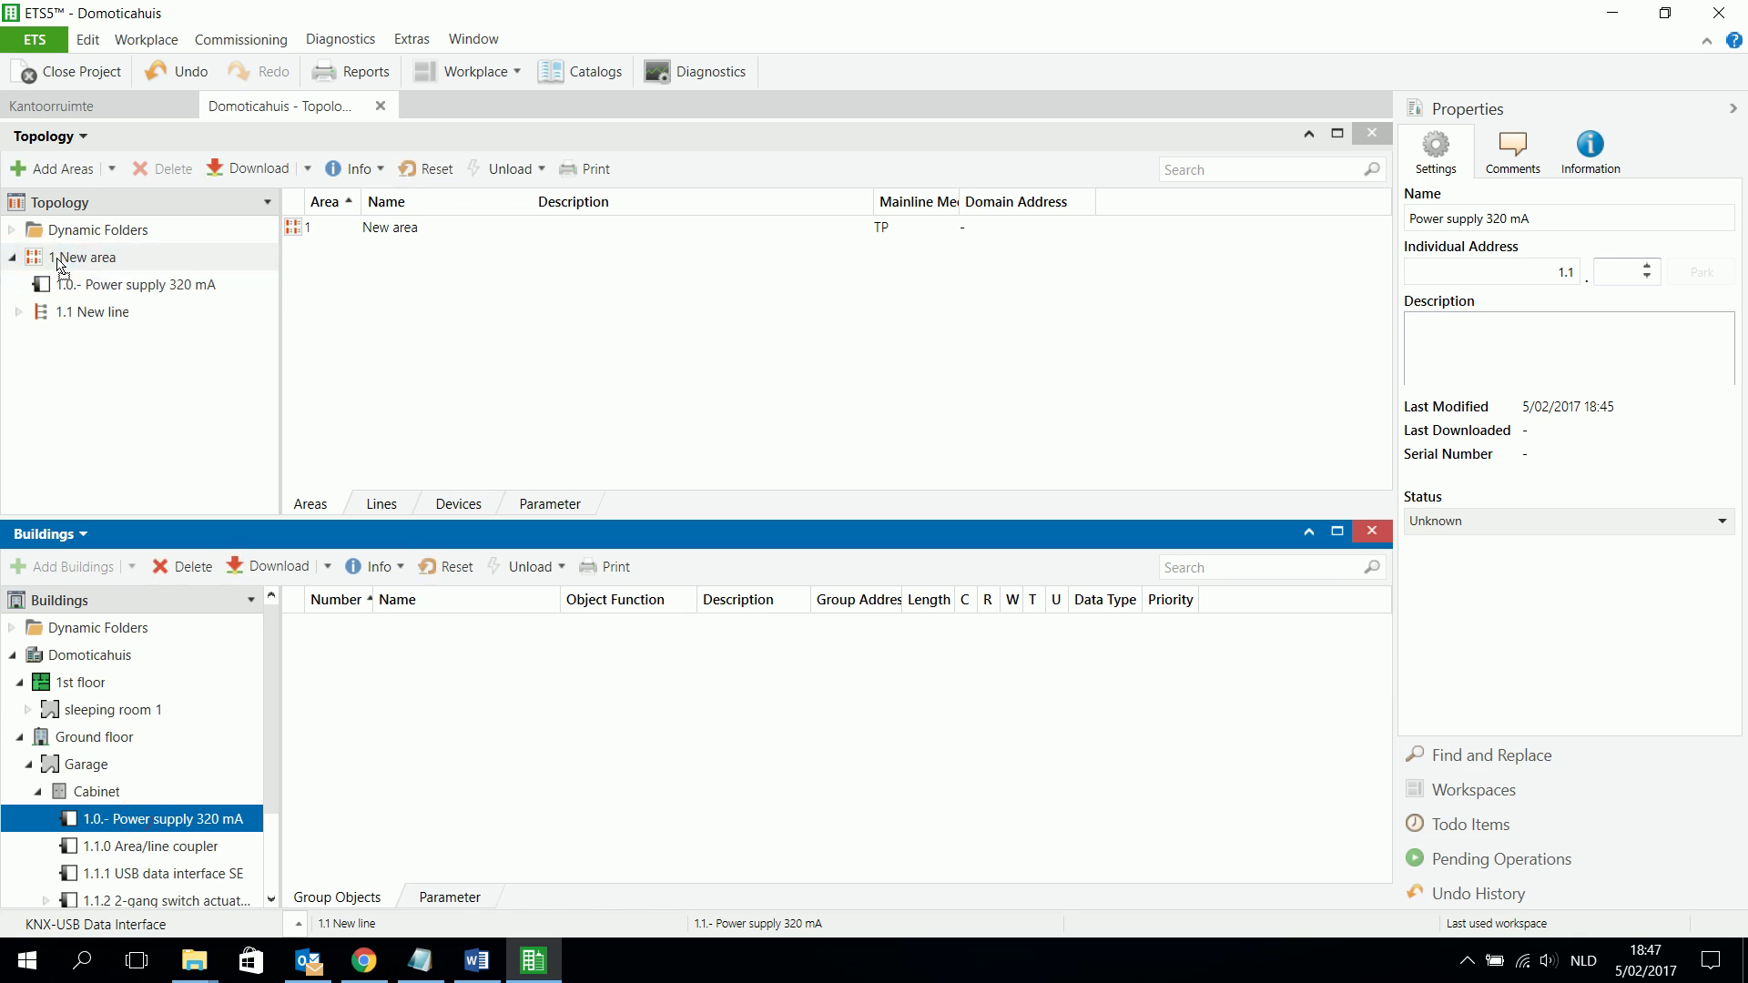
# - Try moving the area/line coupler into area 1 and dismiss the validation error
pyautogui.click(171, 847)
pyautogui.moveTo(179, 496); pyautogui.dragTo(91, 257)
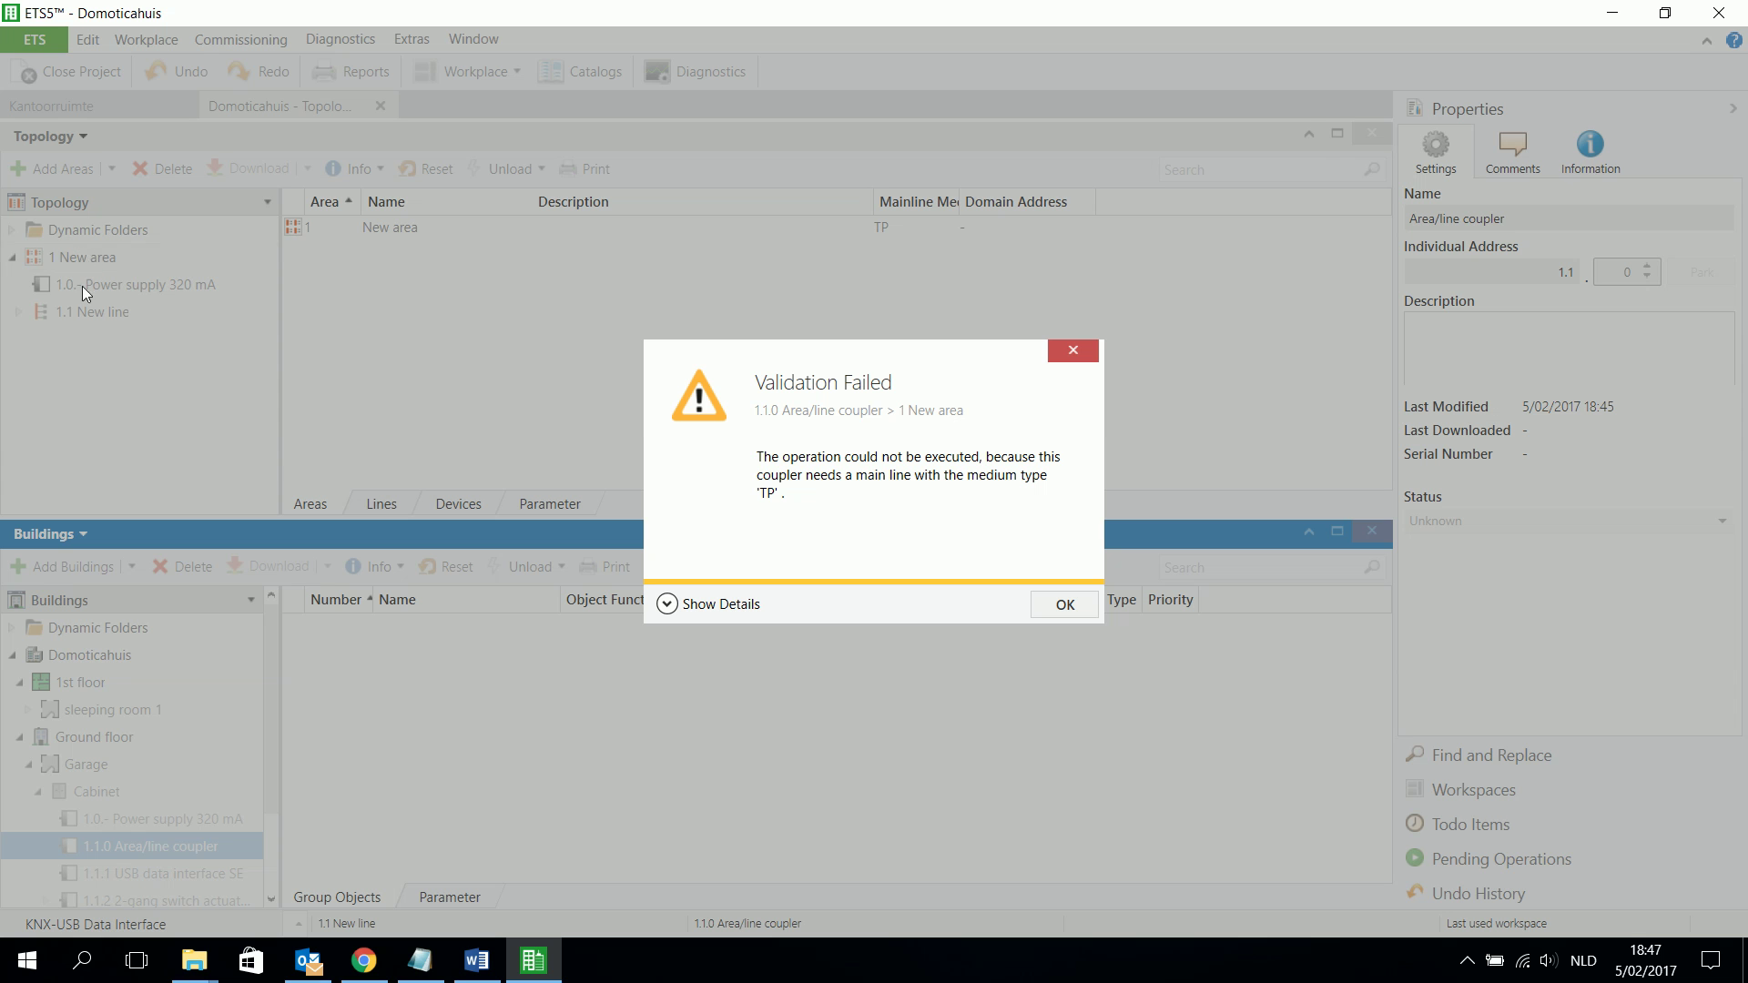
pyautogui.click(1058, 604)
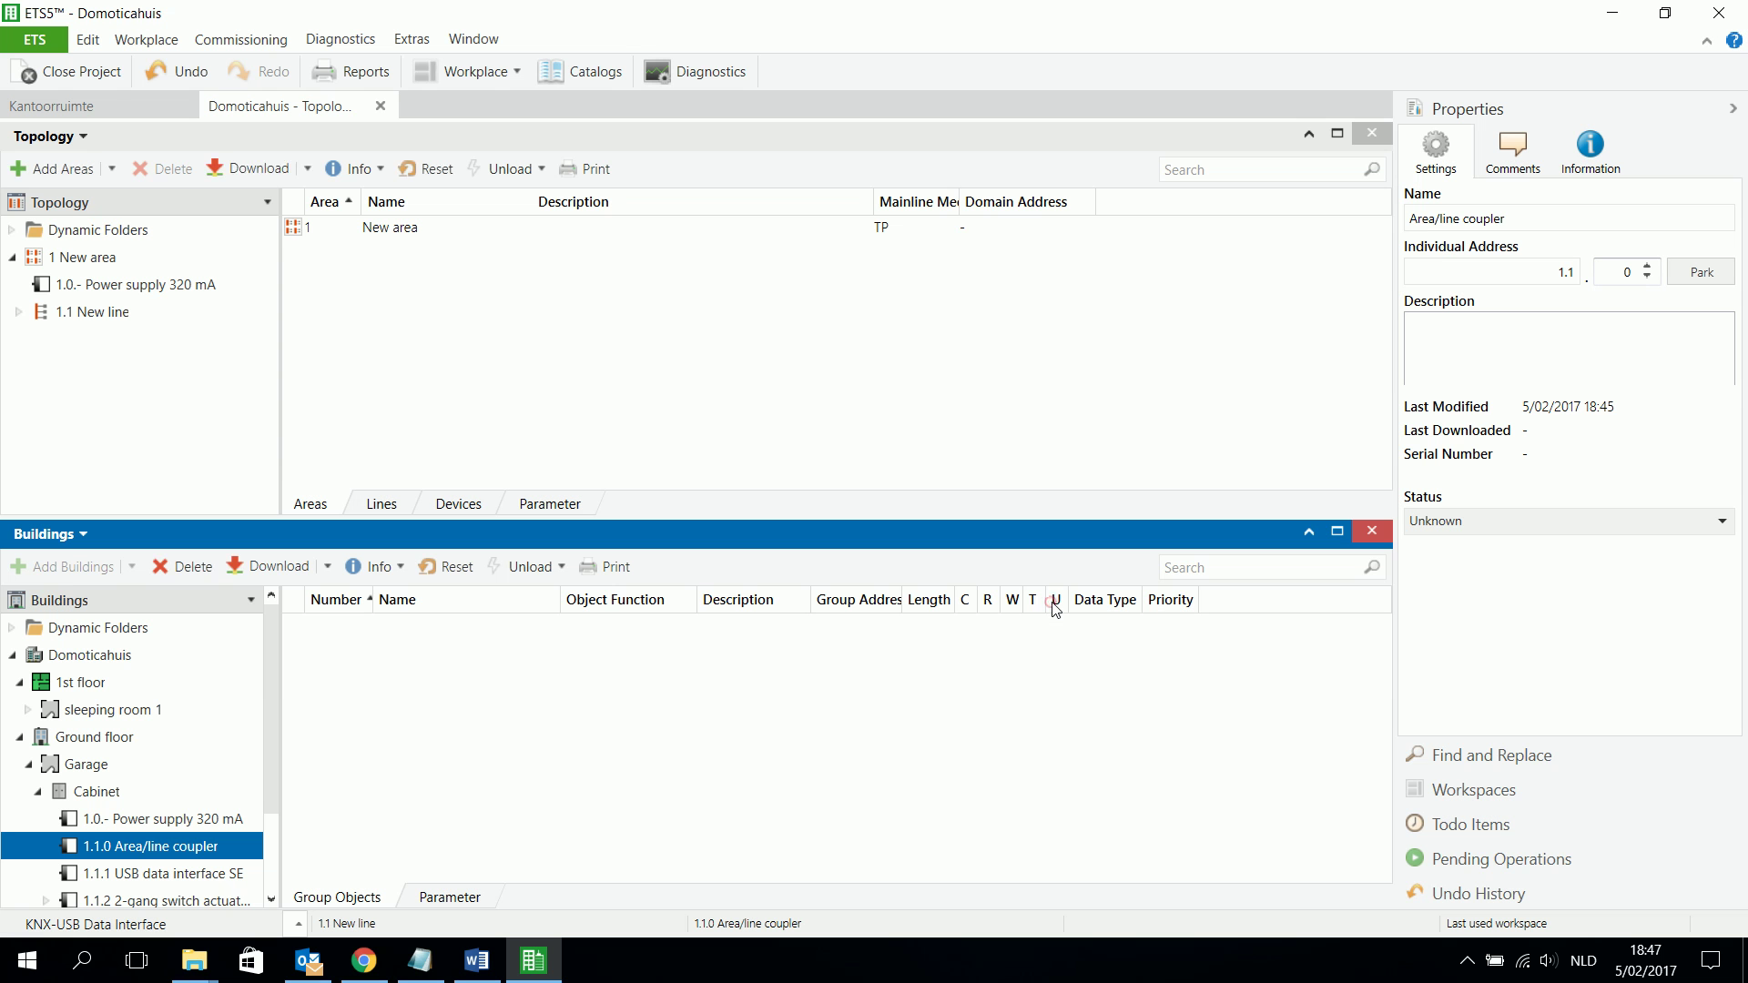
pyautogui.click(69, 259)
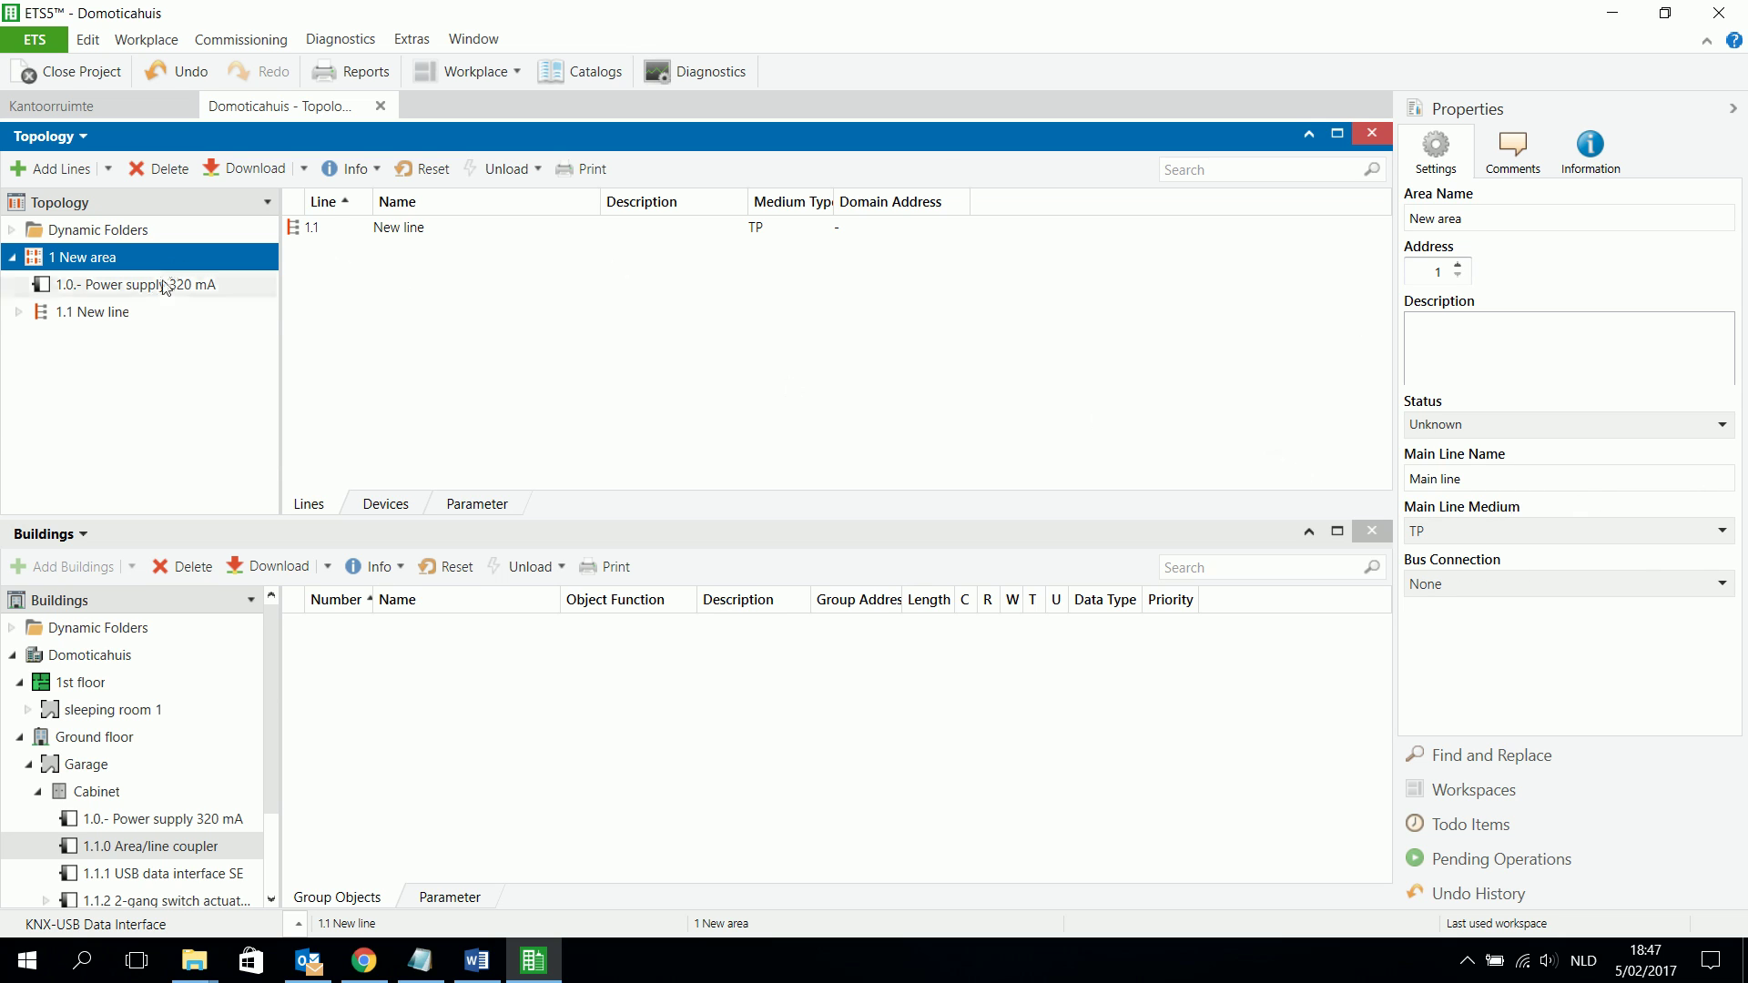
pyautogui.click(91, 312)
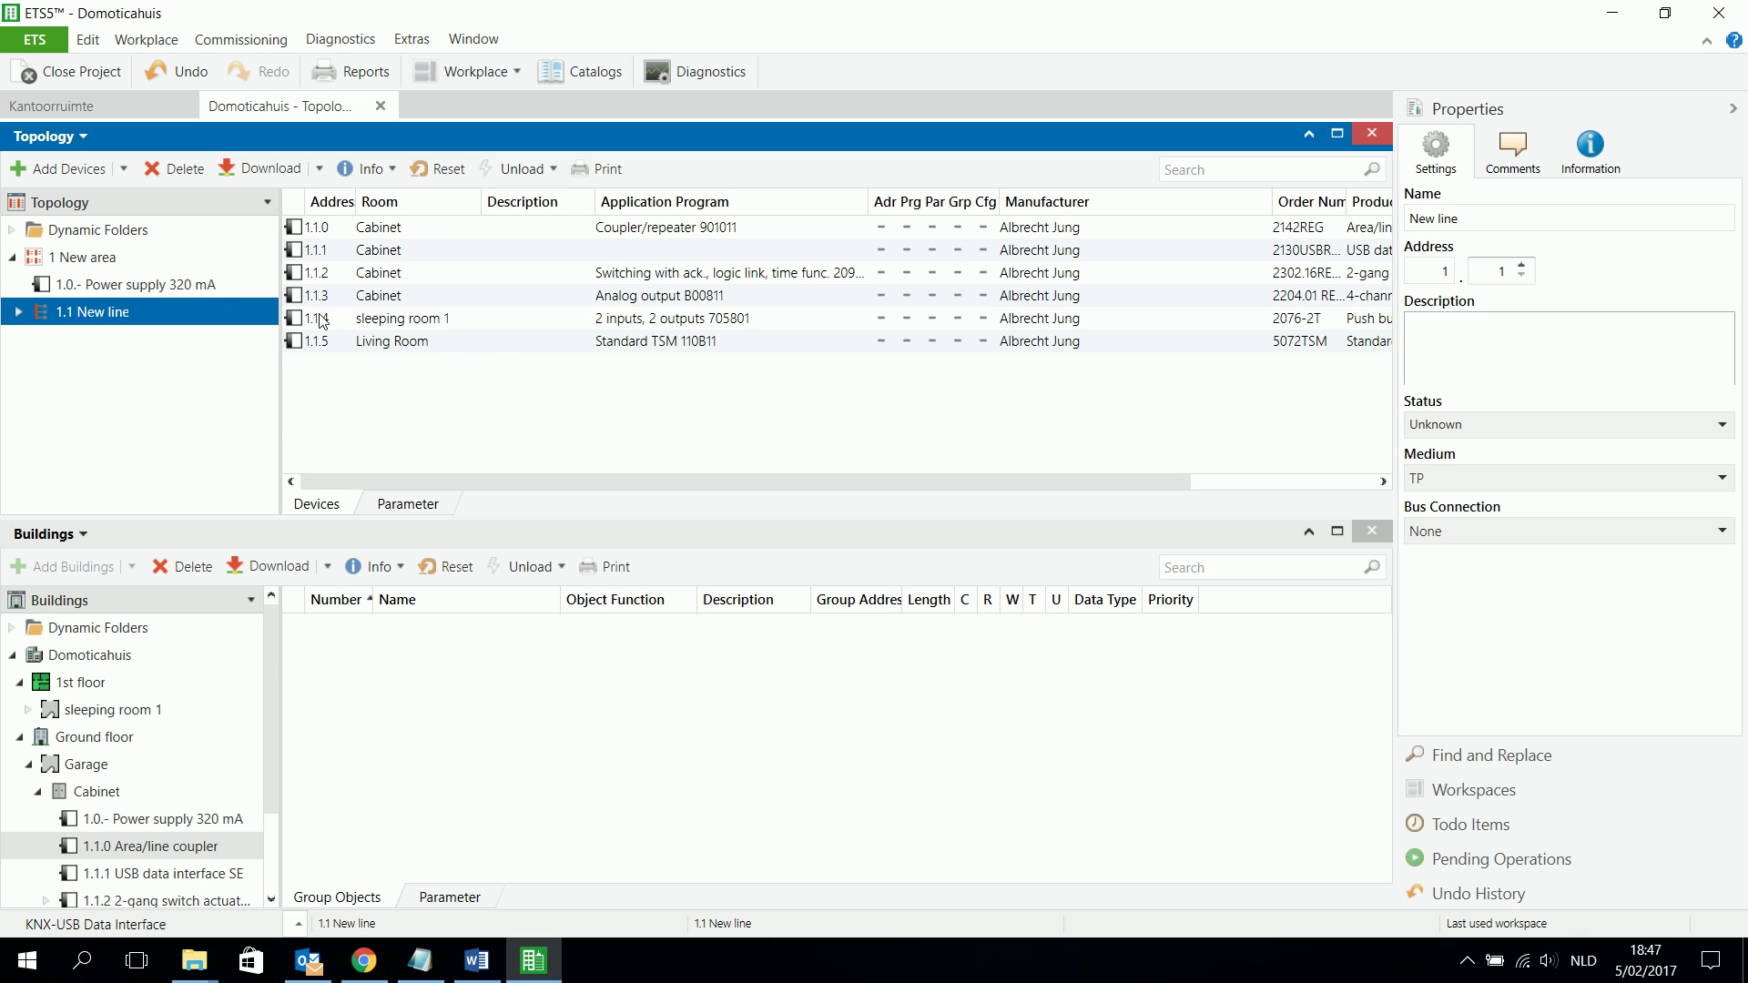
pyautogui.click(13, 263)
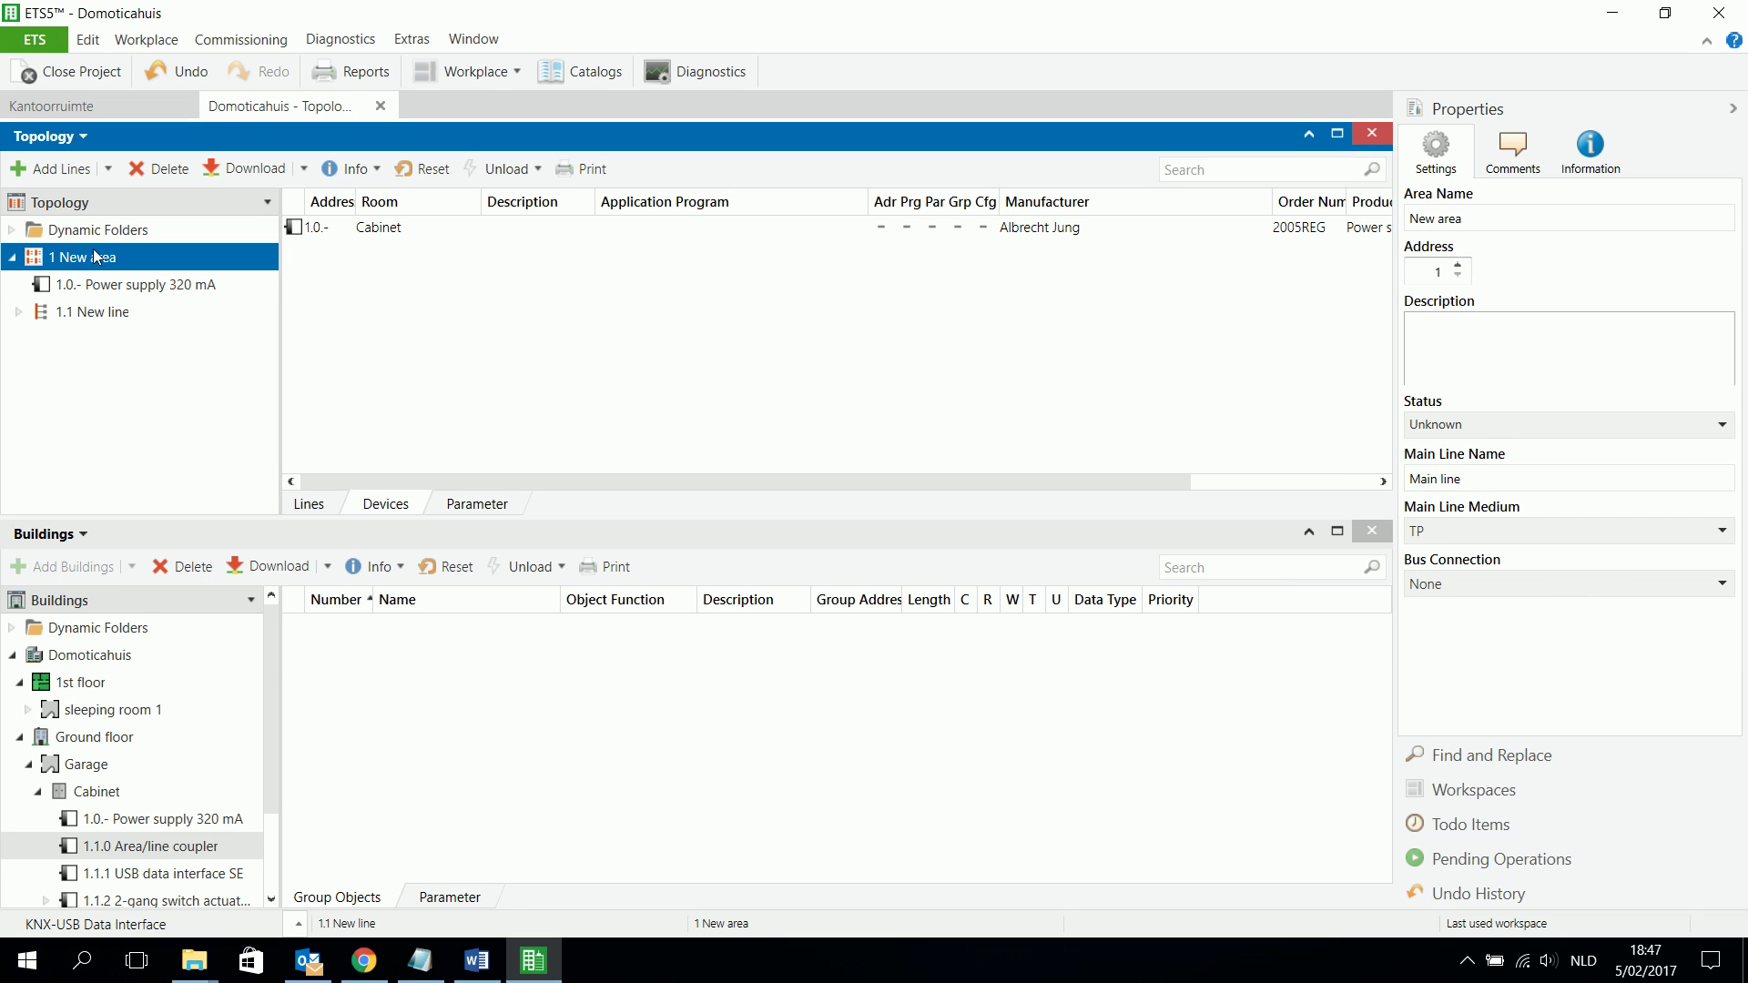
pyautogui.click(84, 285)
pyautogui.click(63, 258)
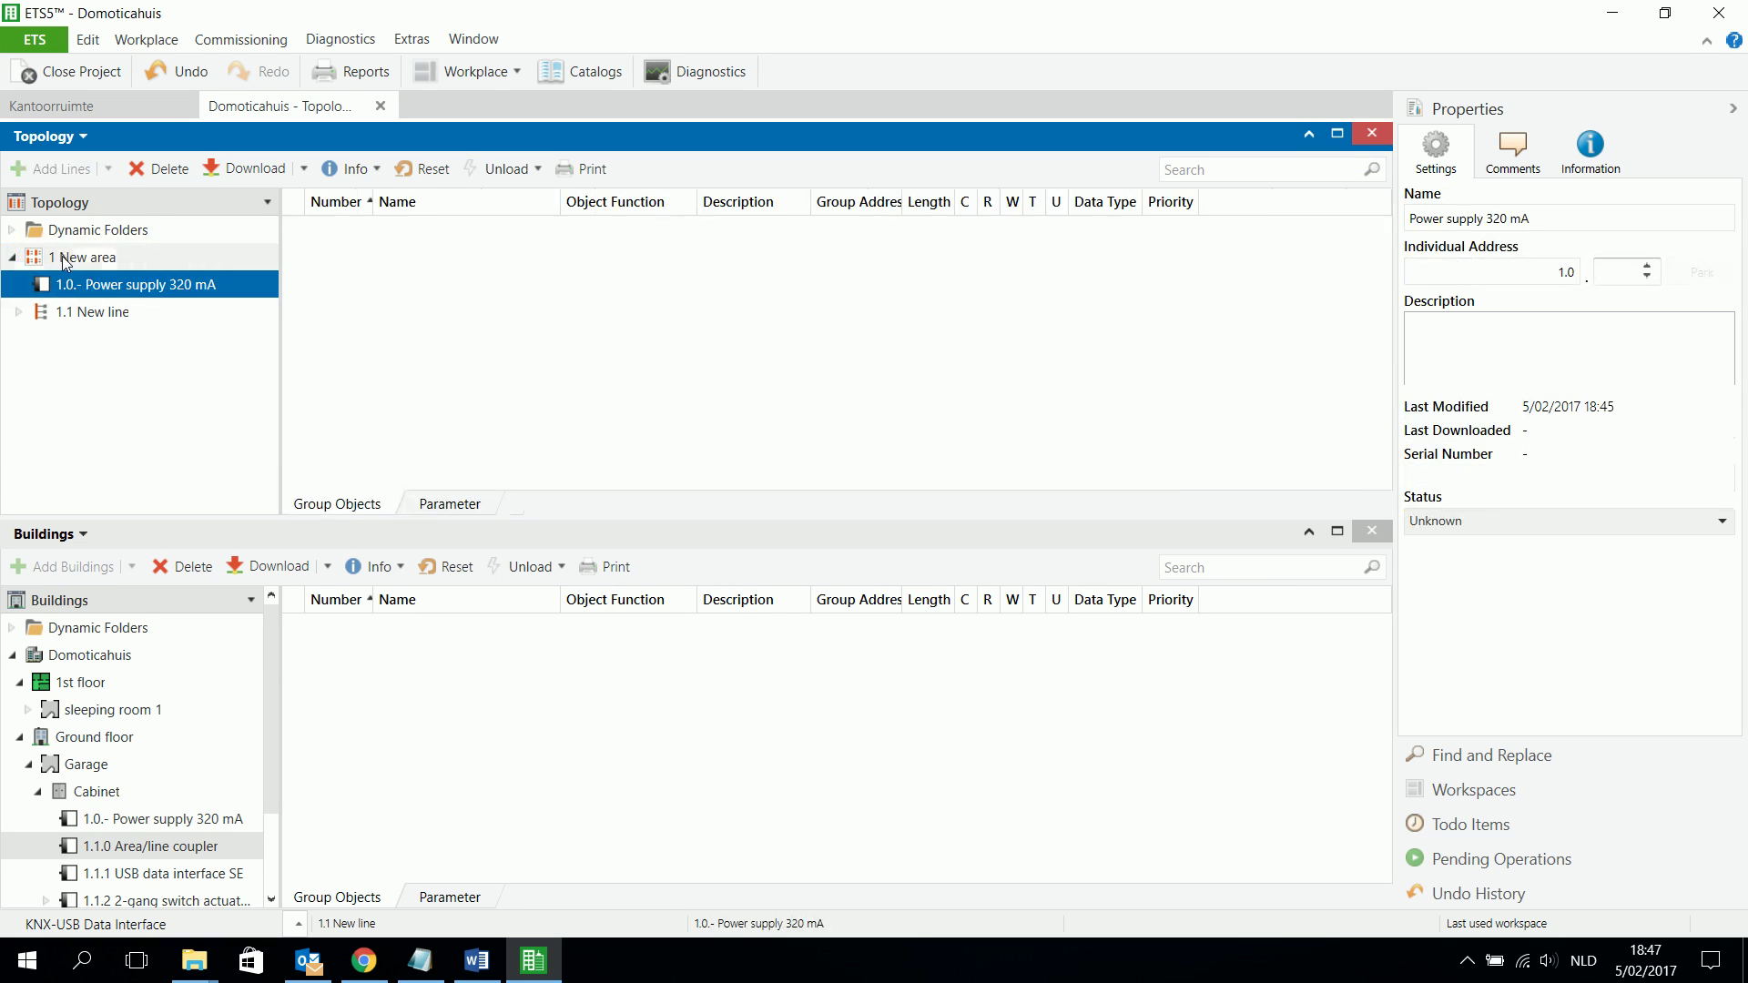
pyautogui.click(1466, 961)
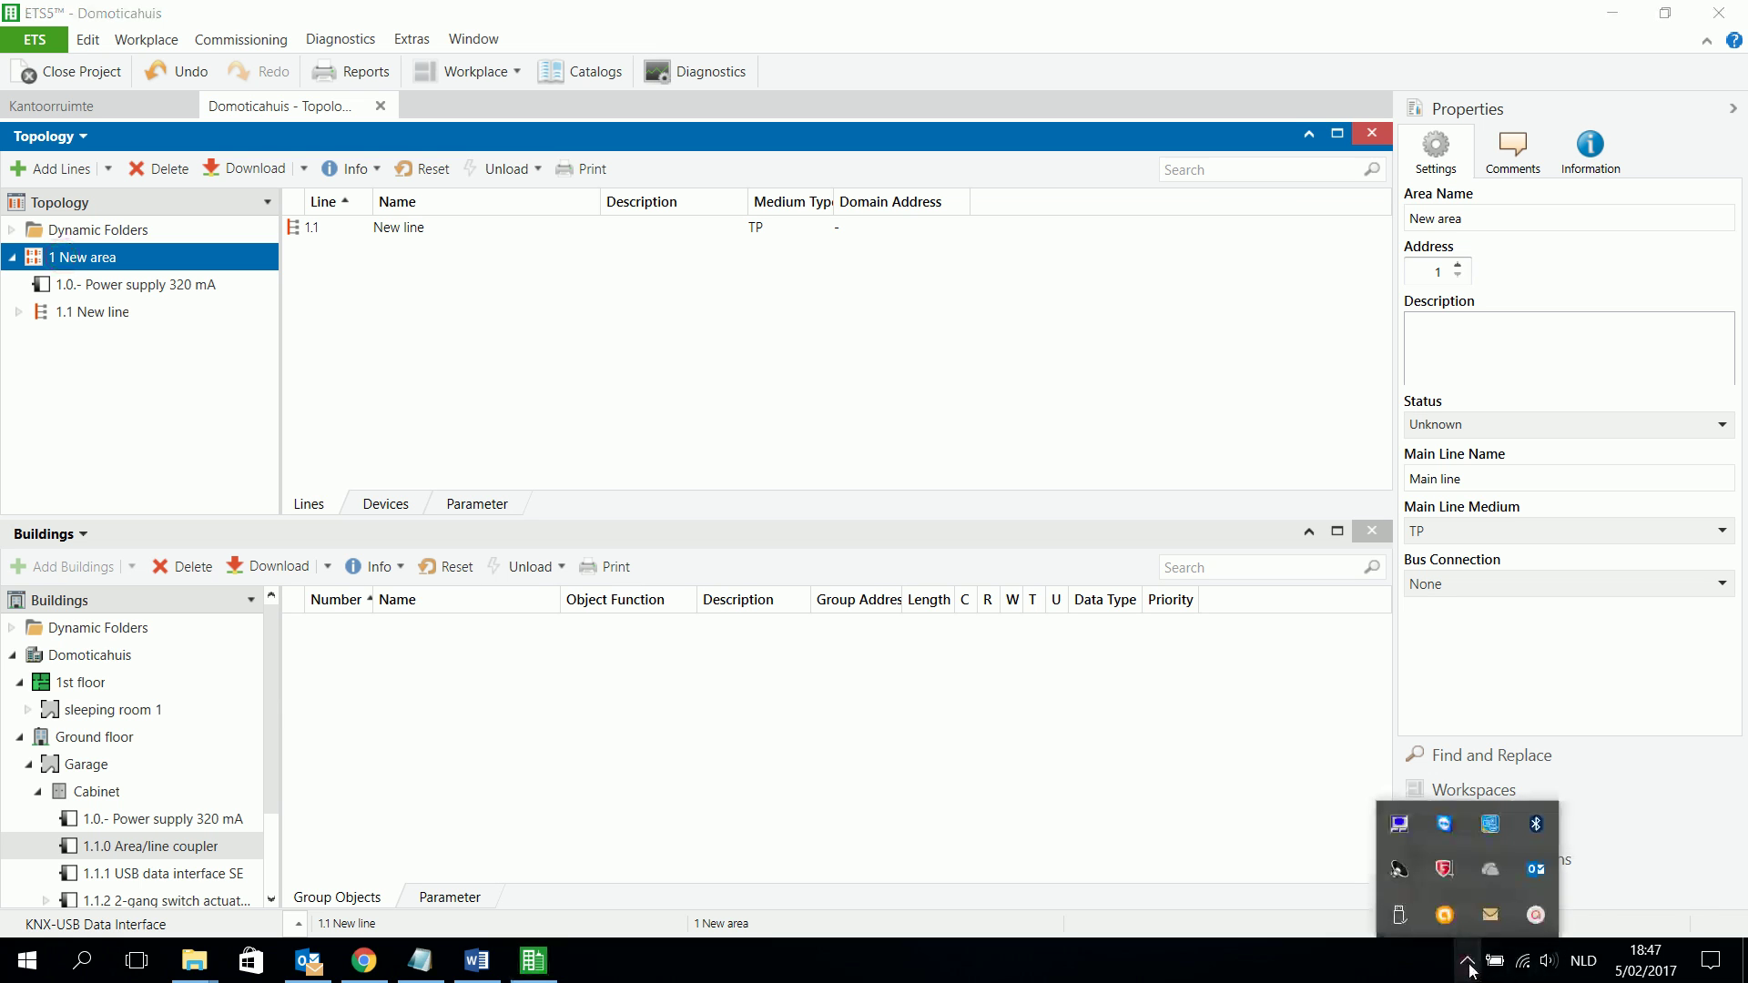
pyautogui.click(1536, 915)
pyautogui.click(1627, 905)
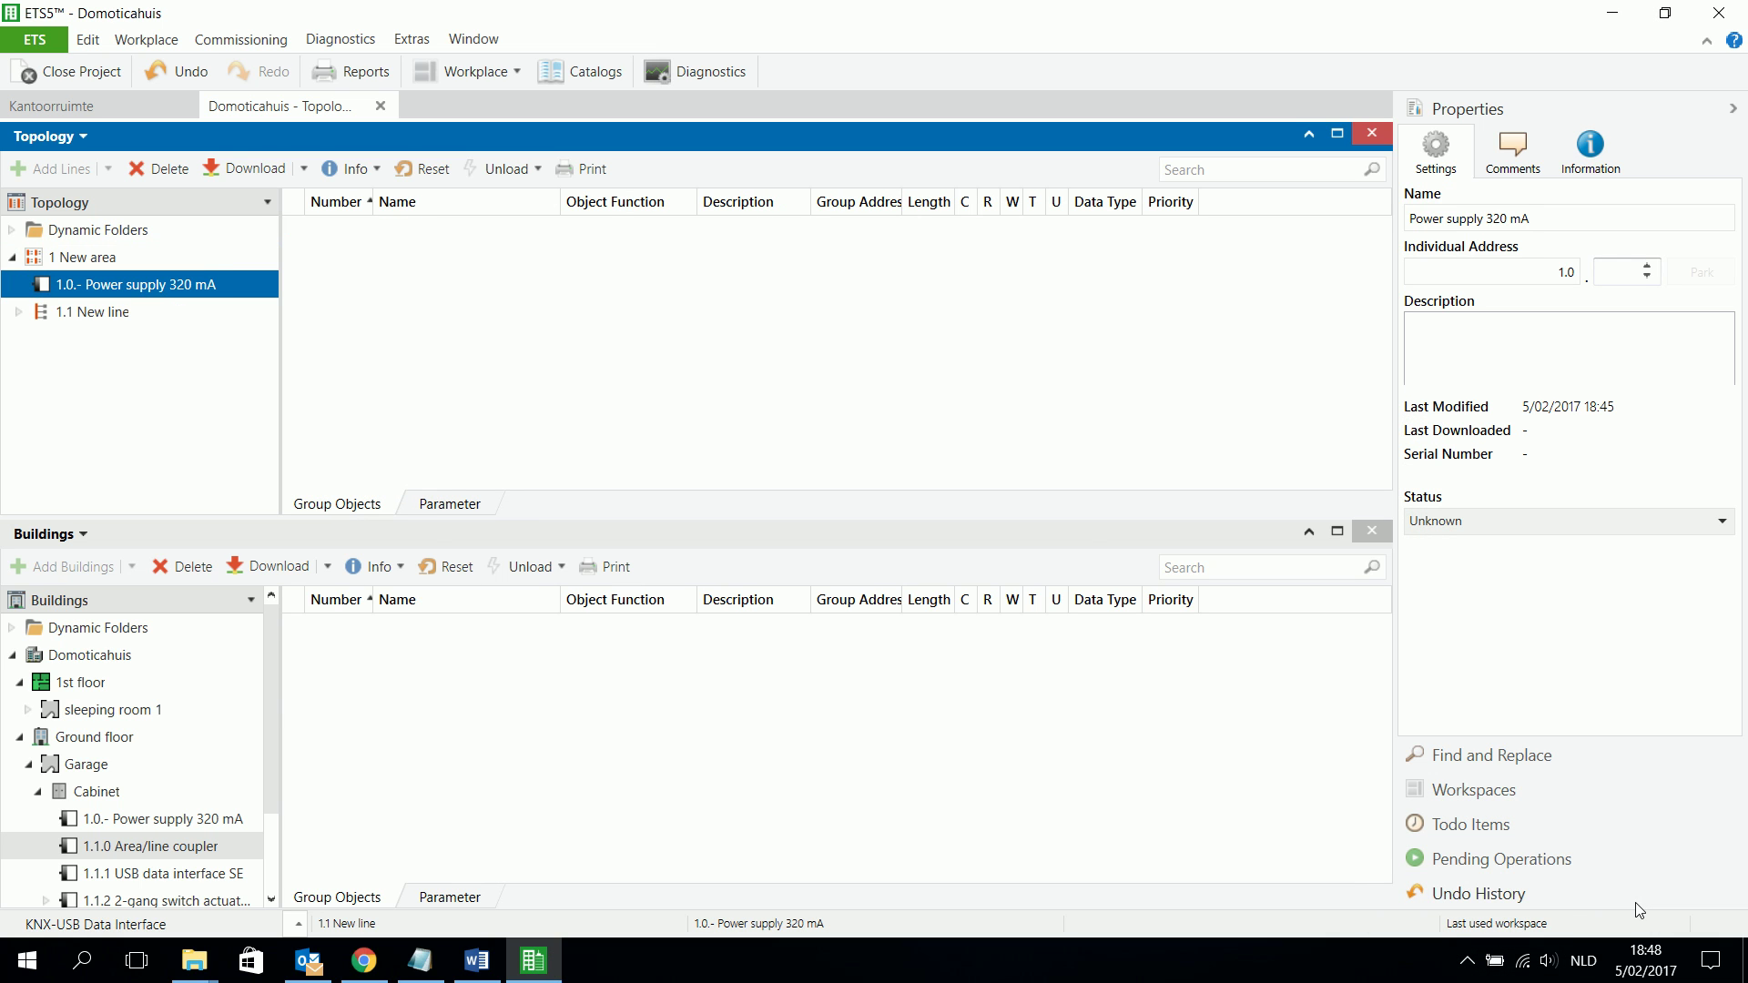
# - Move the power supply back onto line 1.1 as 1.1.-
pyautogui.click(17, 313)
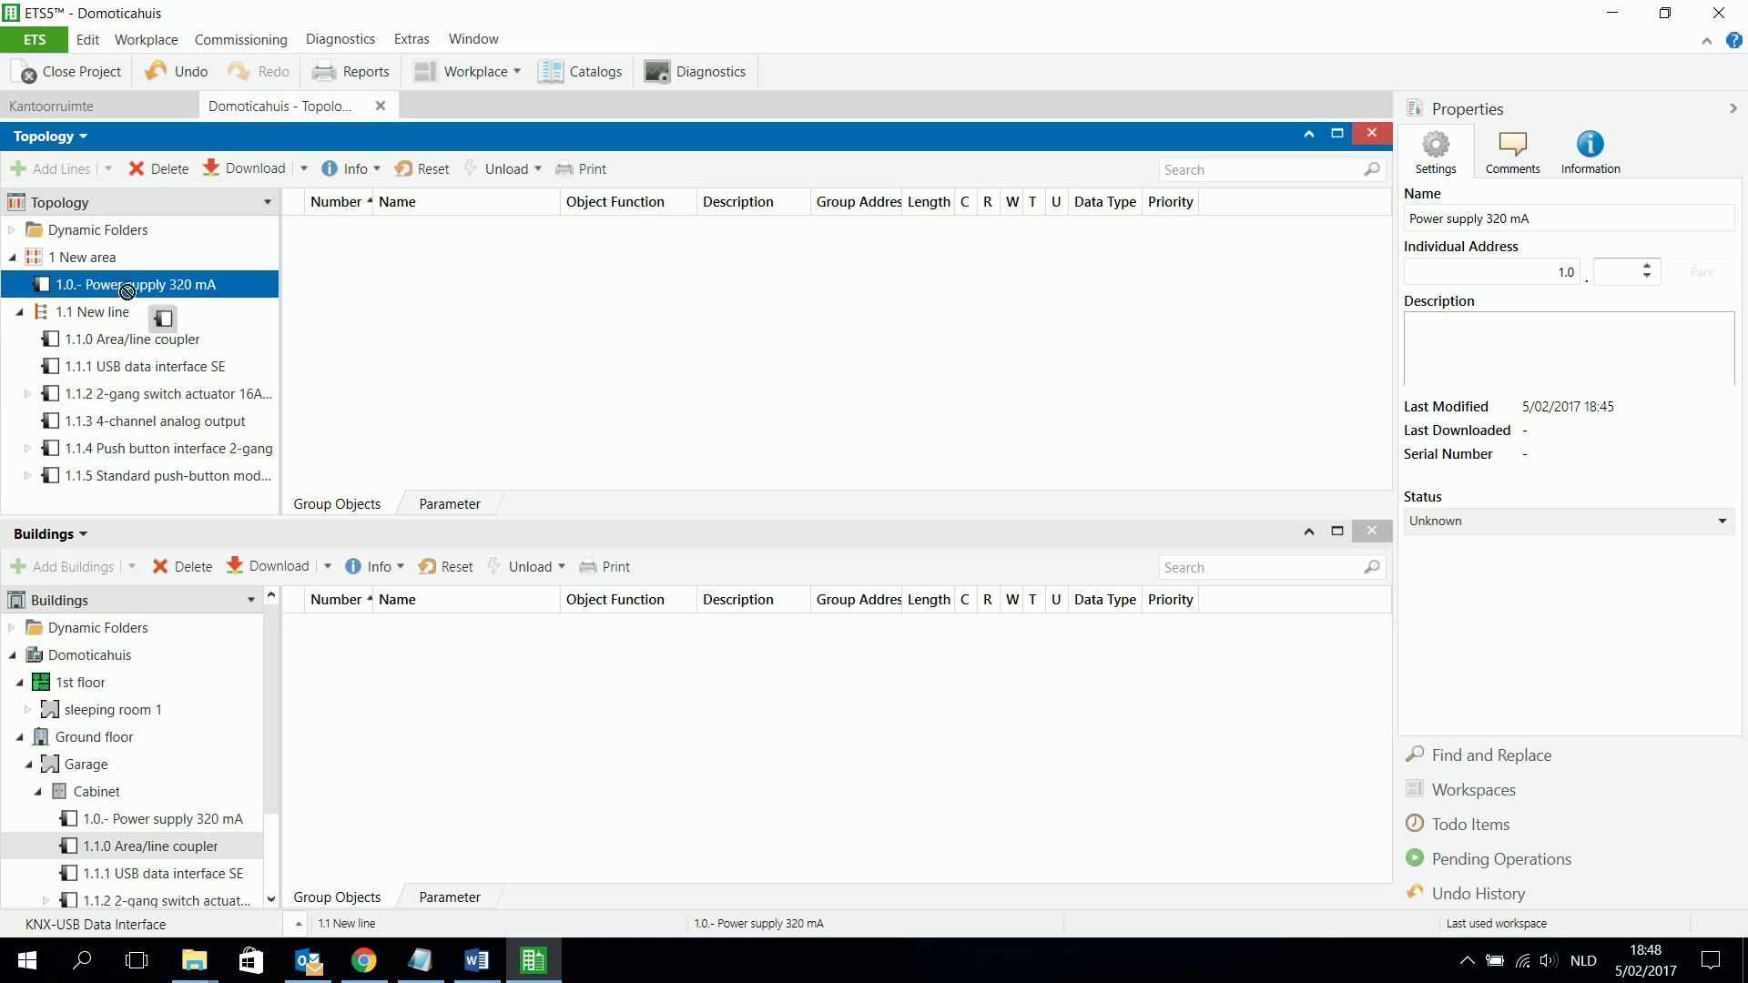
pyautogui.moveTo(128, 291); pyautogui.dragTo(116, 320)
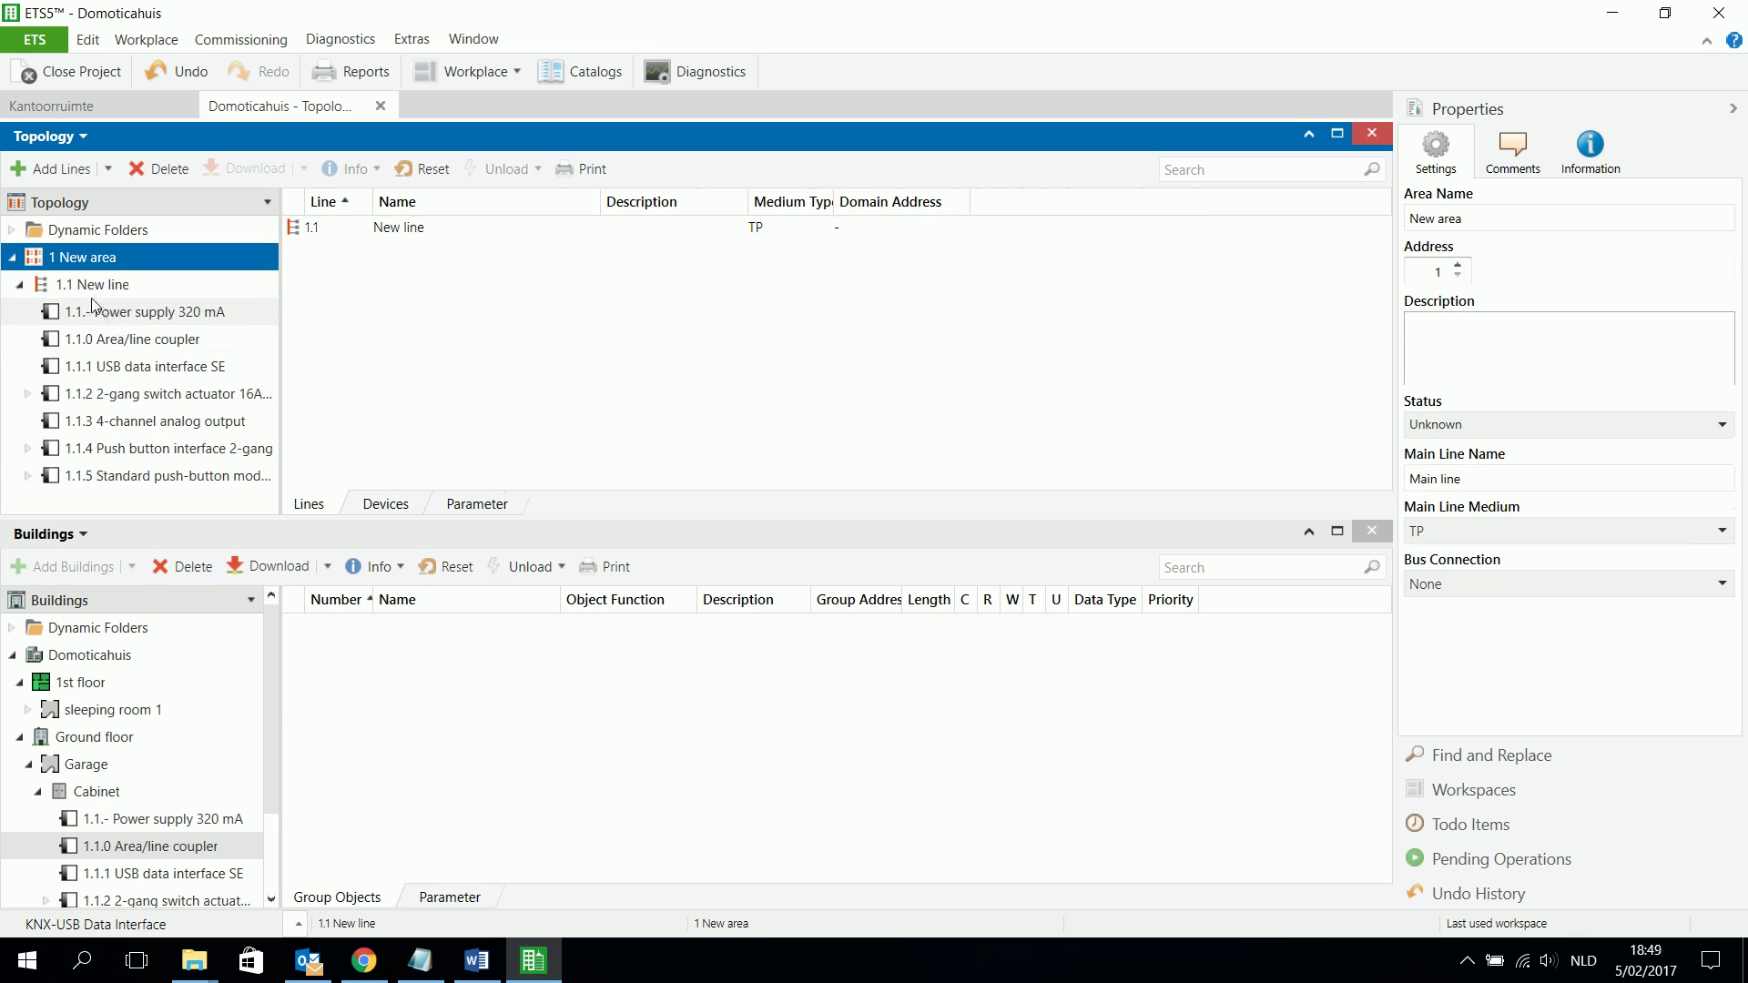
pyautogui.click(17, 286)
pyautogui.click(17, 286)
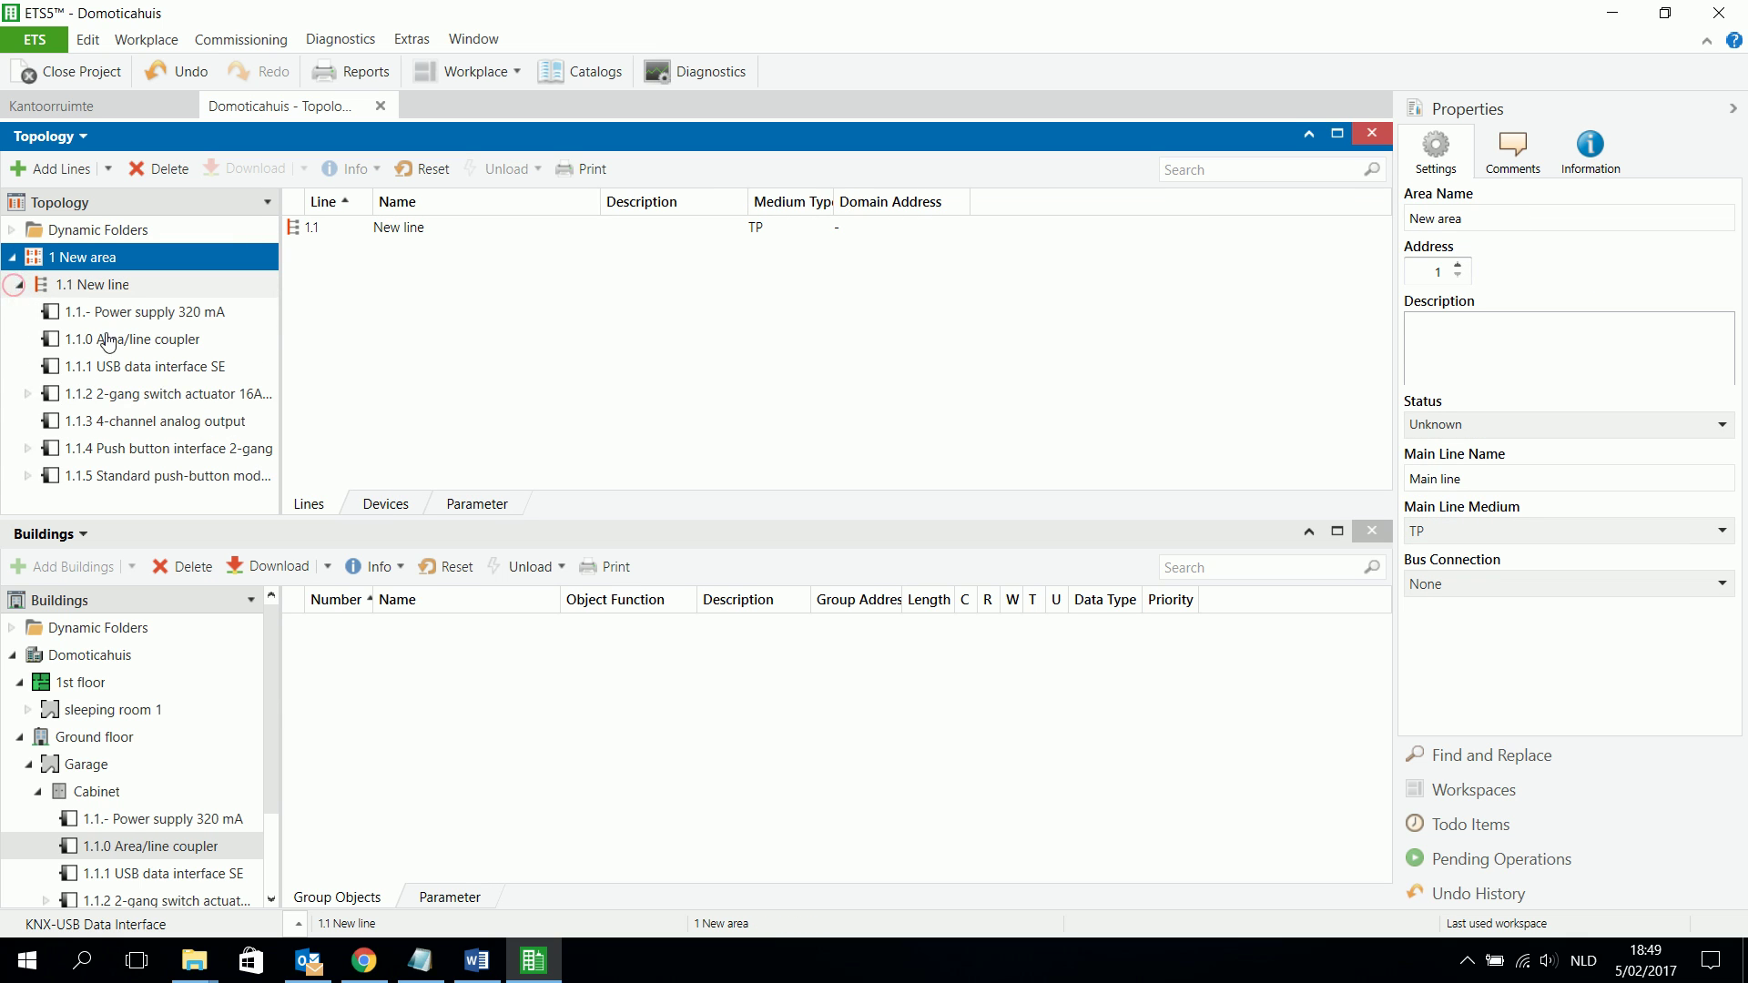
# - Place push-button module 1.1.5 in the Living Room, taking it off line 1.1 (-.-.5)
pyautogui.click(260, 846)
pyautogui.scroll(-2, 274, 838)
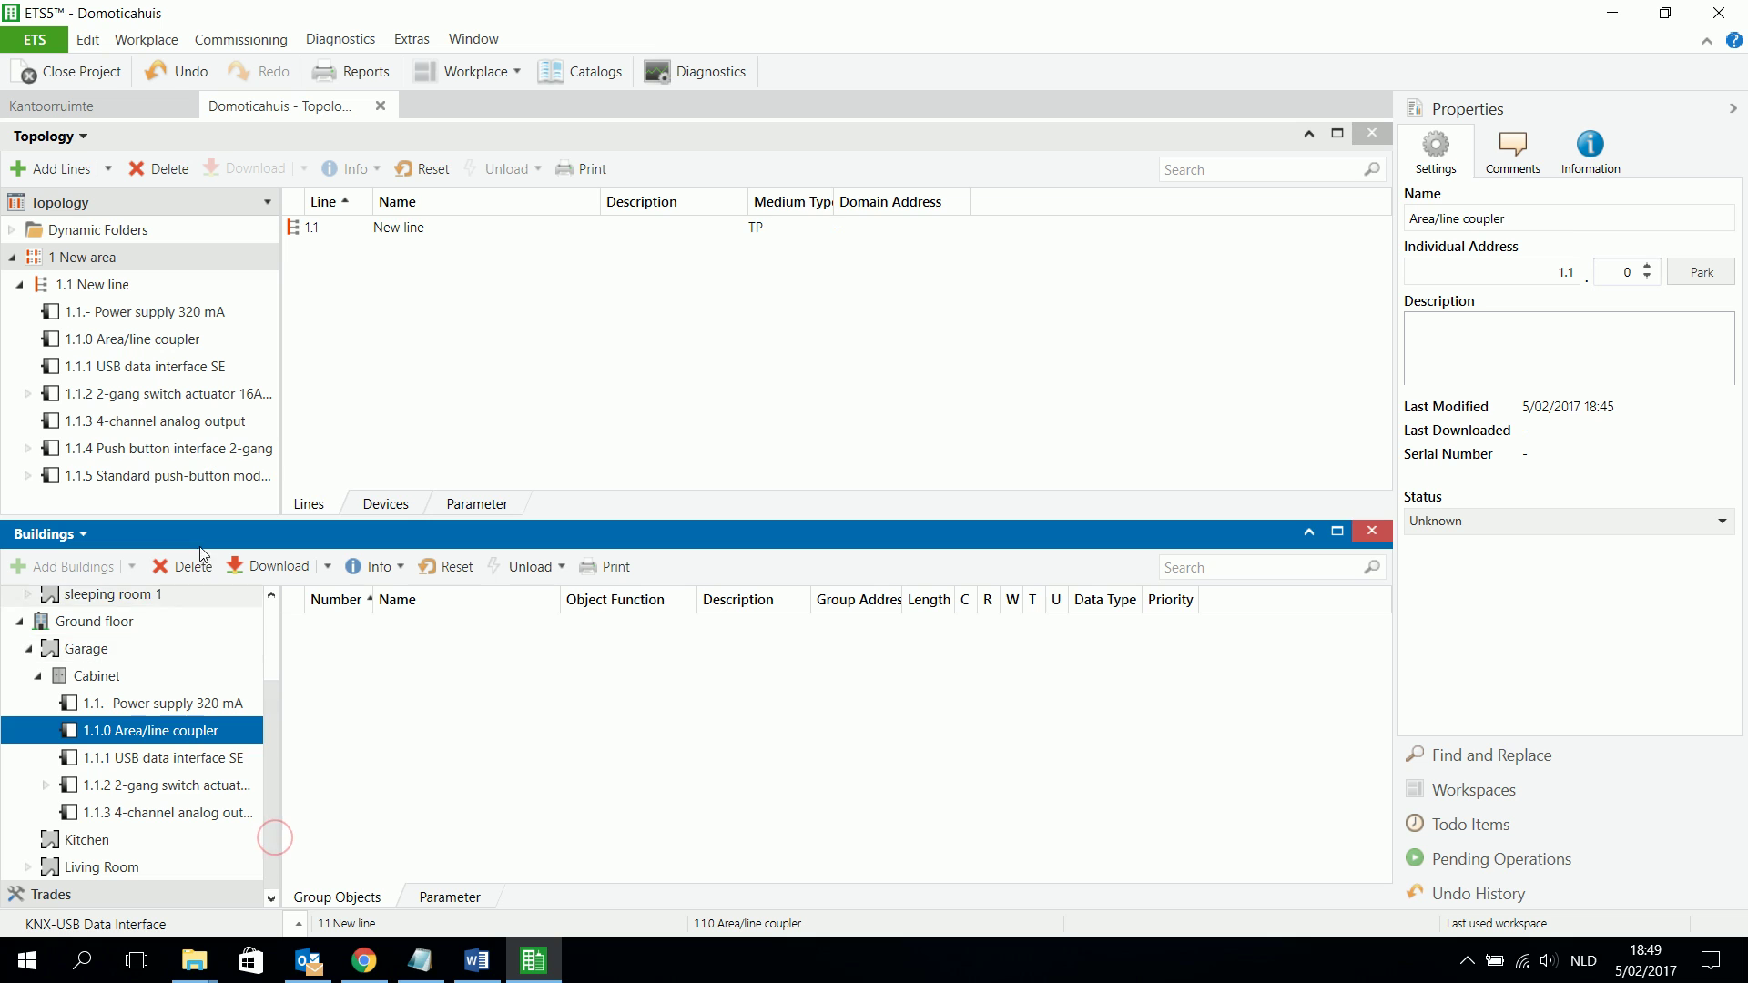
pyautogui.click(135, 481)
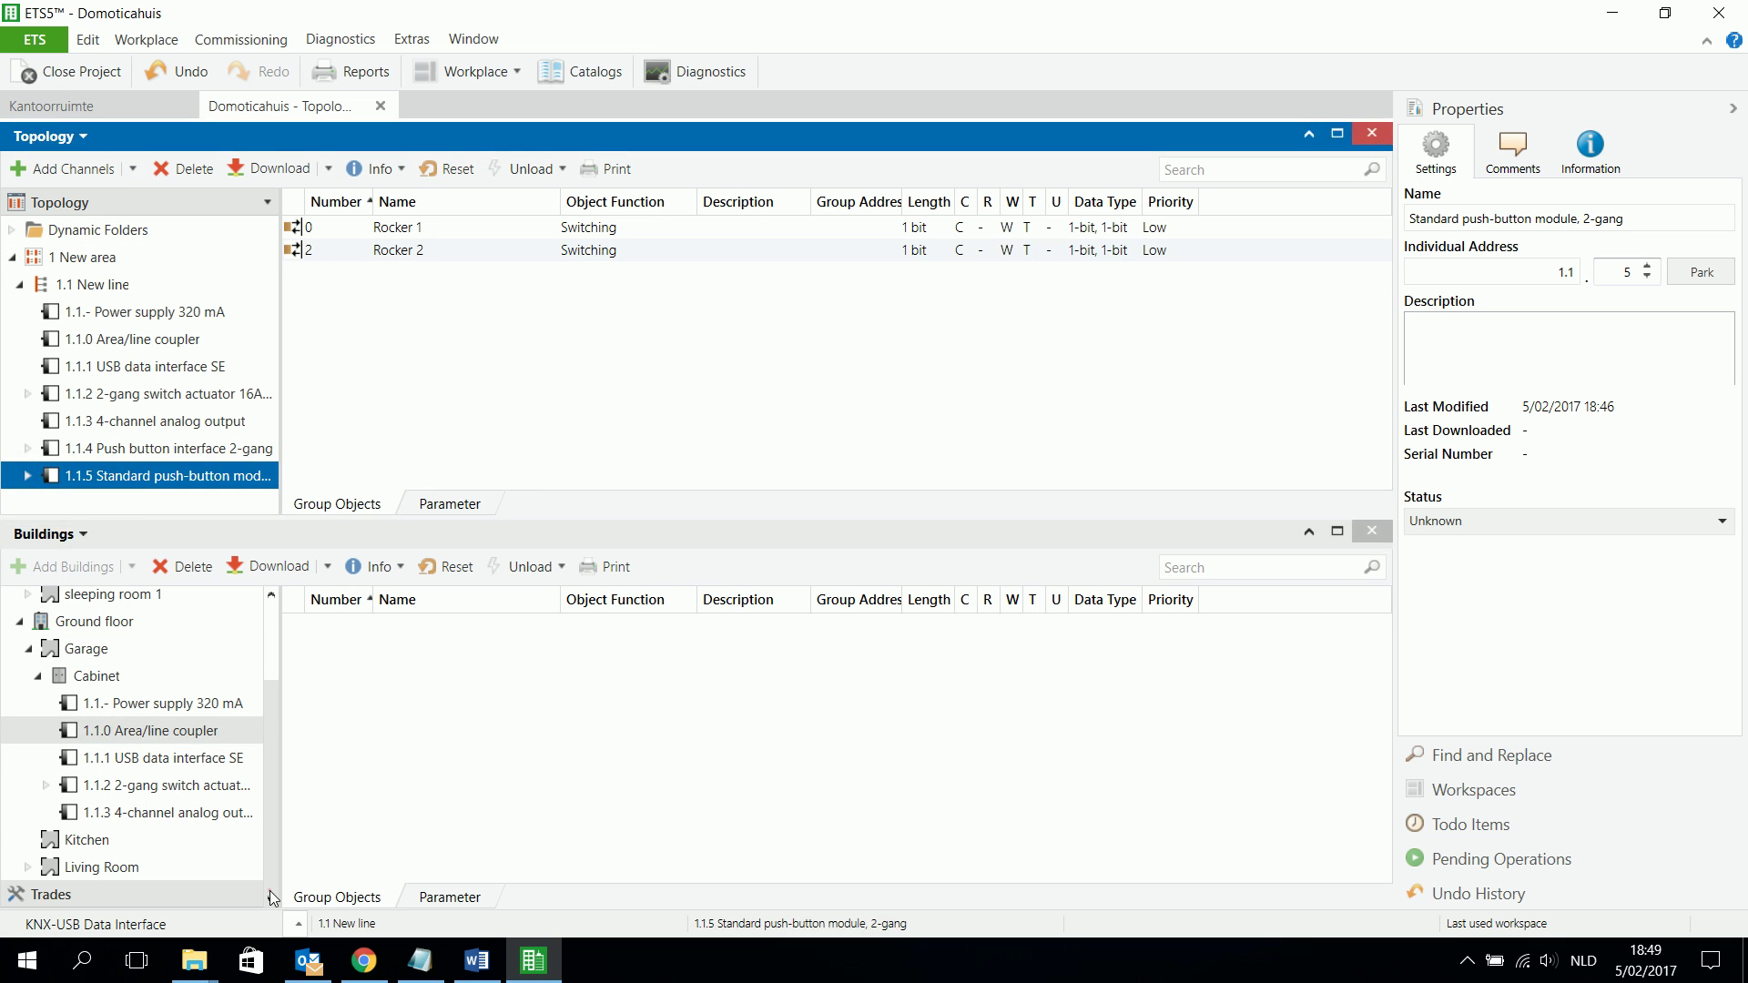
pyautogui.moveTo(269, 890); pyautogui.dragTo(209, 869)
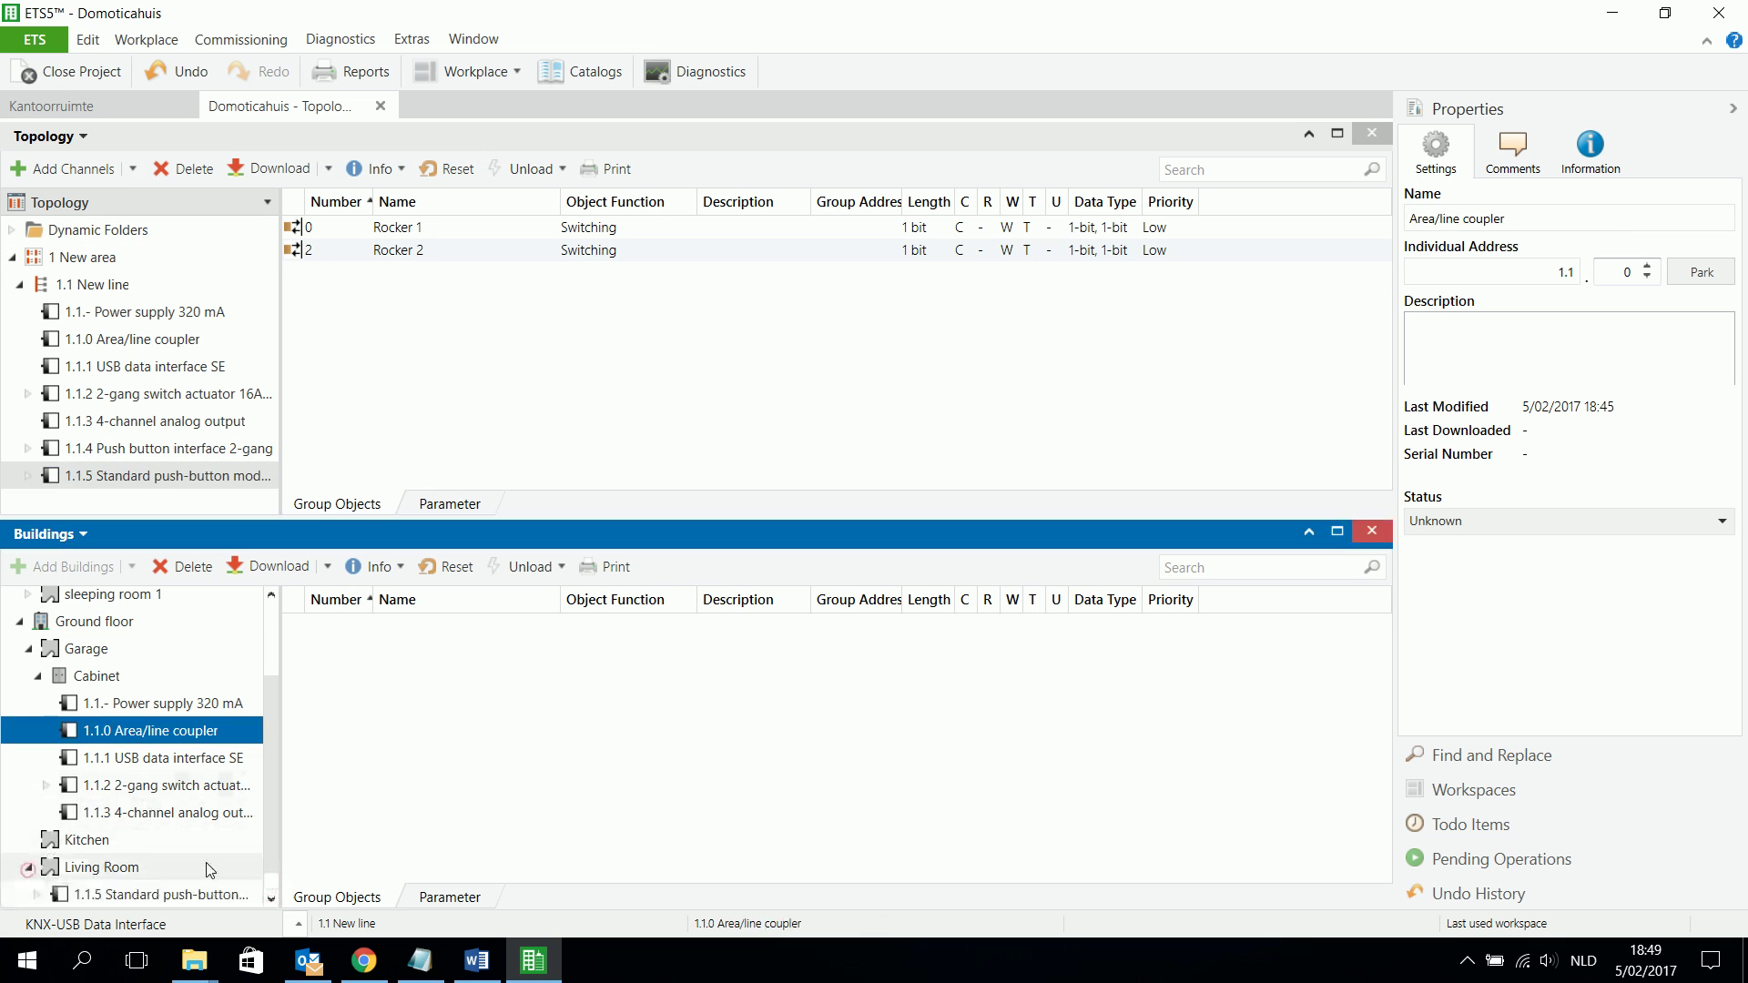
pyautogui.click(270, 898)
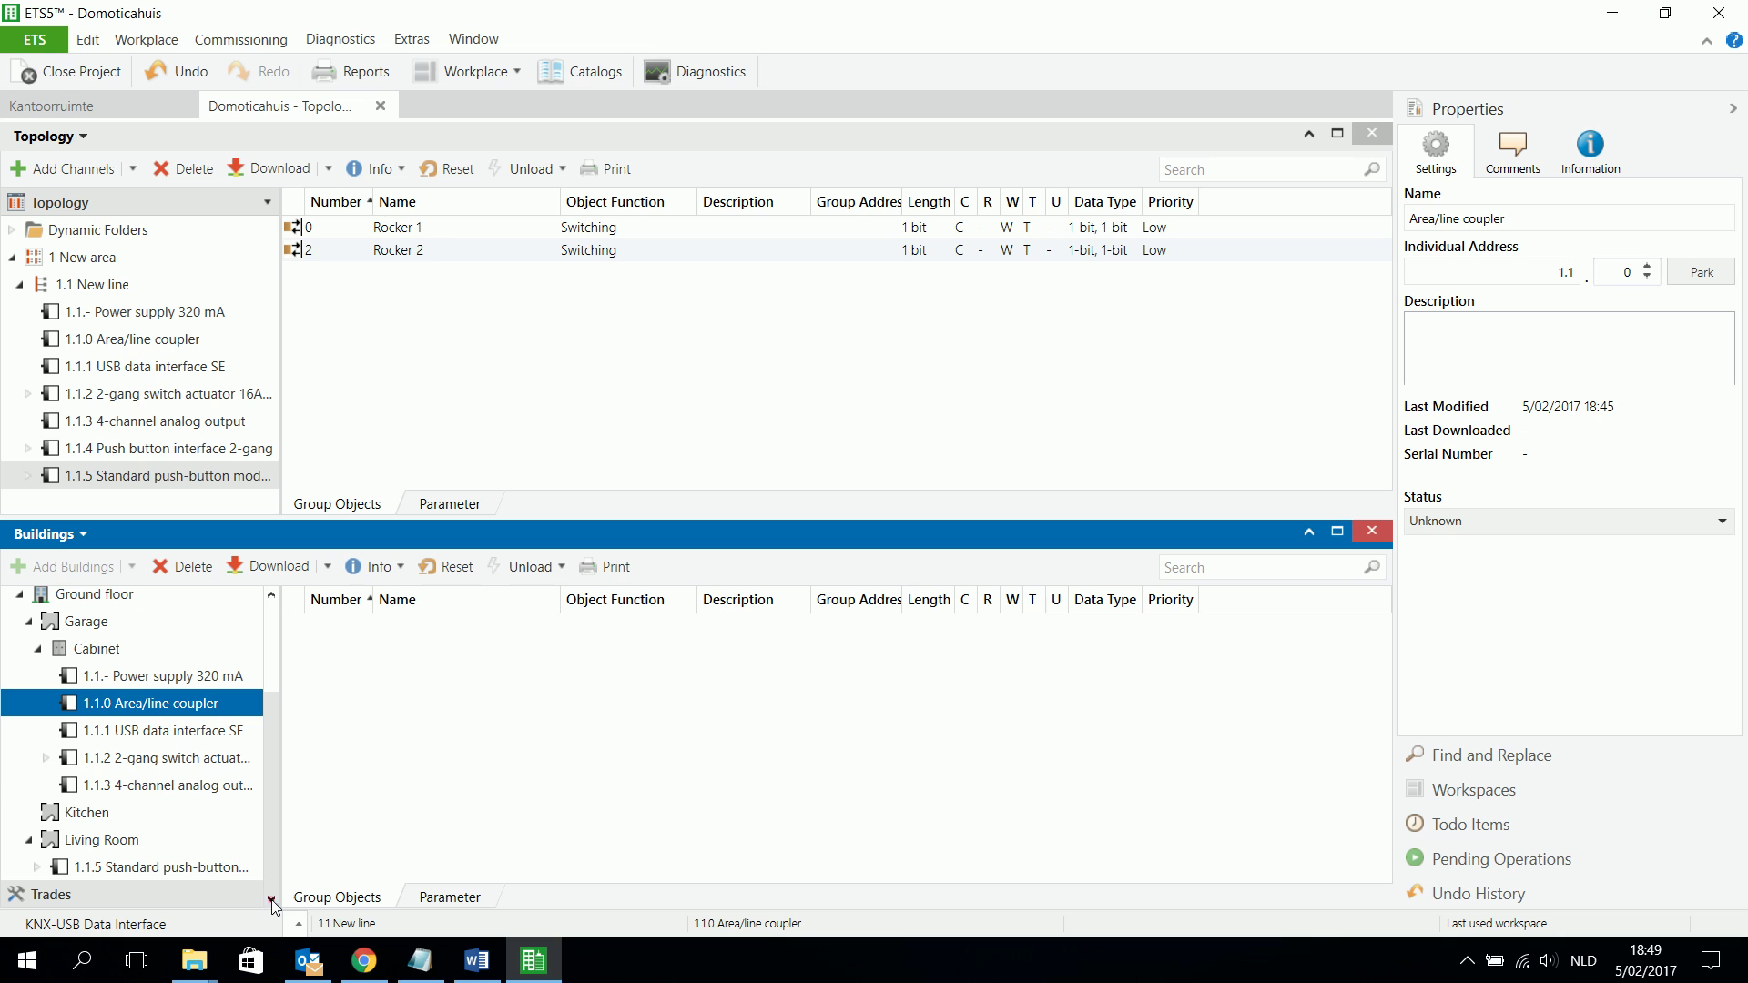
pyautogui.click(196, 869)
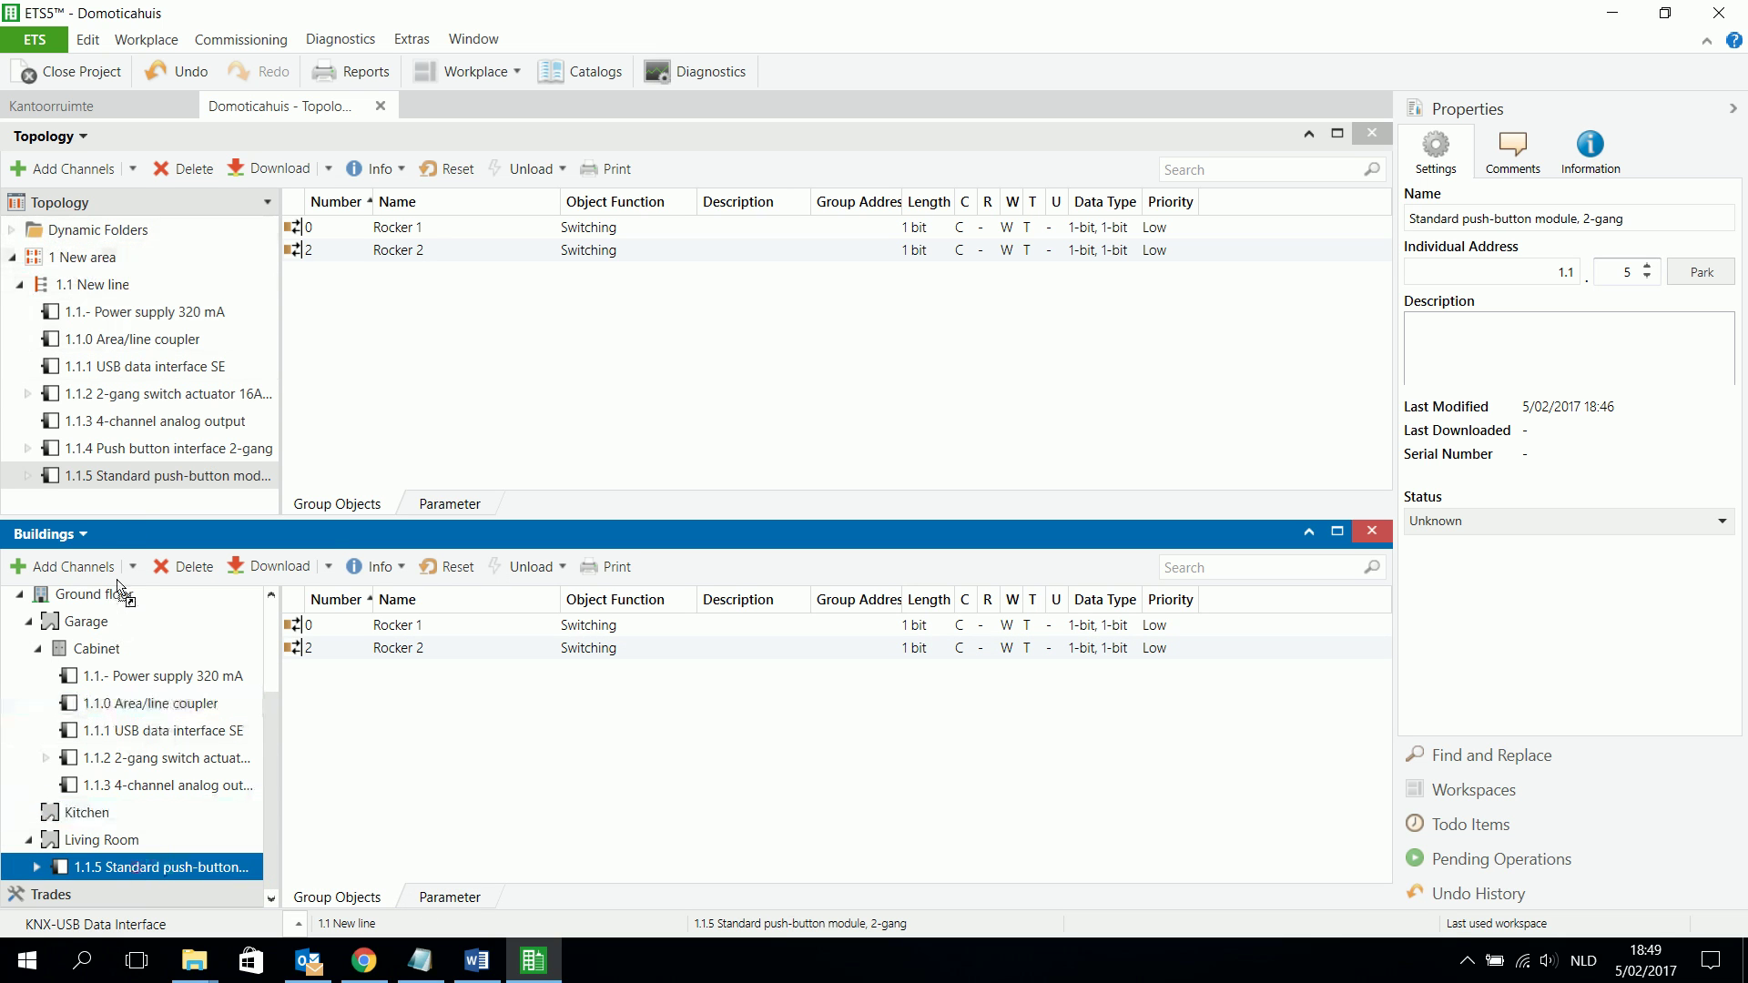
pyautogui.moveTo(119, 592); pyautogui.dragTo(95, 267)
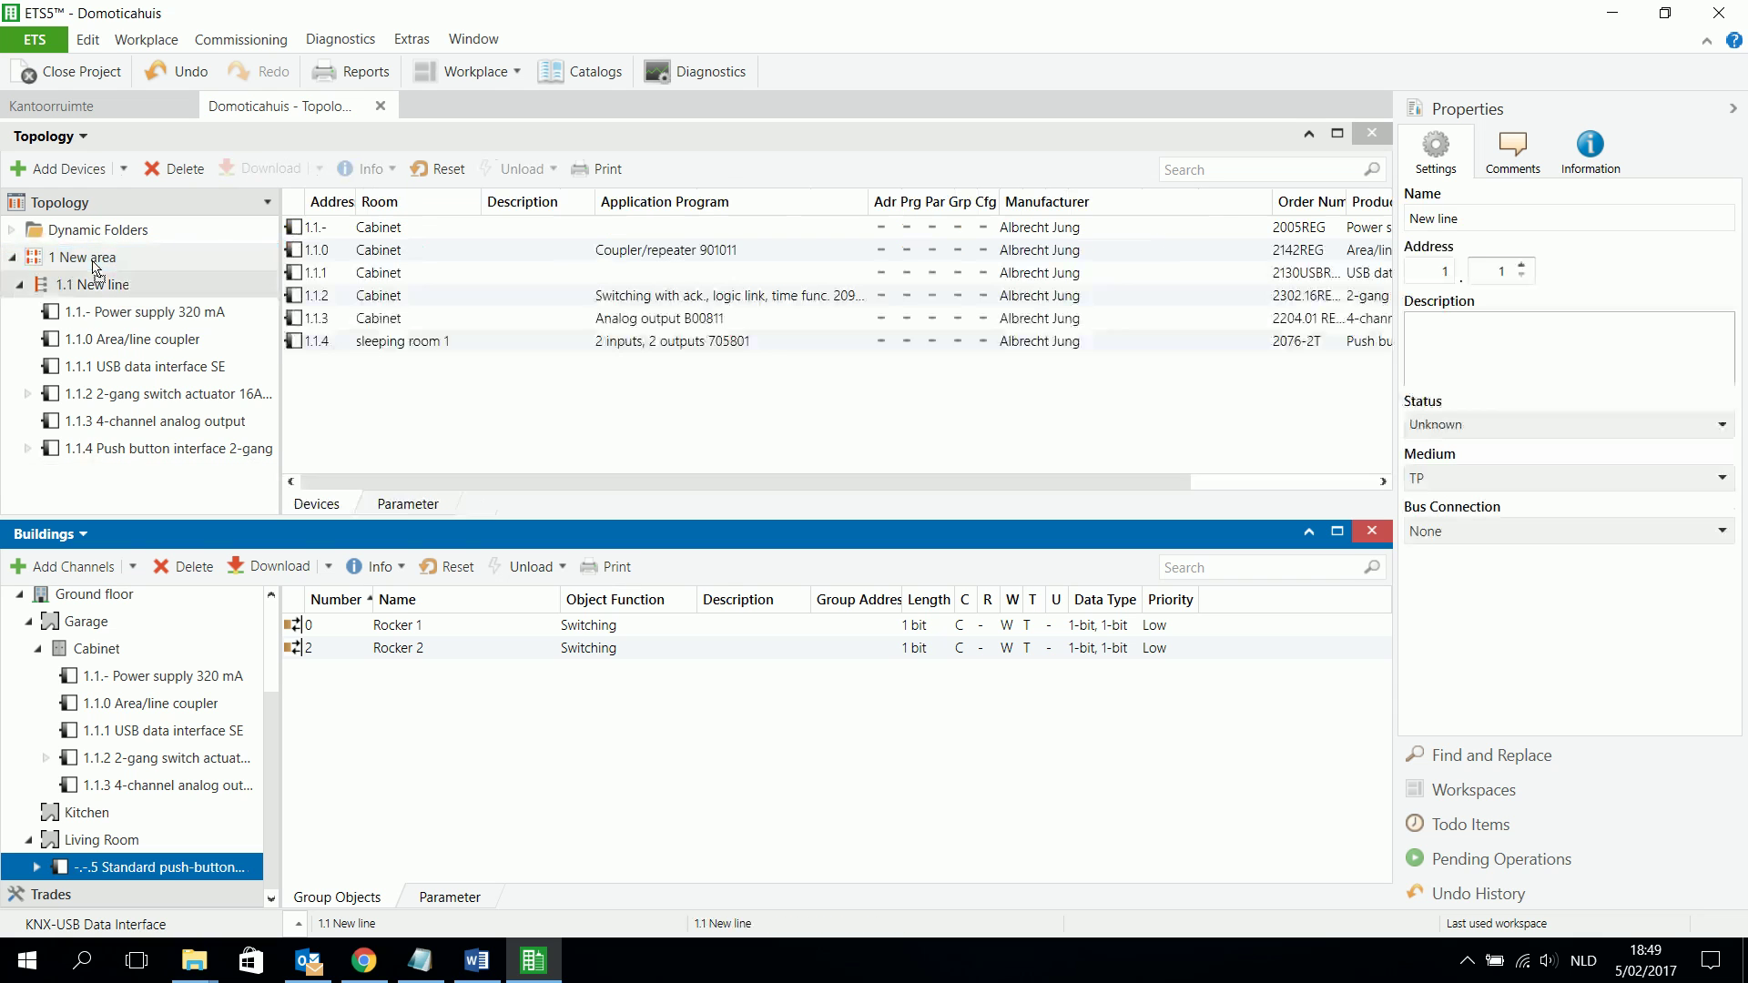